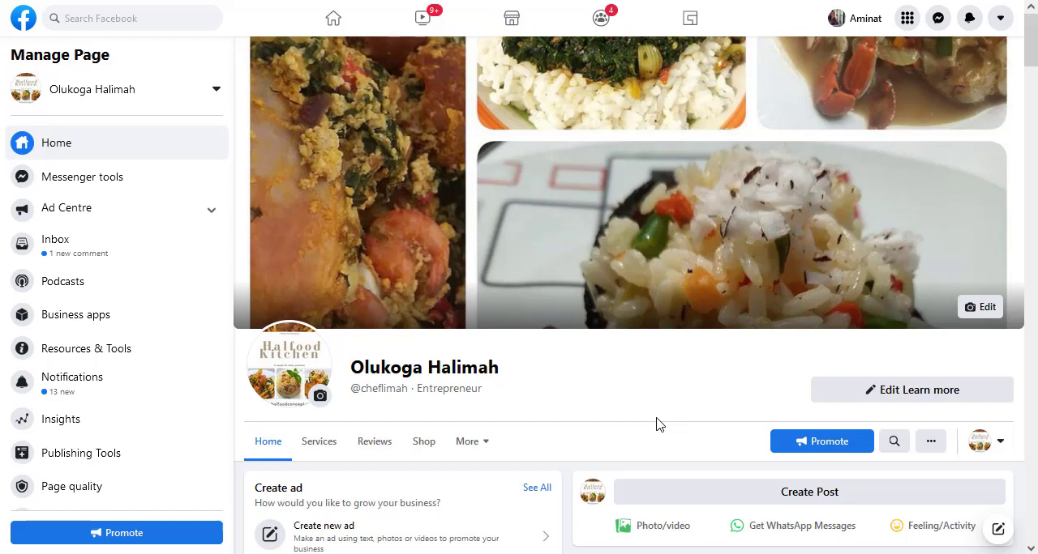
# Open the boost setup for the Page's "SPECIAL OFFER FOR YOU" post
pyautogui.scroll(-7, 658, 425)
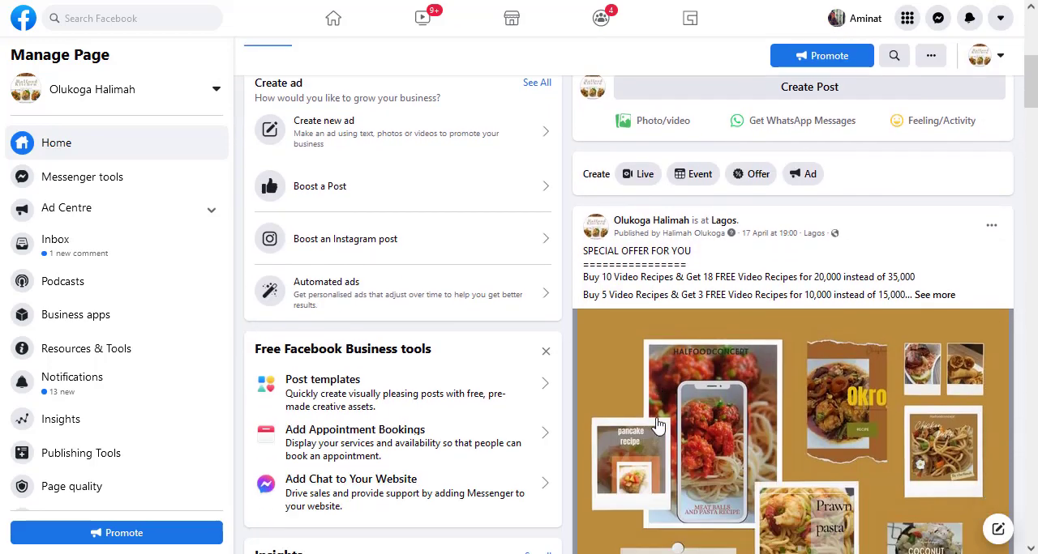
pyautogui.scroll(-2, 658, 426)
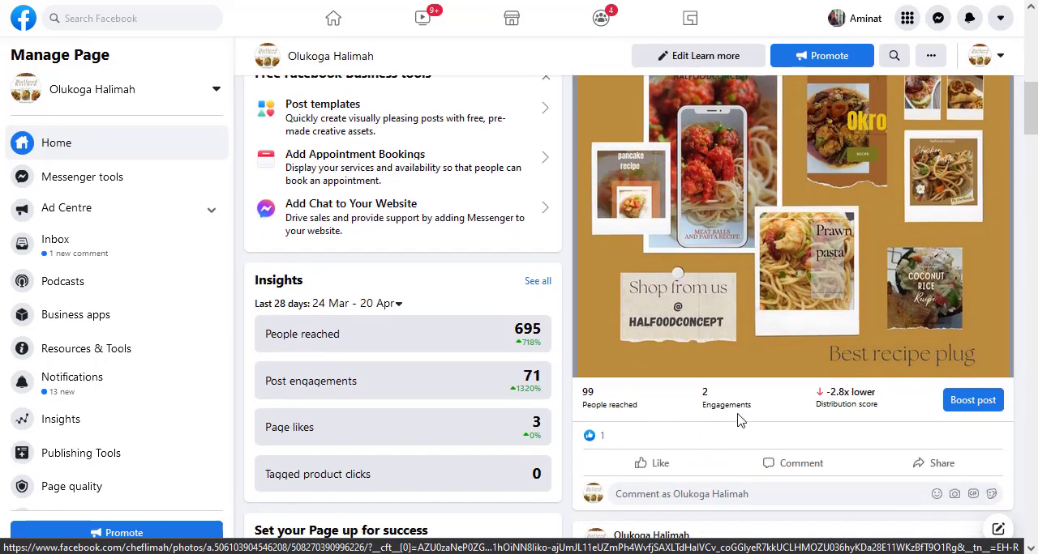
pyautogui.click(965, 410)
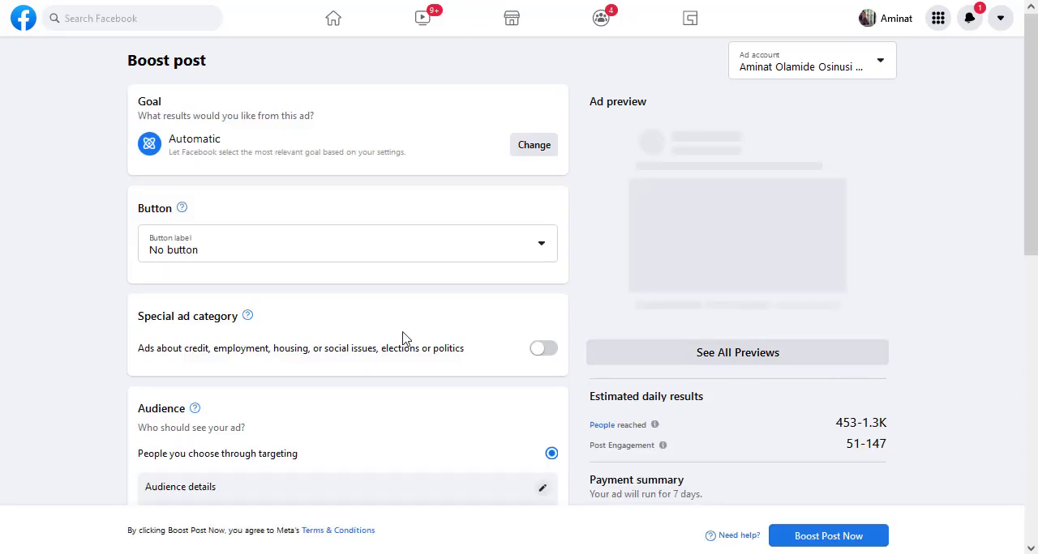
# Set the boosted post's button label to Learn More and review the audience, budget and payment settings
pyautogui.click(300, 249)
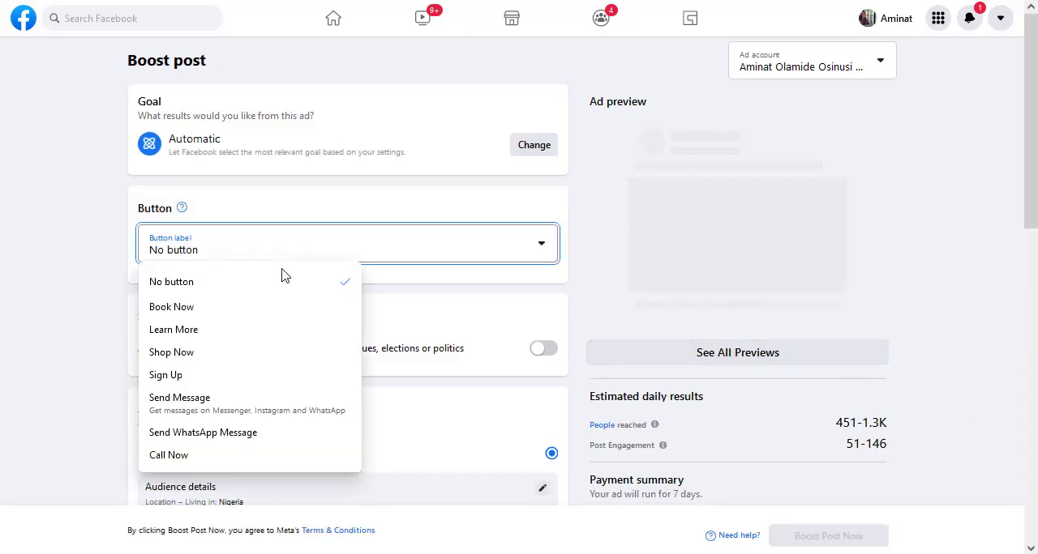
pyautogui.click(182, 330)
pyautogui.scroll(-8, 97, 339)
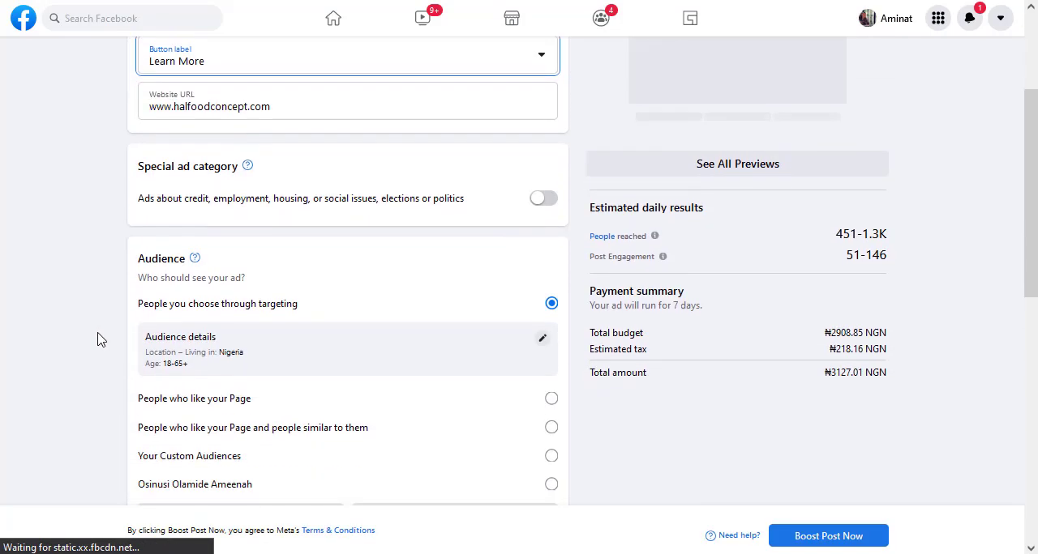
pyautogui.scroll(-3, 97, 340)
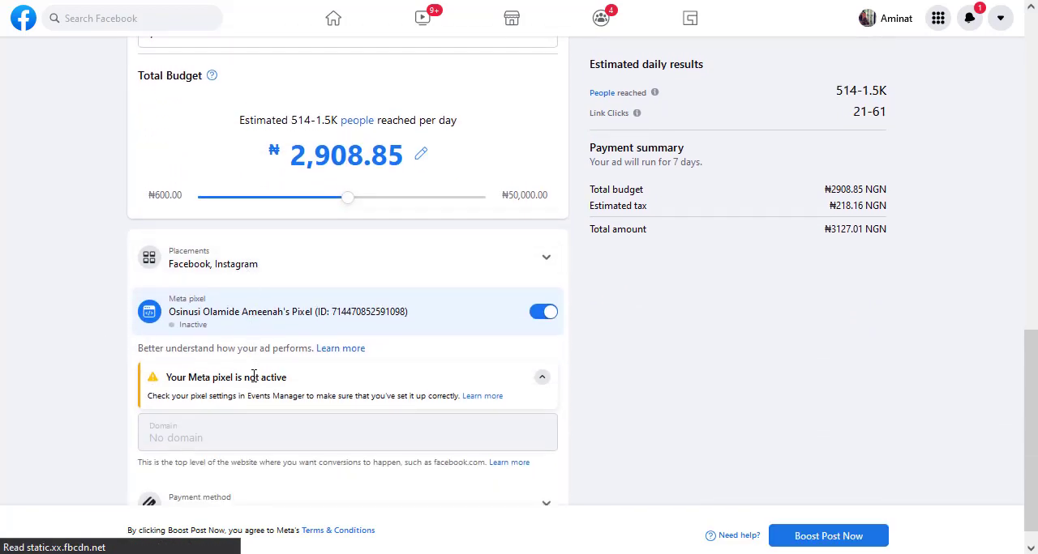
pyautogui.scroll(-1, 257, 371)
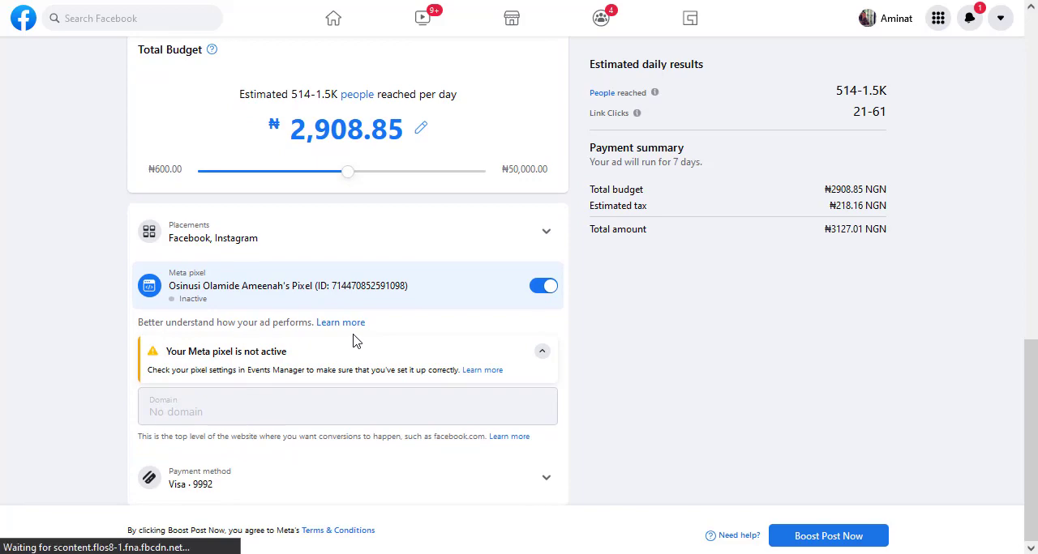
pyautogui.scroll(10, 97, 312)
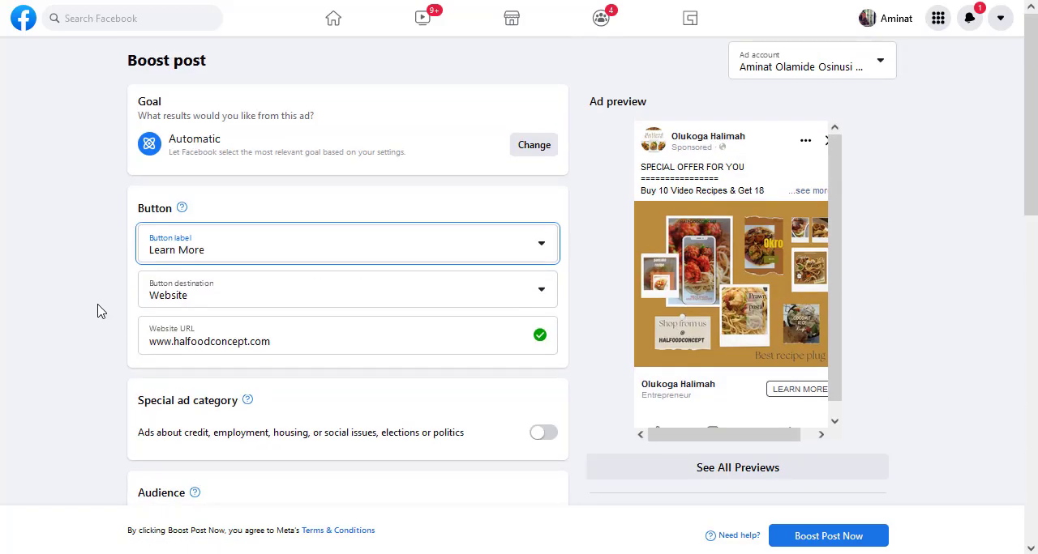
# Switch the boost's ad account to Bunk and check the website URL warning
pyautogui.click(806, 69)
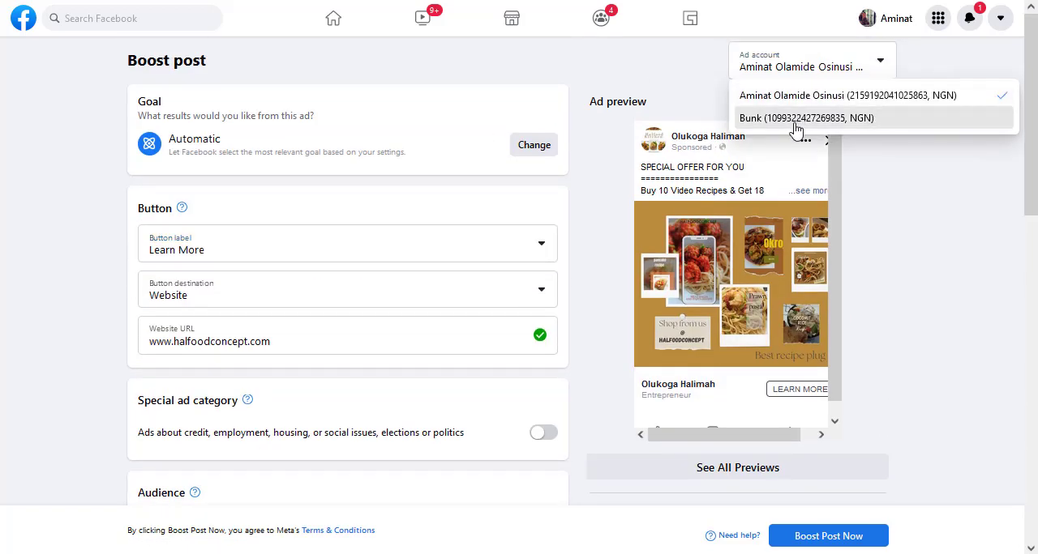
pyautogui.click(799, 120)
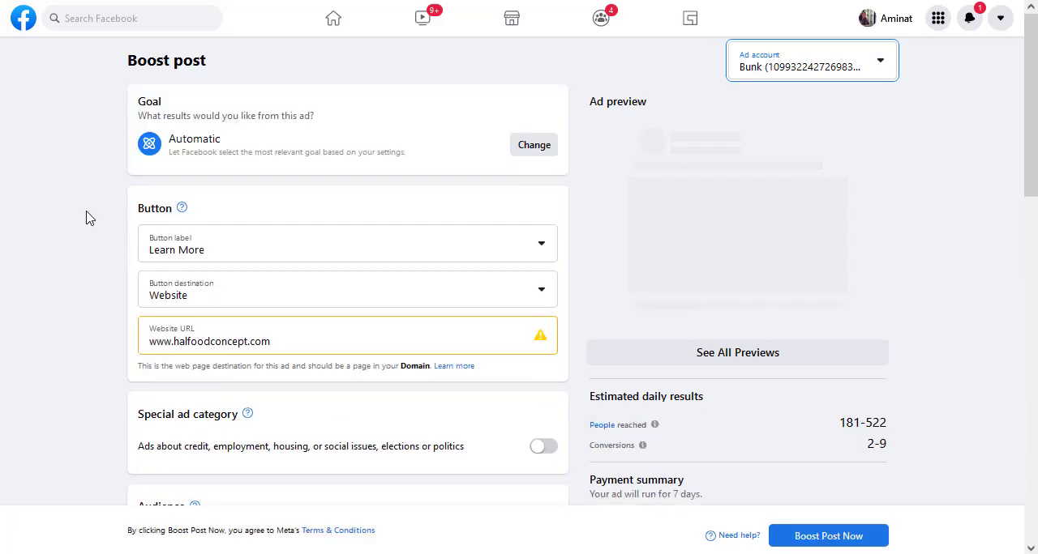
pyautogui.tripleClick(539, 337)
pyautogui.click(71, 336)
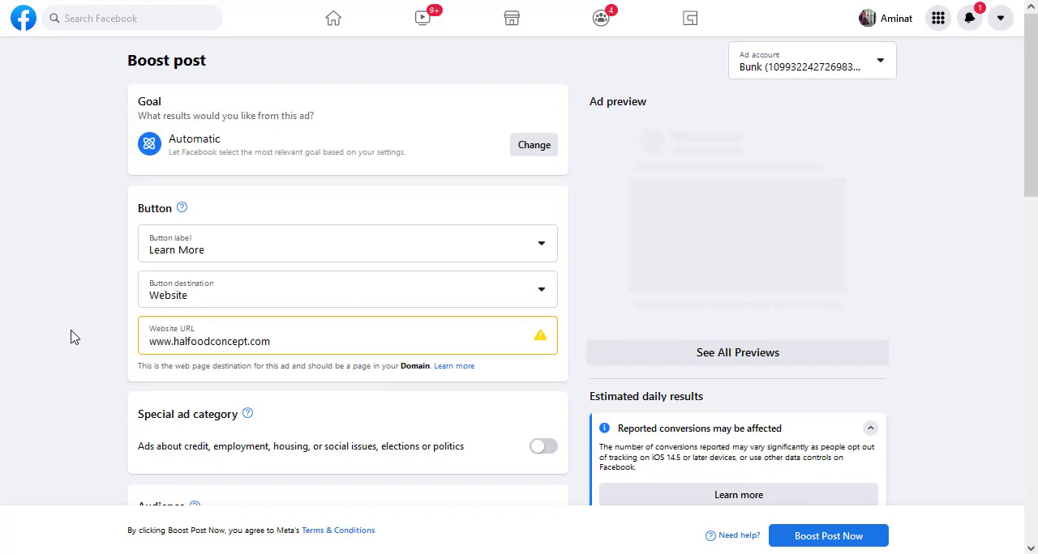
# Turn off the Meta pixel for the boosted post
pyautogui.scroll(-1, 70, 336)
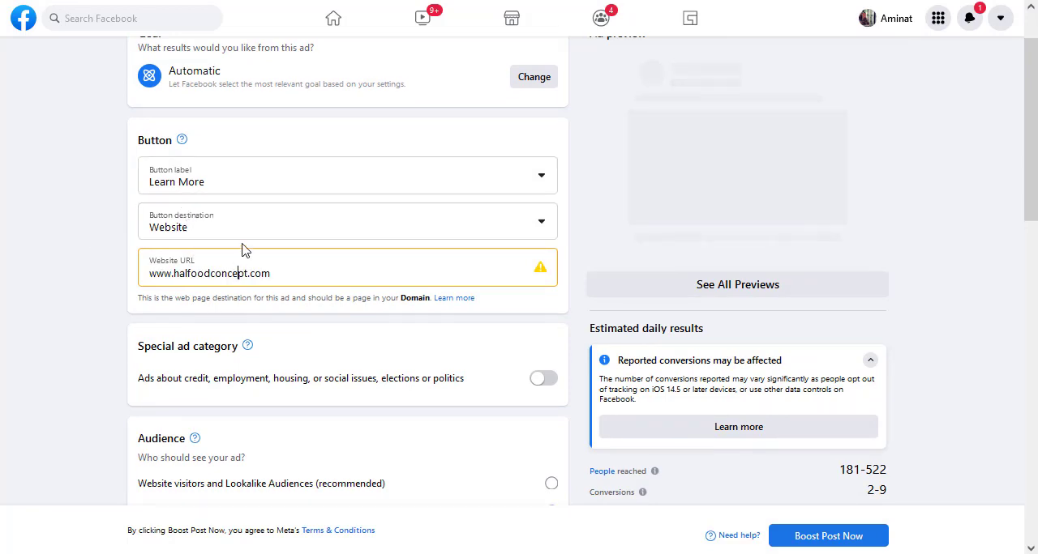
pyautogui.scroll(-4, 102, 248)
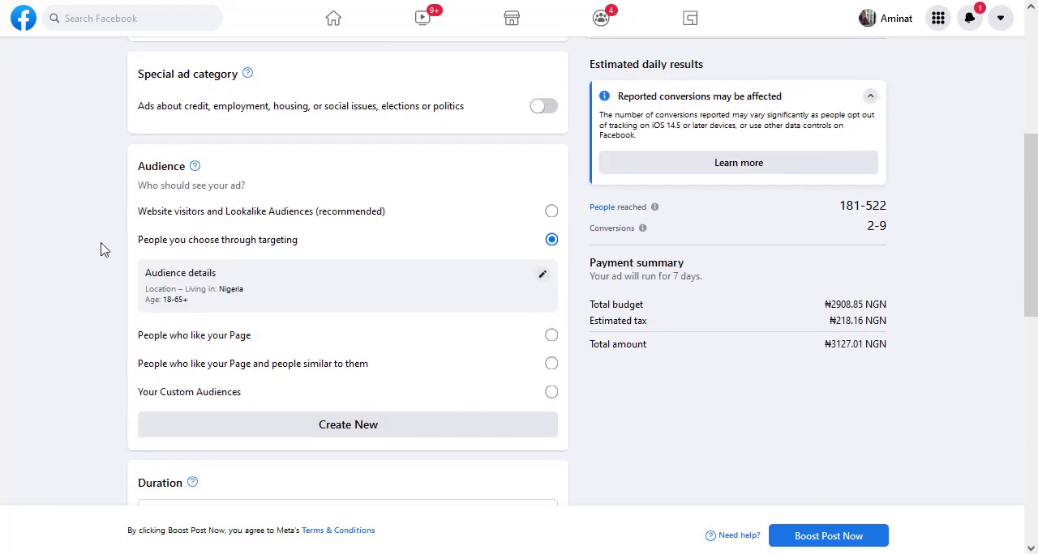
pyautogui.scroll(-6, 102, 250)
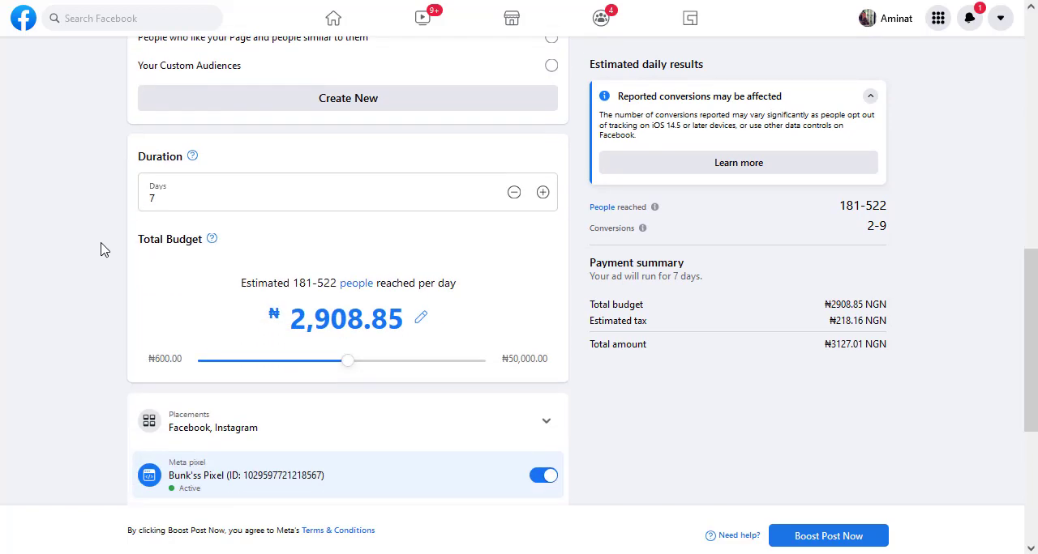
pyautogui.scroll(-3, 103, 250)
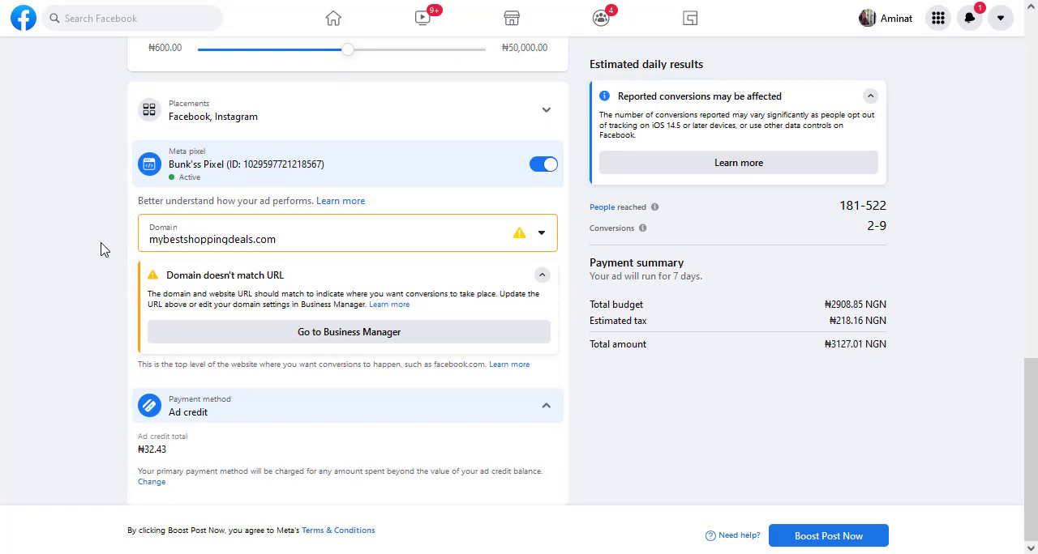
pyautogui.click(373, 248)
pyautogui.click(546, 166)
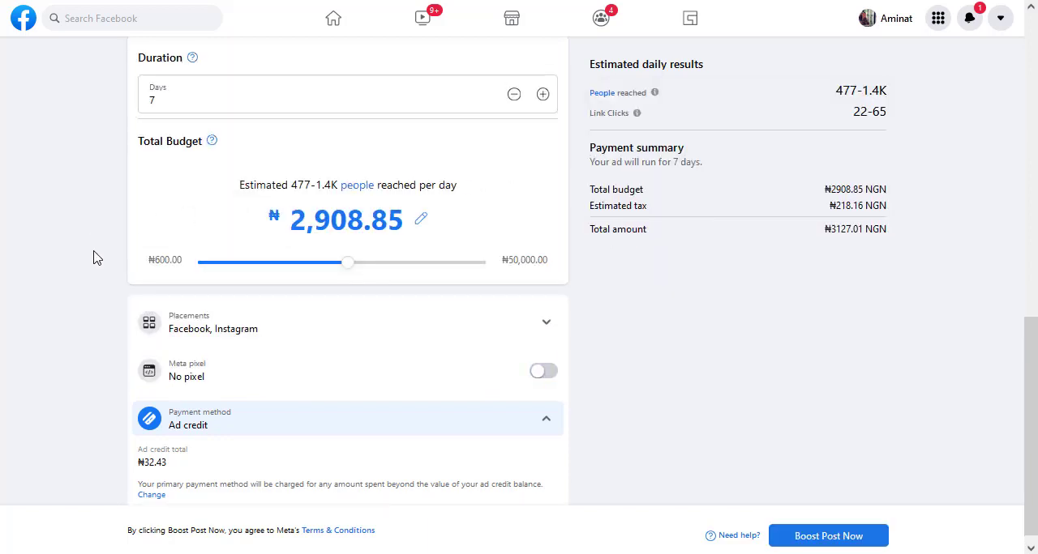
# Submit the post boost and go to Ad Centre to view the new ad
pyautogui.click(821, 541)
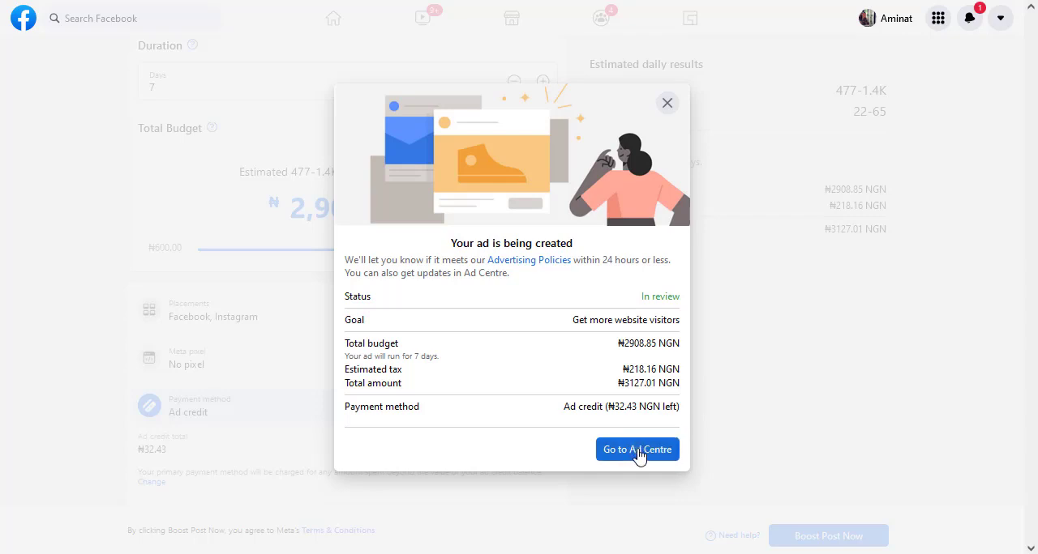
pyautogui.click(638, 451)
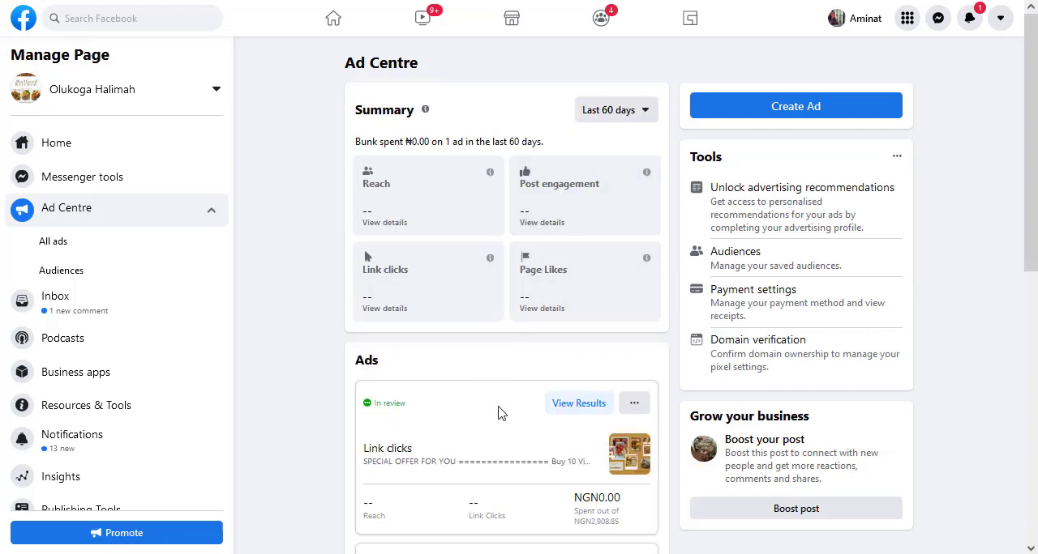
pyautogui.scroll(-2, 478, 373)
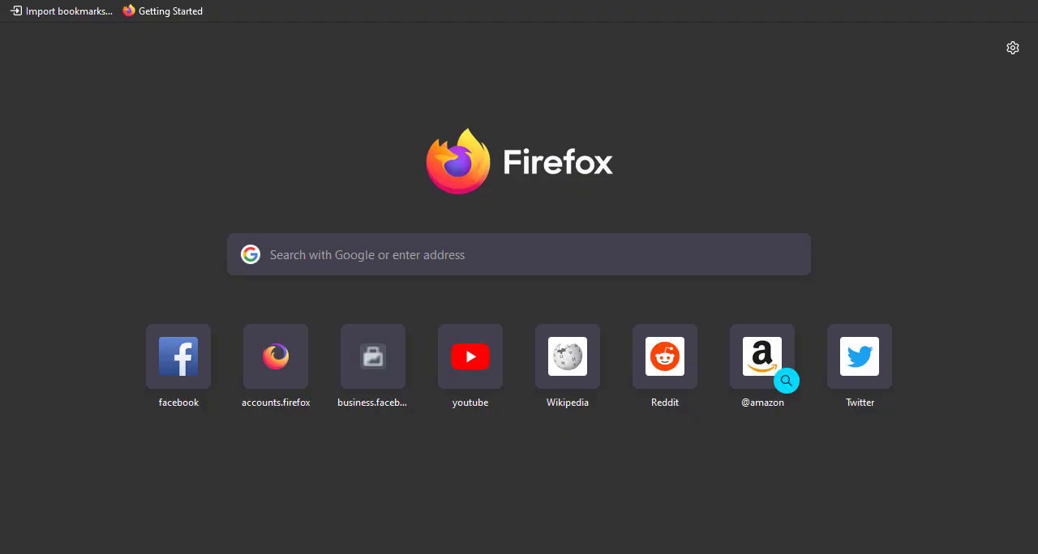
# Open Ads Manager at facebook.com/adsmanager in a new browser tab
pyautogui.write('face')
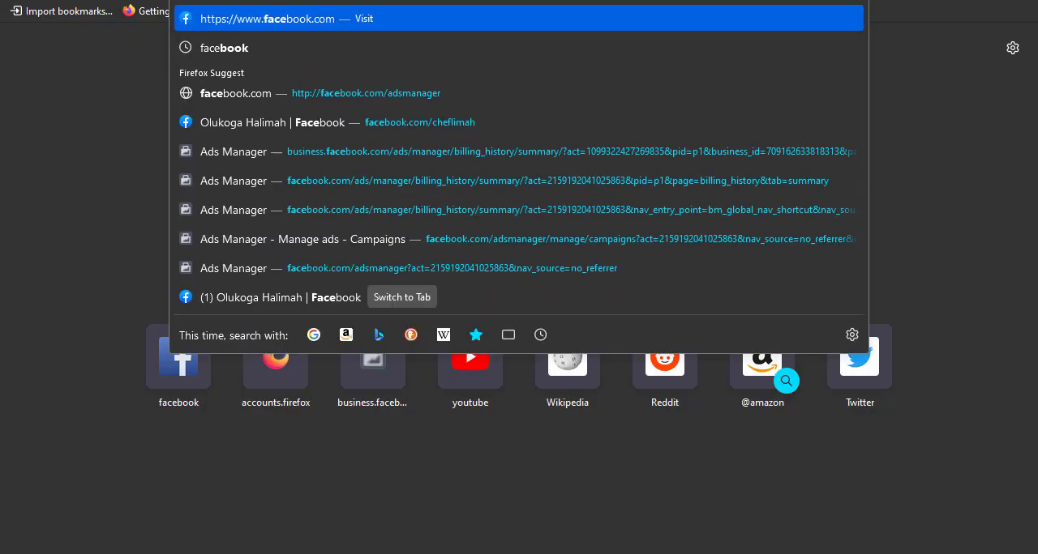
pyautogui.write('book.com/ads')
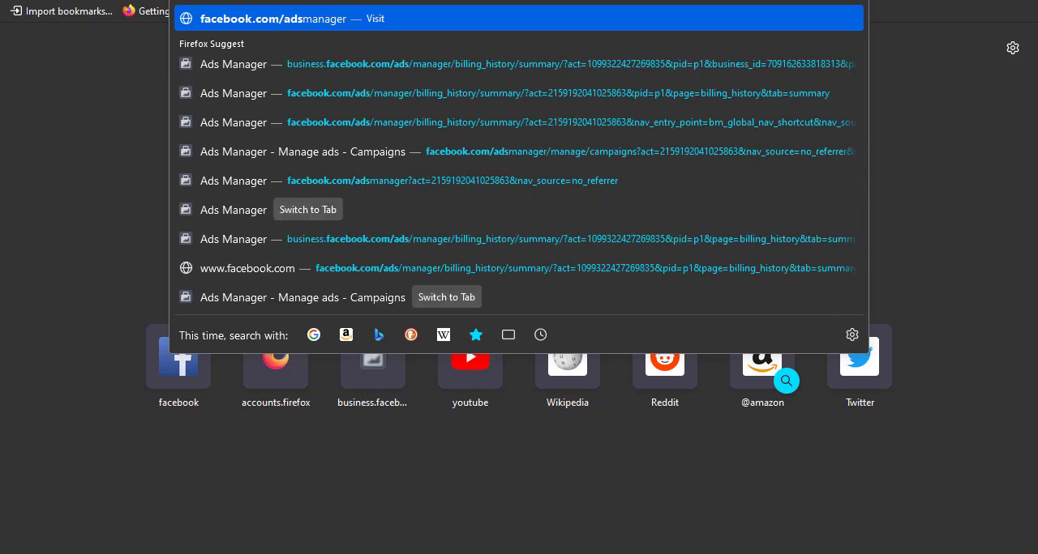
pyautogui.press('Return')
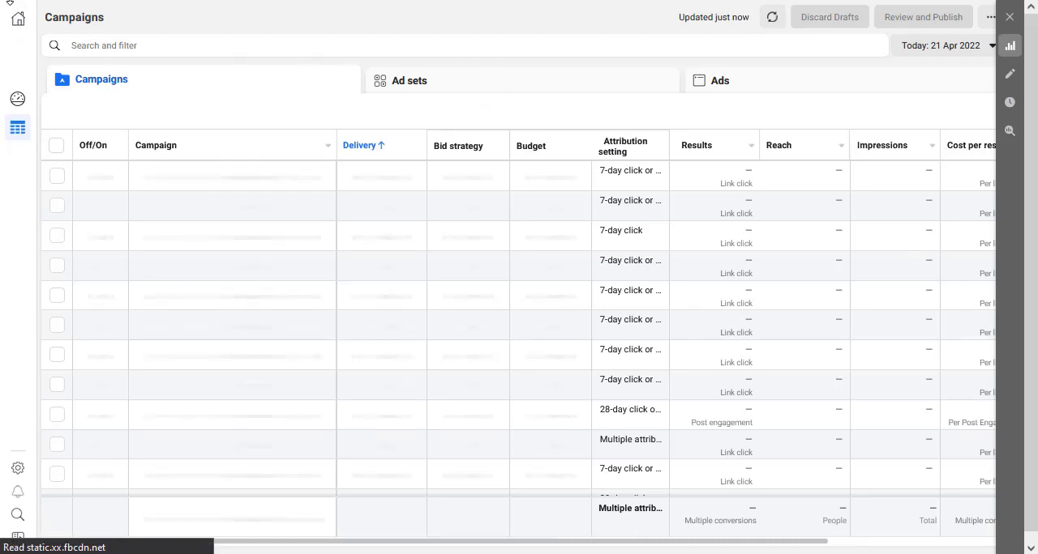
pyautogui.moveTo(10, 2)
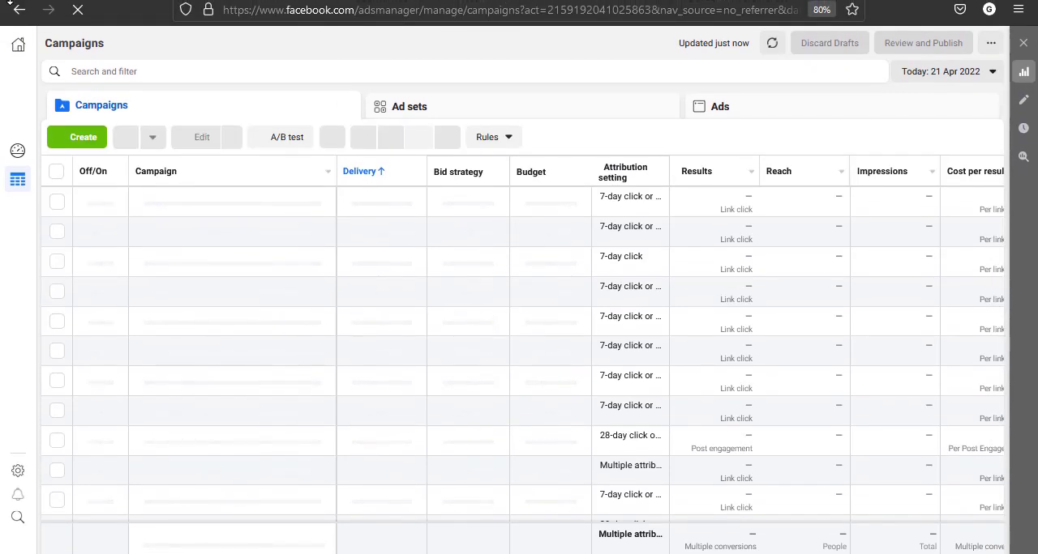
# Load facebook.com/adsmanager again and refresh the Bunk account's campaign list
pyautogui.click(419, 14)
pyautogui.write('facebook.com/')
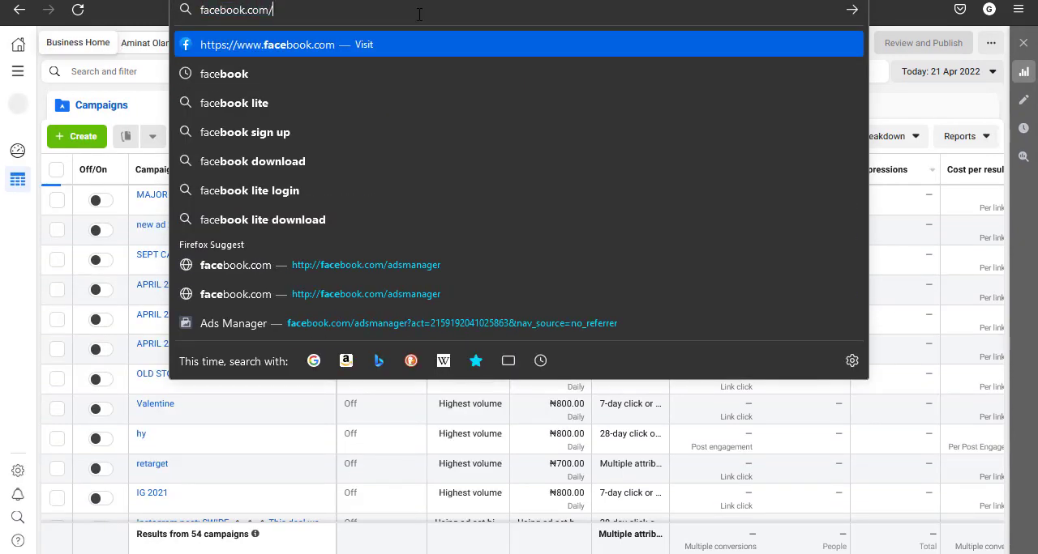
pyautogui.write('ads')
pyautogui.press('End')
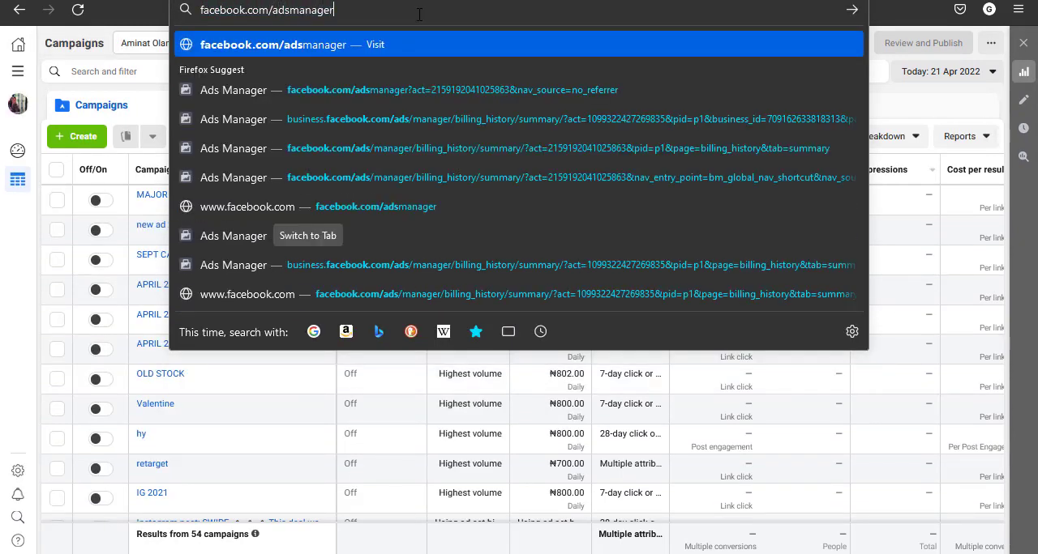
pyautogui.press('Return')
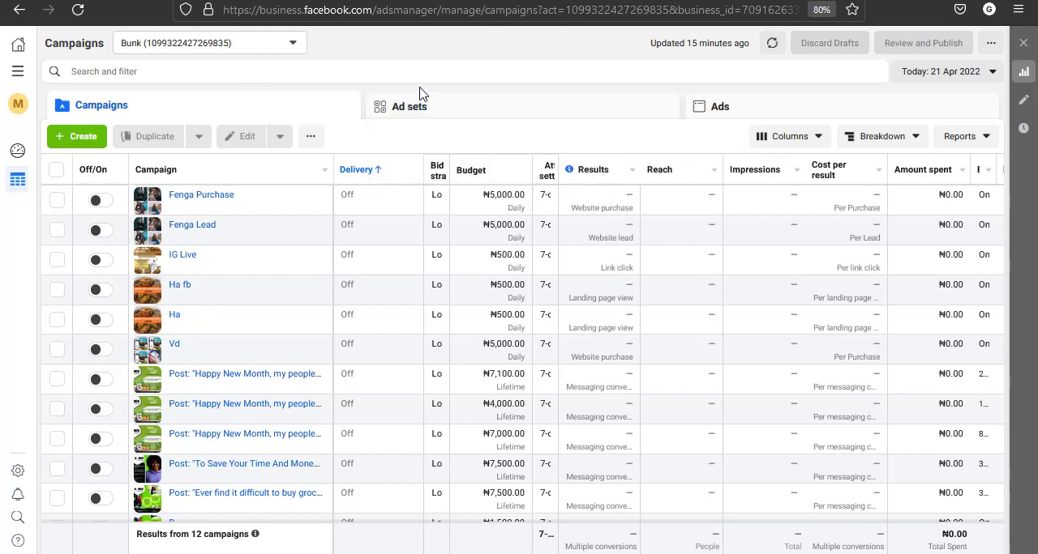
pyautogui.click(772, 43)
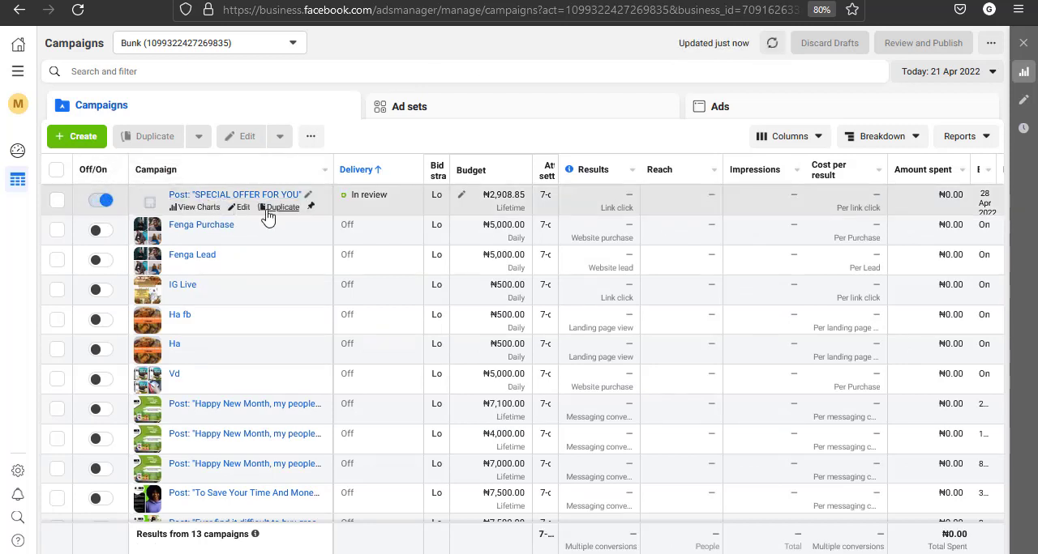
# Open the ad in the "SPECIAL OFFER FOR YOU" campaign for editing and review its creative and tracking settings
pyautogui.click(58, 204)
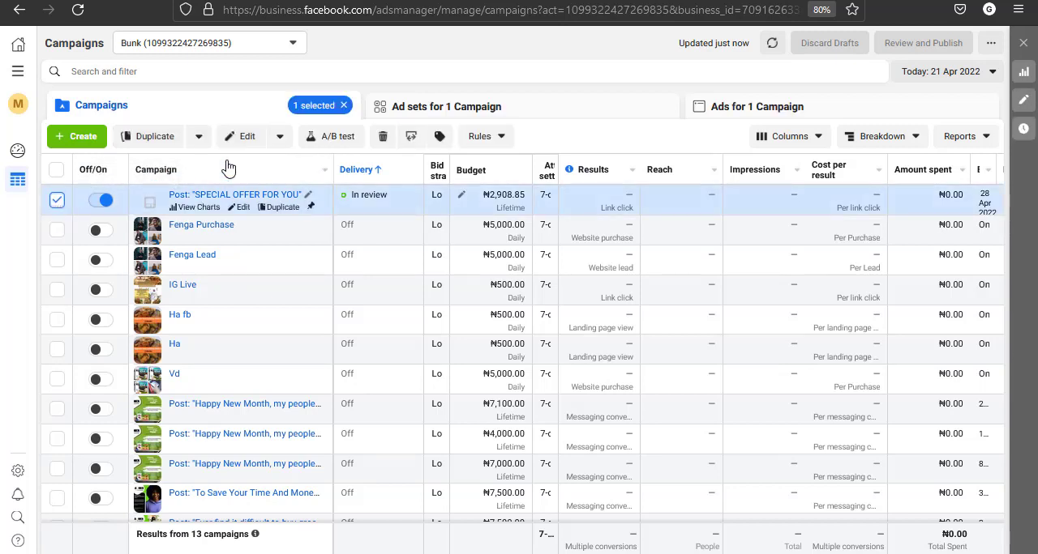
pyautogui.click(514, 108)
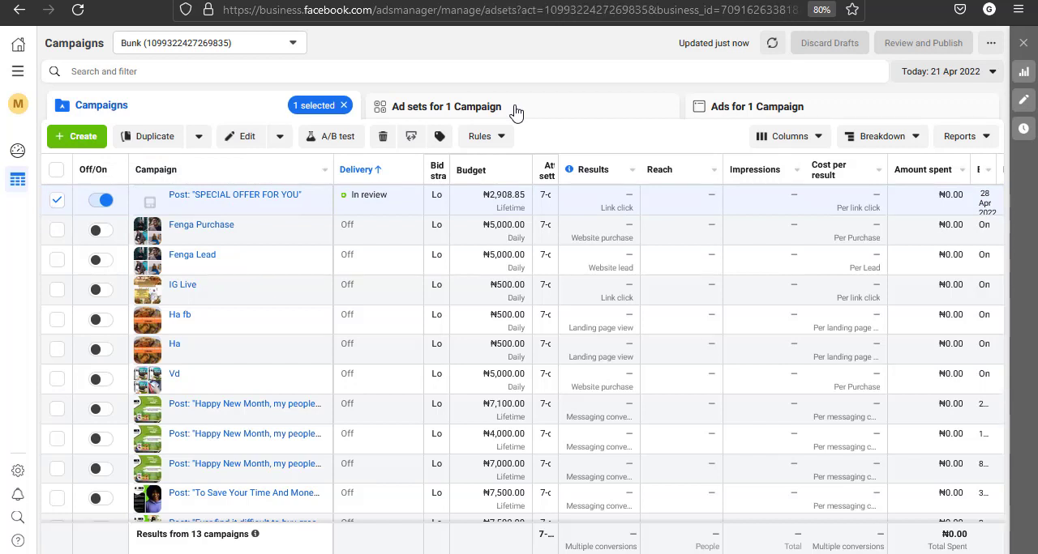
pyautogui.click(762, 110)
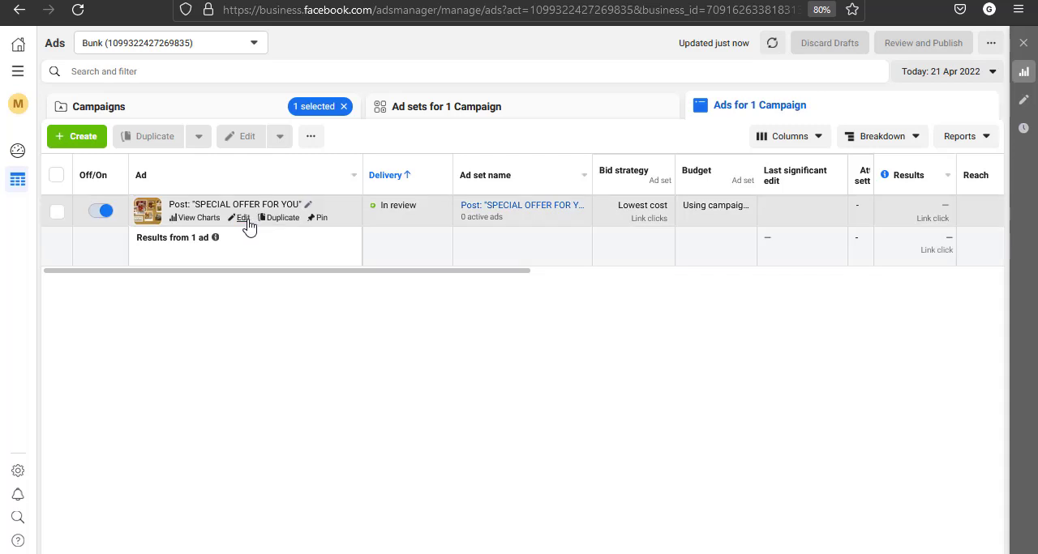
pyautogui.click(242, 218)
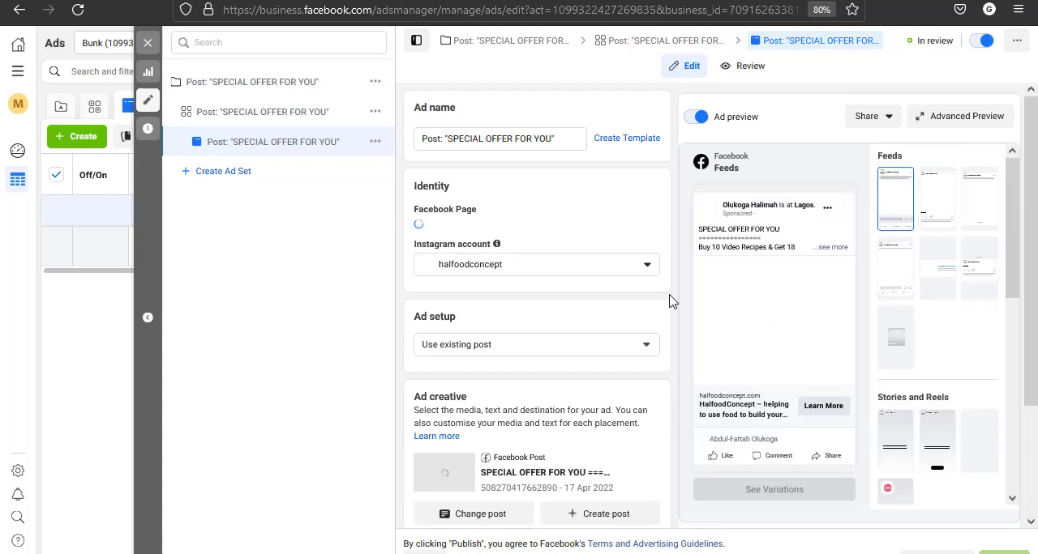
pyautogui.scroll(-5, 670, 301)
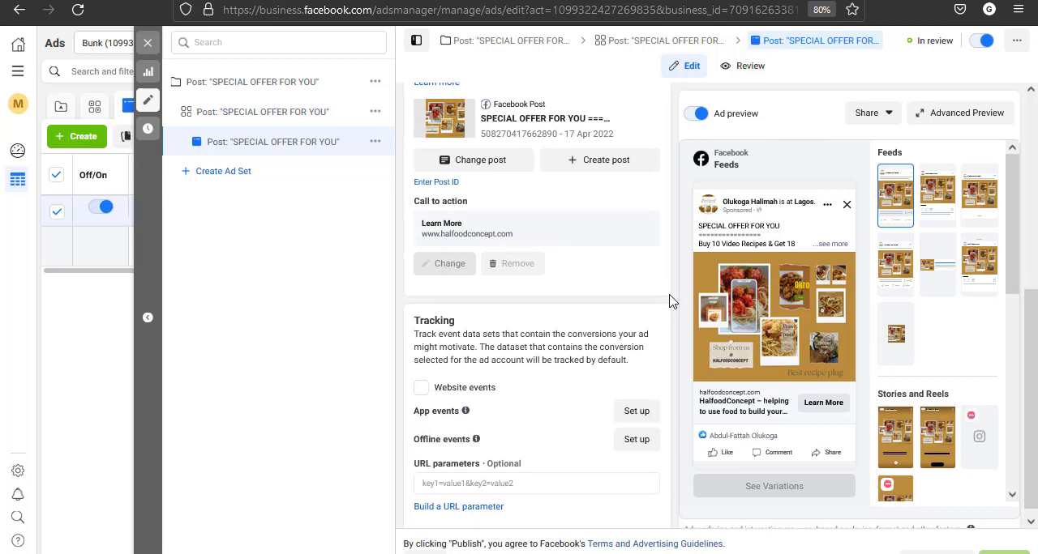
pyautogui.scroll(5, 669, 302)
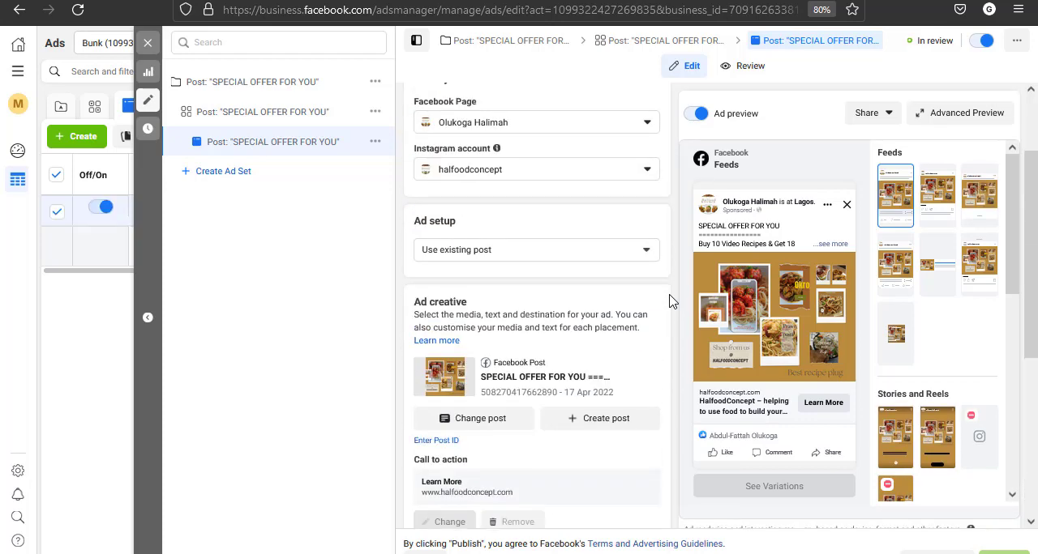
# Review the "SPECIAL OFFER FOR YOU" ad set's traffic, schedule, expanded audience and placement settings, and close the editor
pyautogui.click(631, 40)
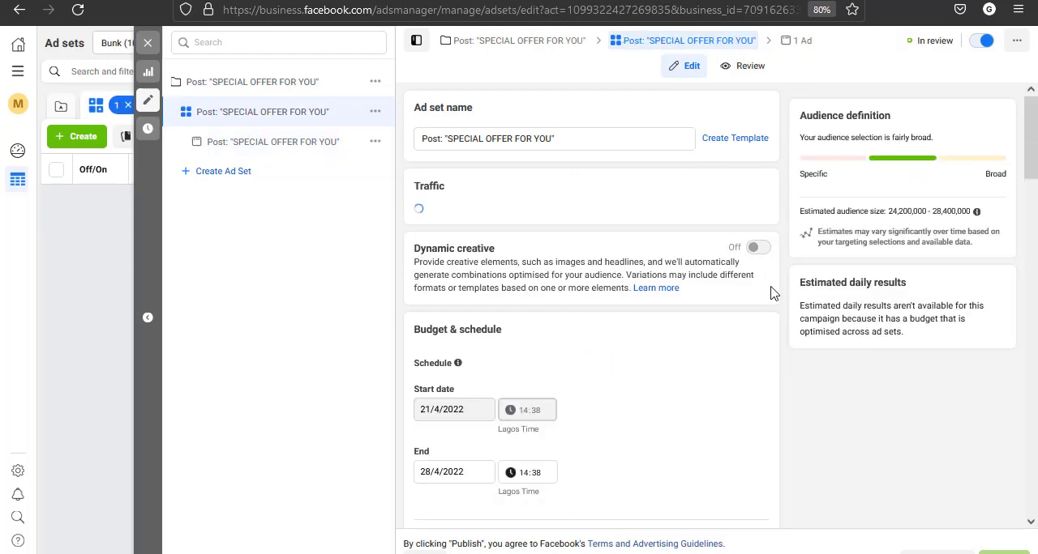
pyautogui.scroll(-5, 784, 308)
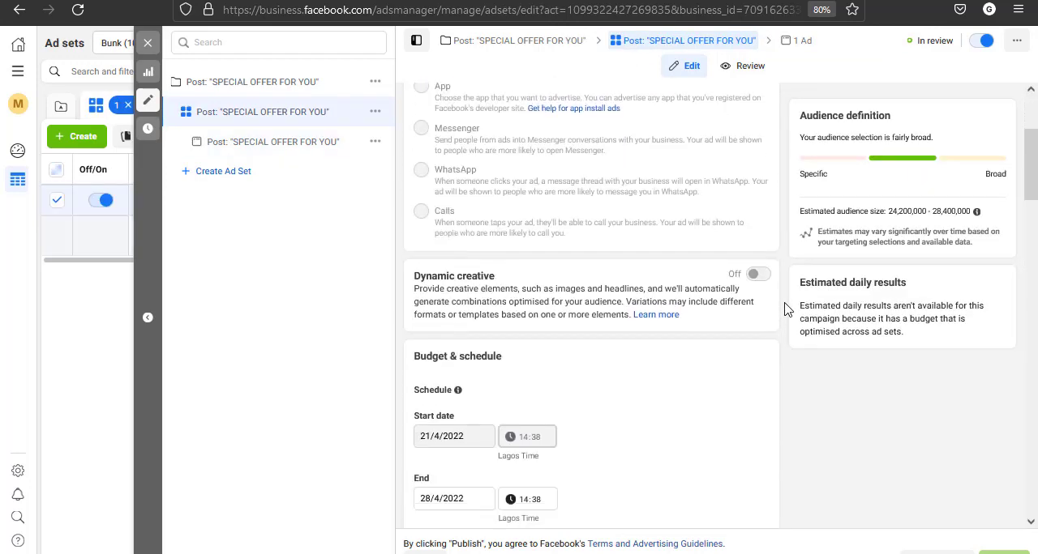
pyautogui.scroll(-2, 784, 308)
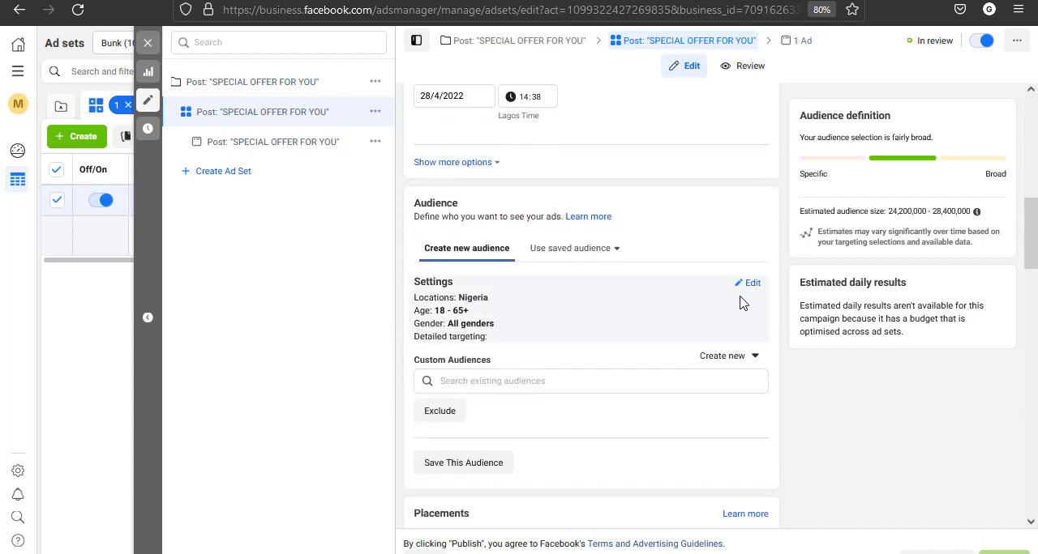
pyautogui.click(752, 286)
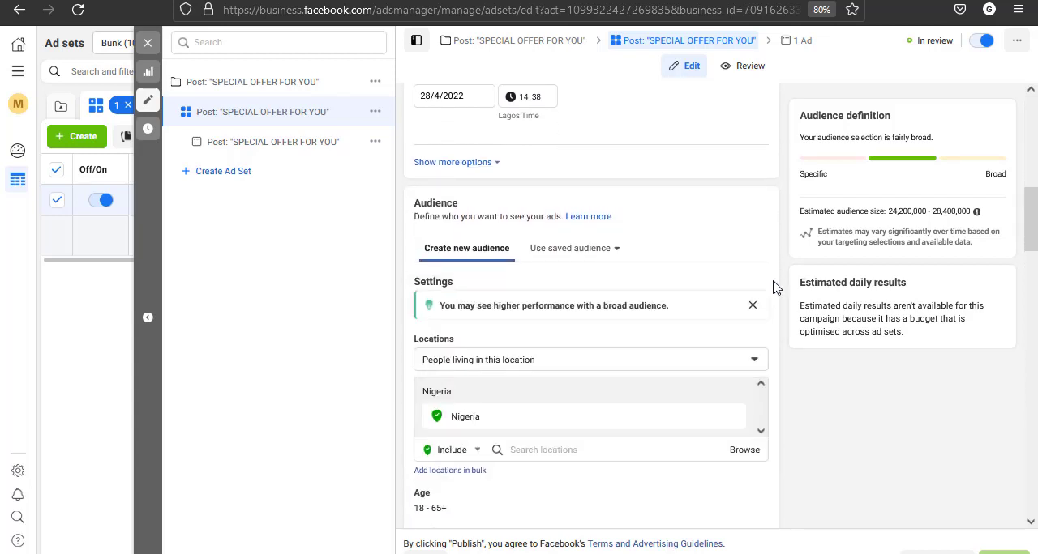
pyautogui.scroll(-1, 775, 285)
pyautogui.scroll(-6, 784, 284)
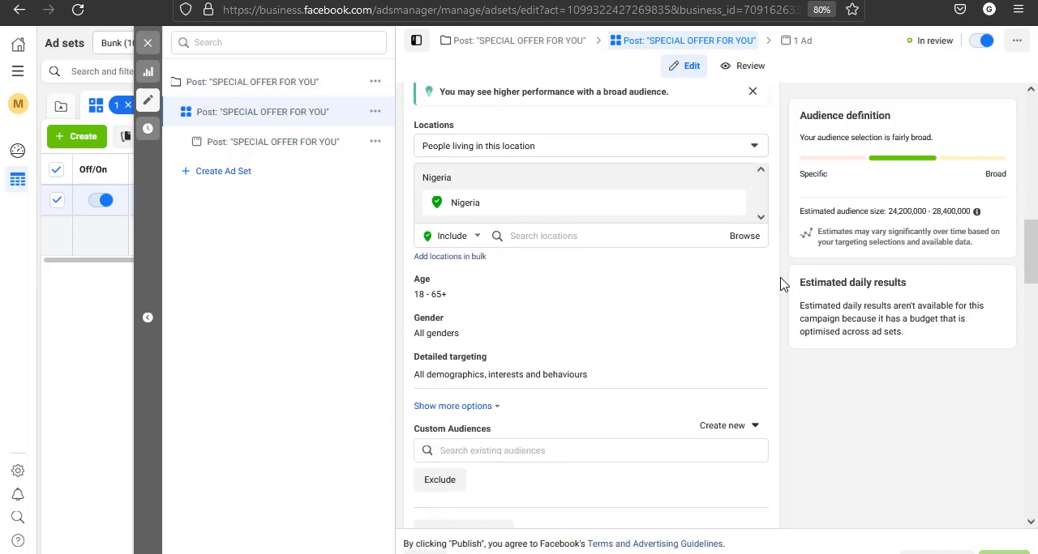
pyautogui.scroll(-7, 784, 284)
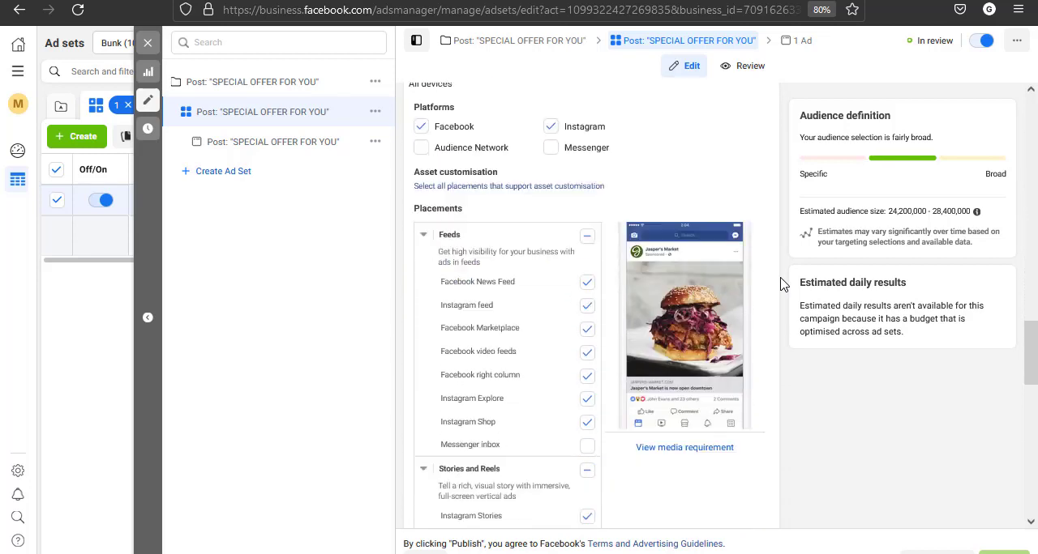
pyautogui.scroll(-5, 783, 284)
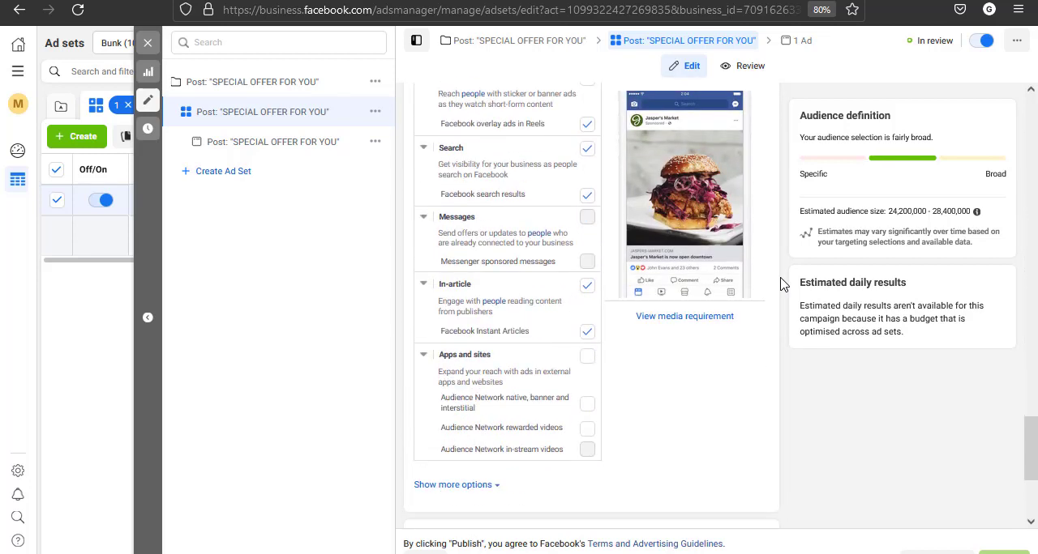
pyautogui.scroll(5, 781, 283)
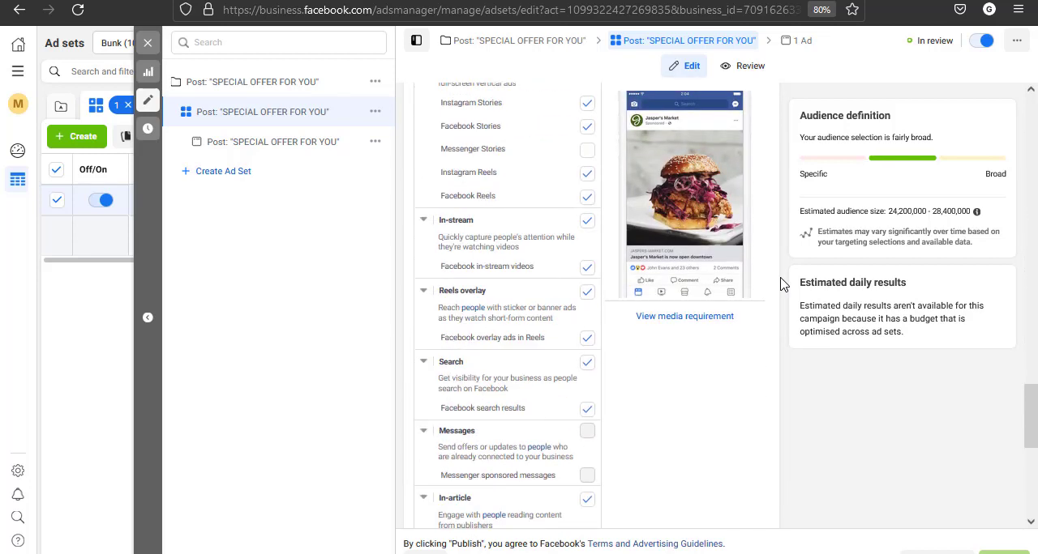
pyautogui.click(149, 45)
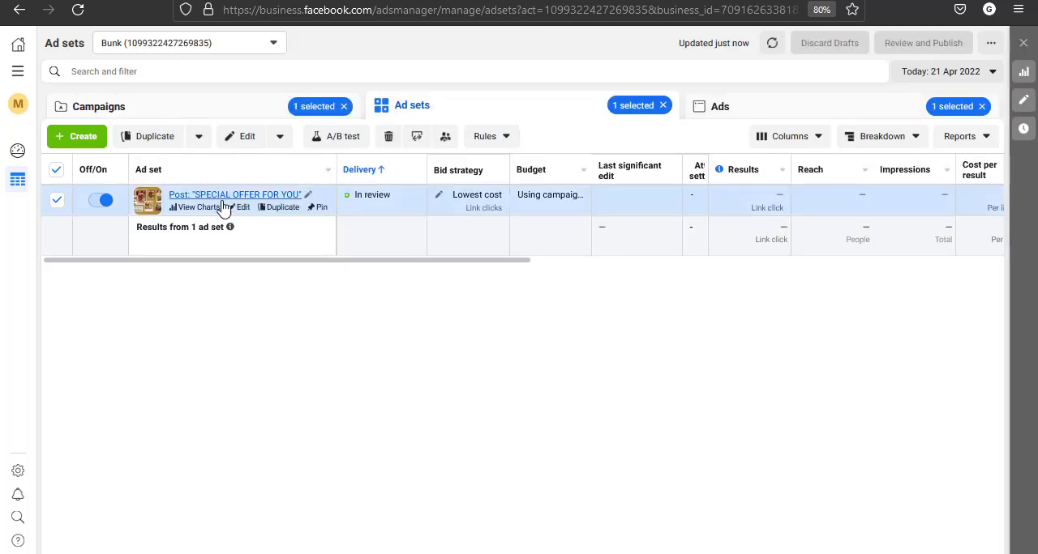
# Duplicate the "SPECIAL OFFER FOR YOU" ad set once within its original campaign and try to publish the copy
pyautogui.click(275, 207)
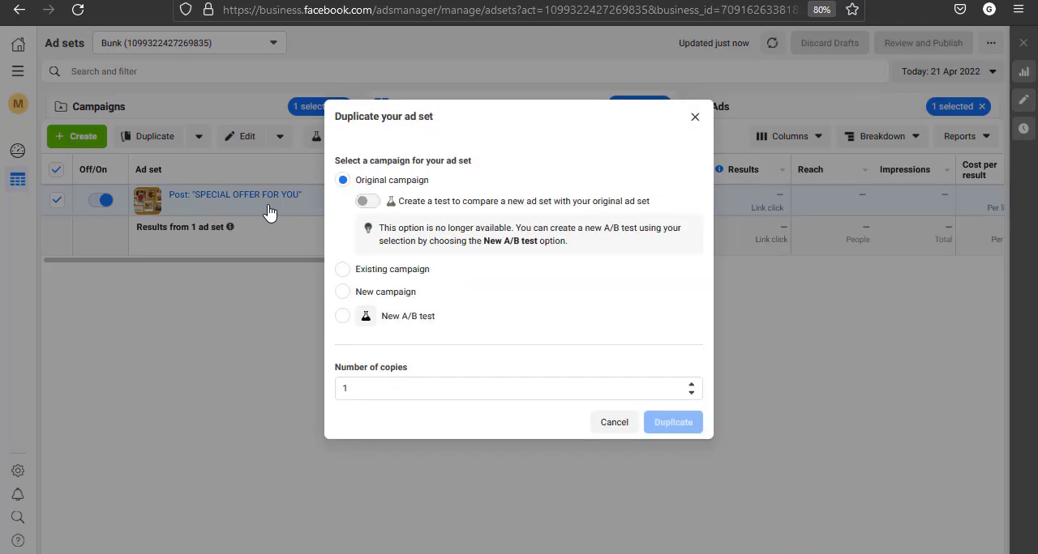
pyautogui.click(661, 429)
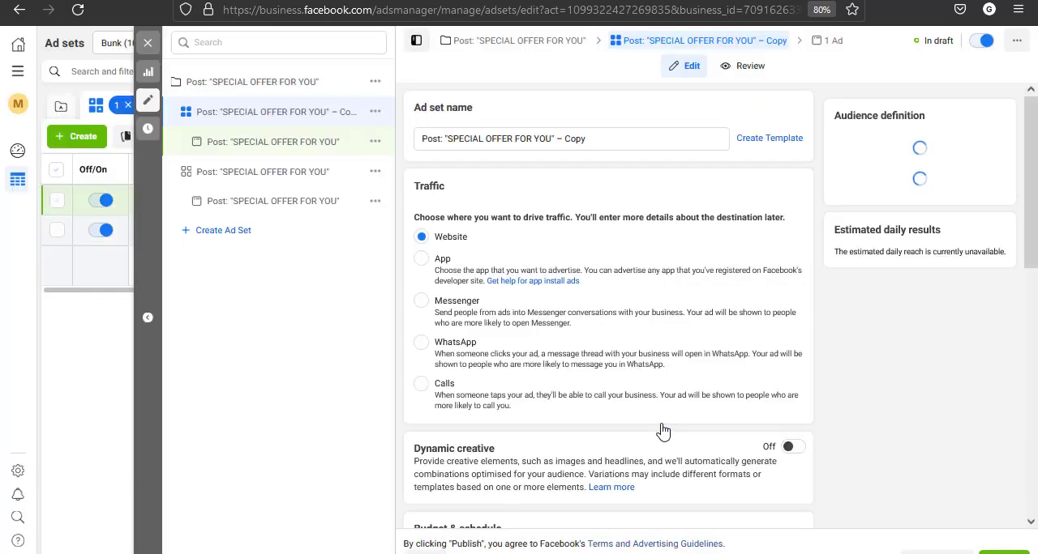
pyautogui.click(1004, 552)
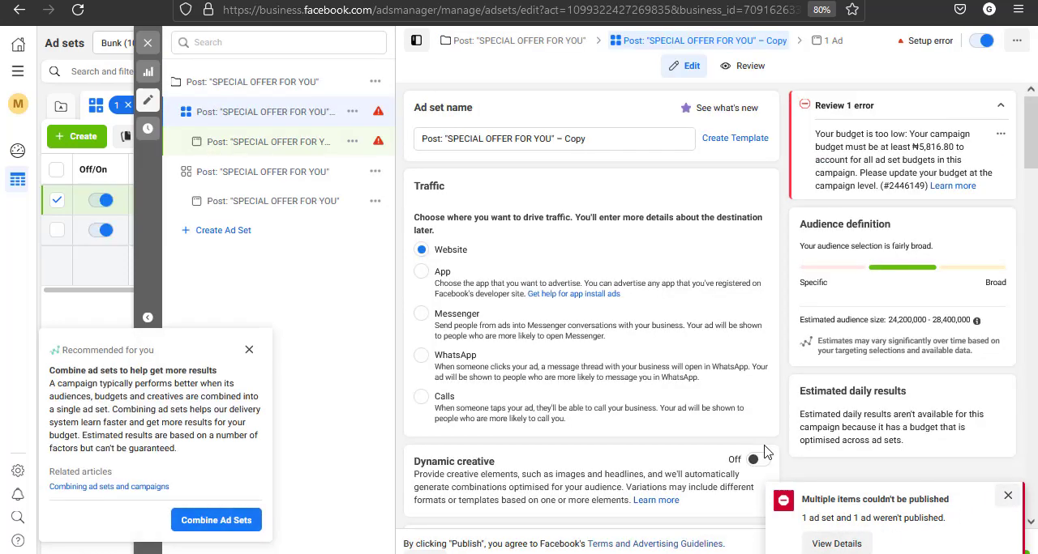
# Set the lifetime budget of the "SPECIAL OFFER FOR YOU" campaign to ₦10,000
pyautogui.click(491, 42)
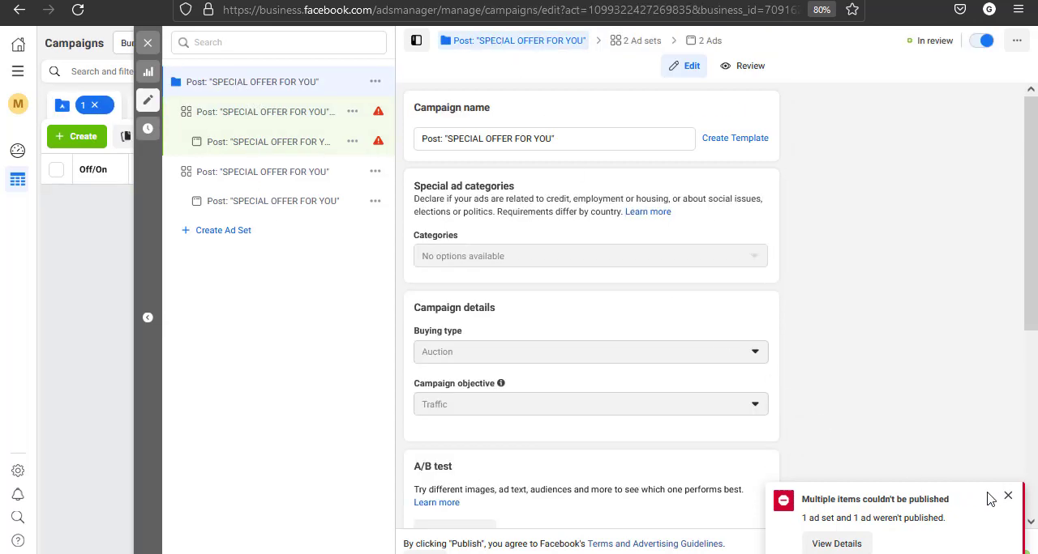
pyautogui.click(1007, 497)
pyautogui.scroll(-5, 838, 413)
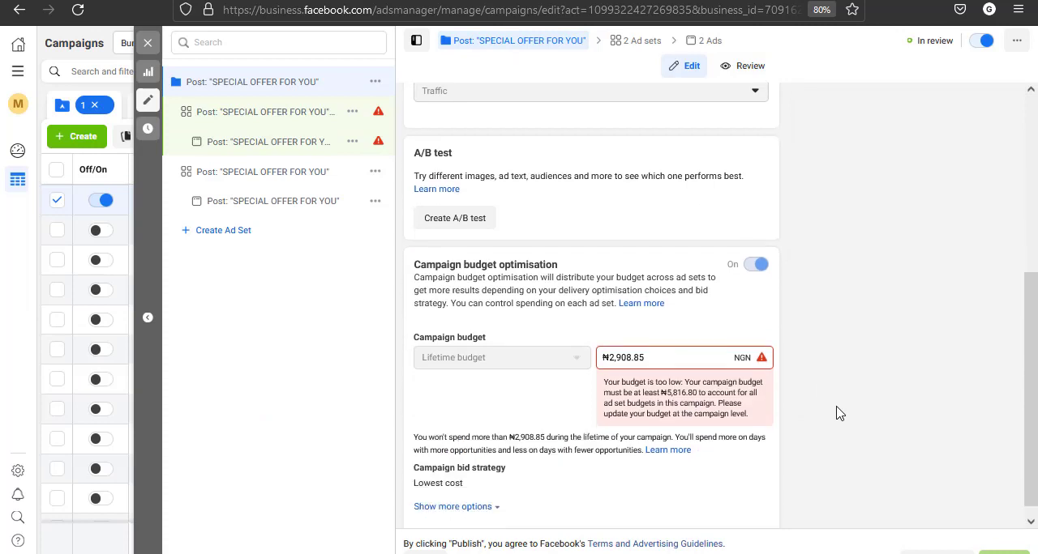
pyautogui.tripleClick(652, 350)
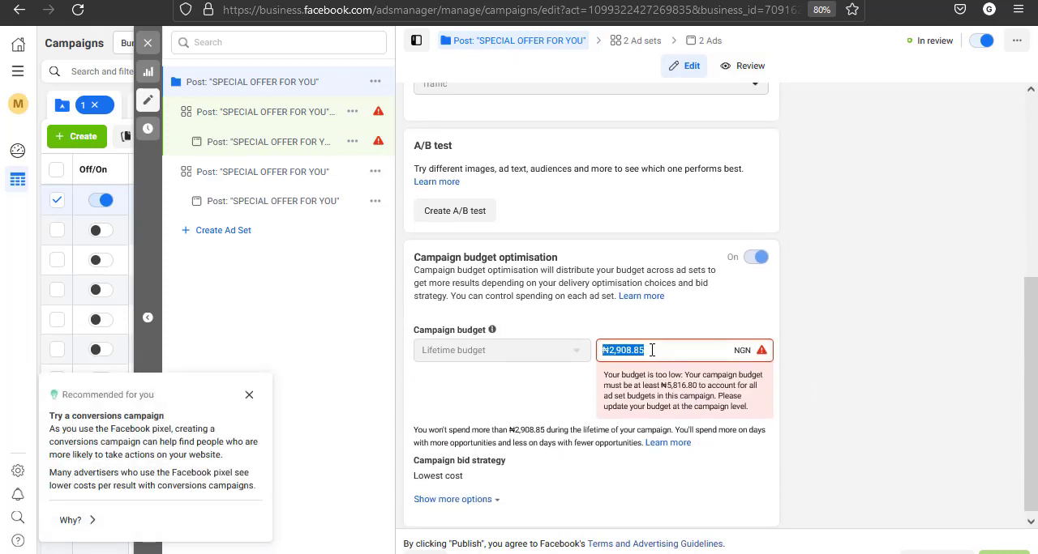
pyautogui.write('10,000.00')
pyautogui.click(849, 353)
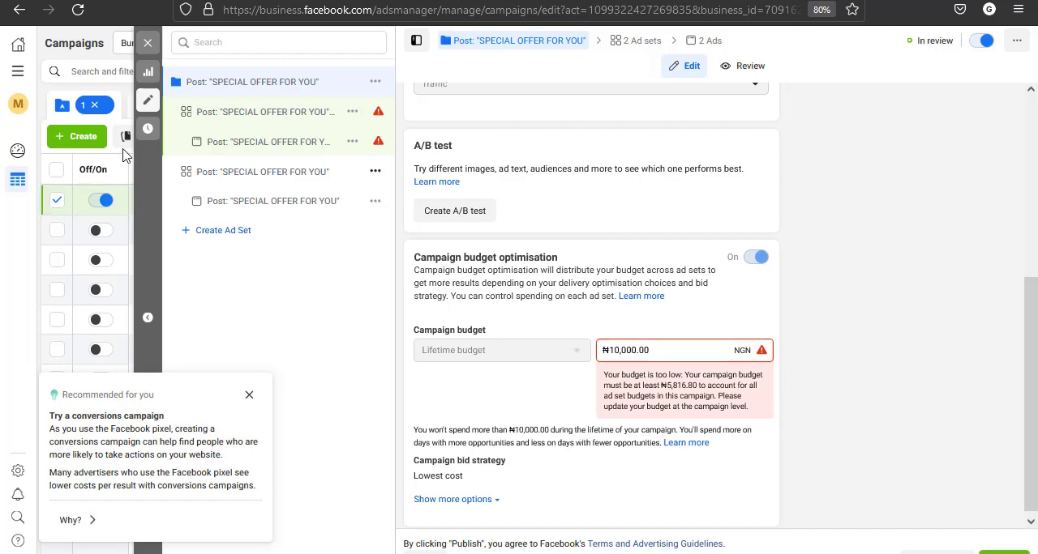
# Close the campaign editor keeping the draft changes, and publish all drafts from the campaign list
pyautogui.click(147, 42)
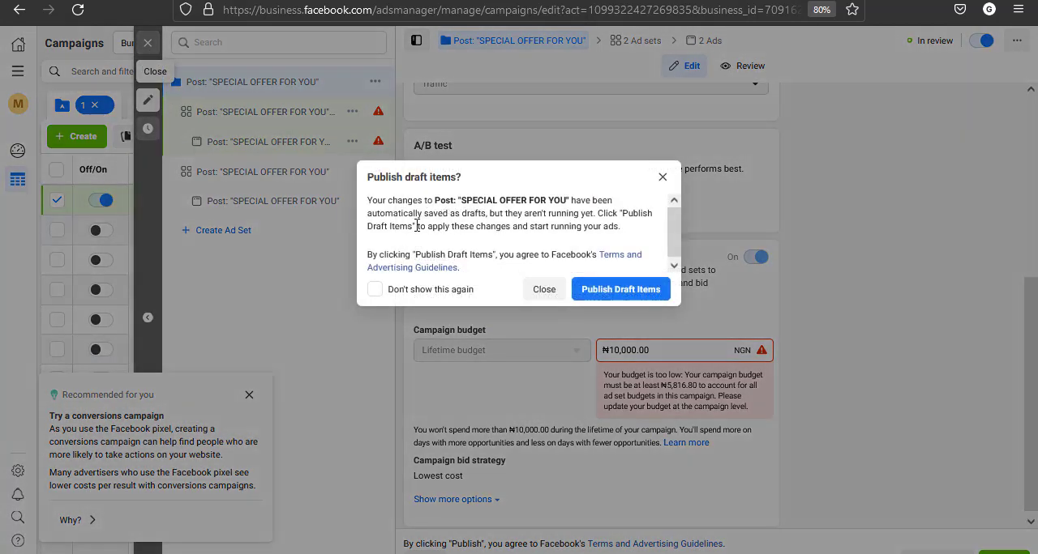
pyautogui.click(541, 289)
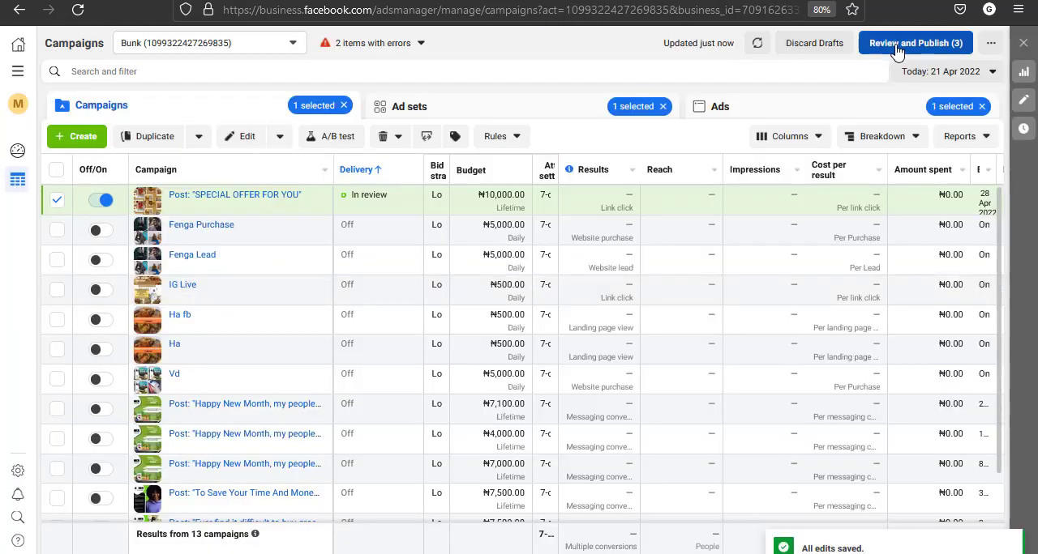
pyautogui.click(897, 49)
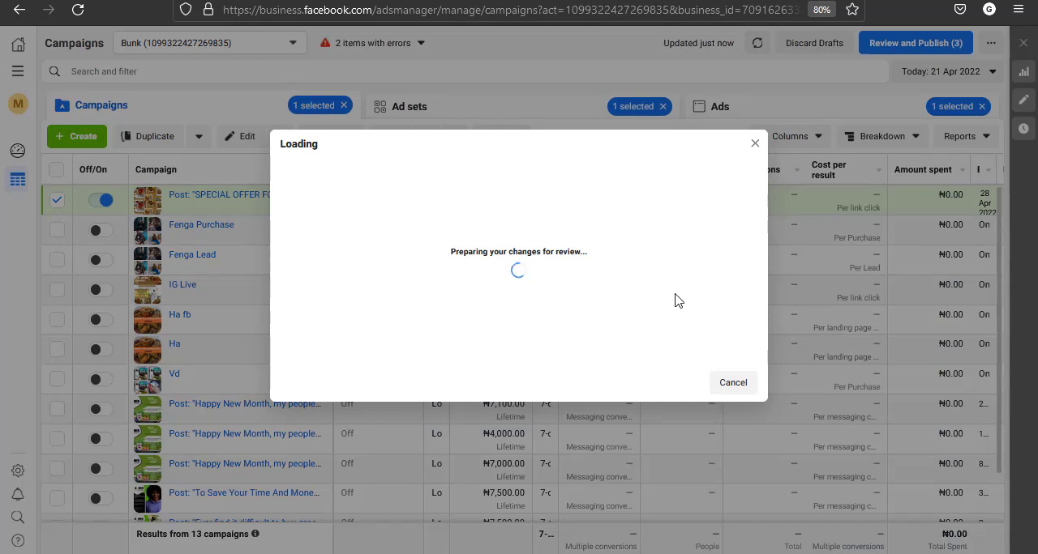
pyautogui.click(715, 347)
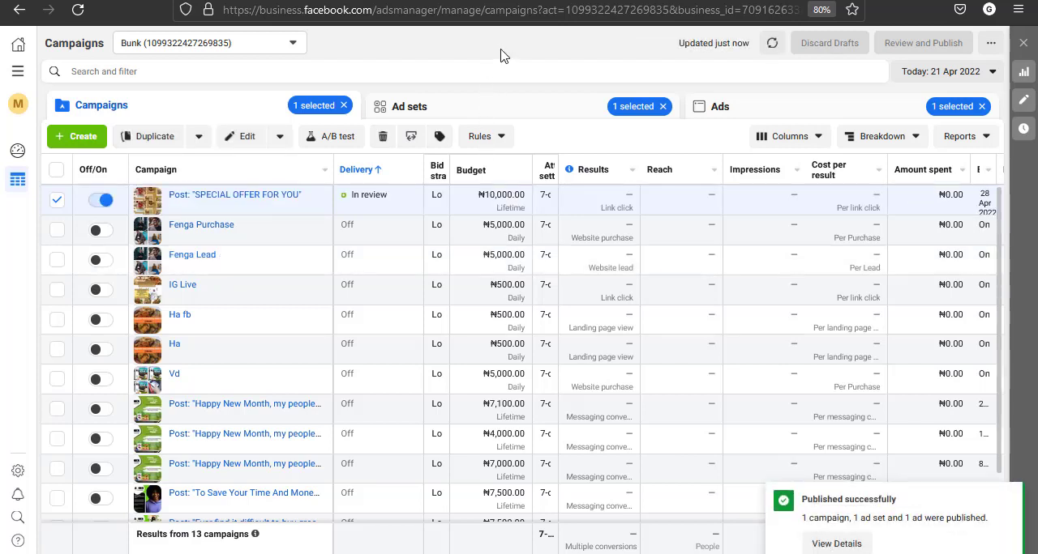
# View the campaign's ad sets and refresh the table data to check the duplicated ad set
pyautogui.click(473, 110)
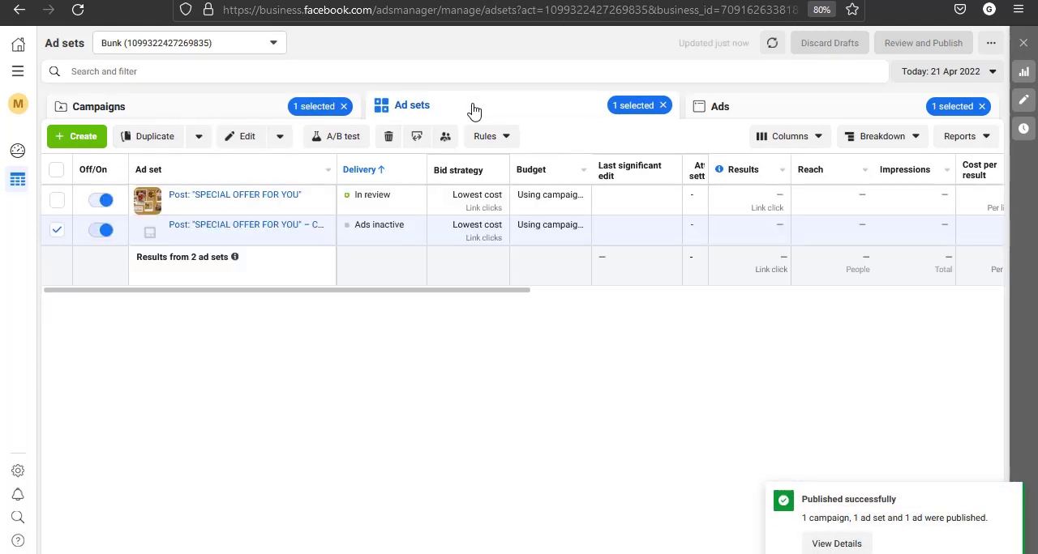
pyautogui.click(772, 45)
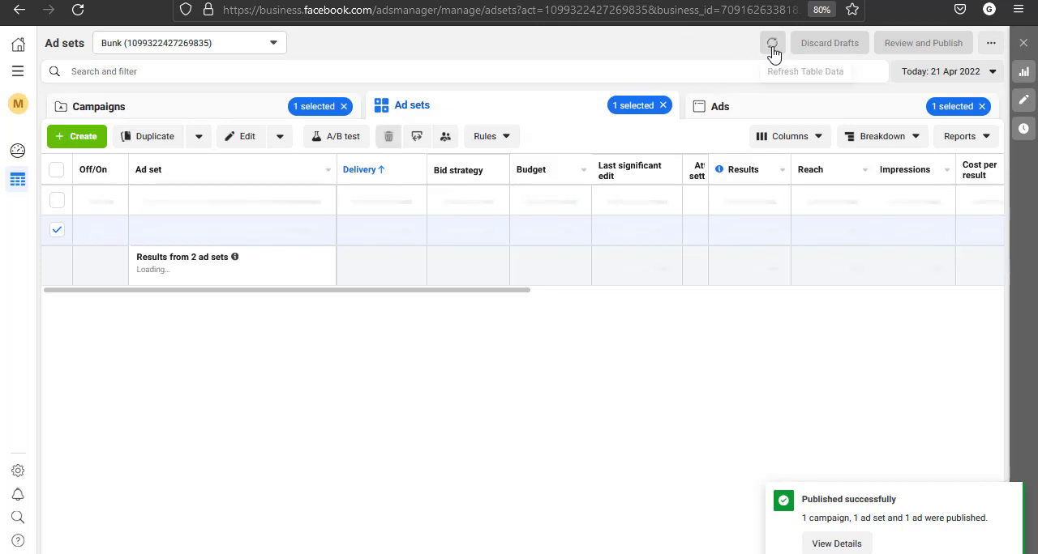
pyautogui.click(772, 50)
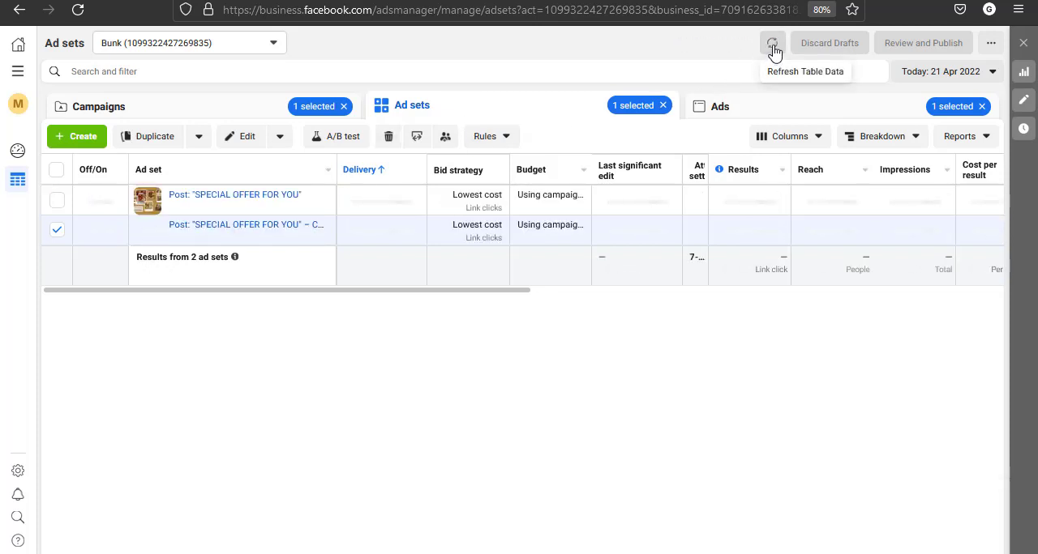
# Clear the ad and ad set selections, check all ads and ad sets in the campaign, and return to the campaign list
pyautogui.click(747, 108)
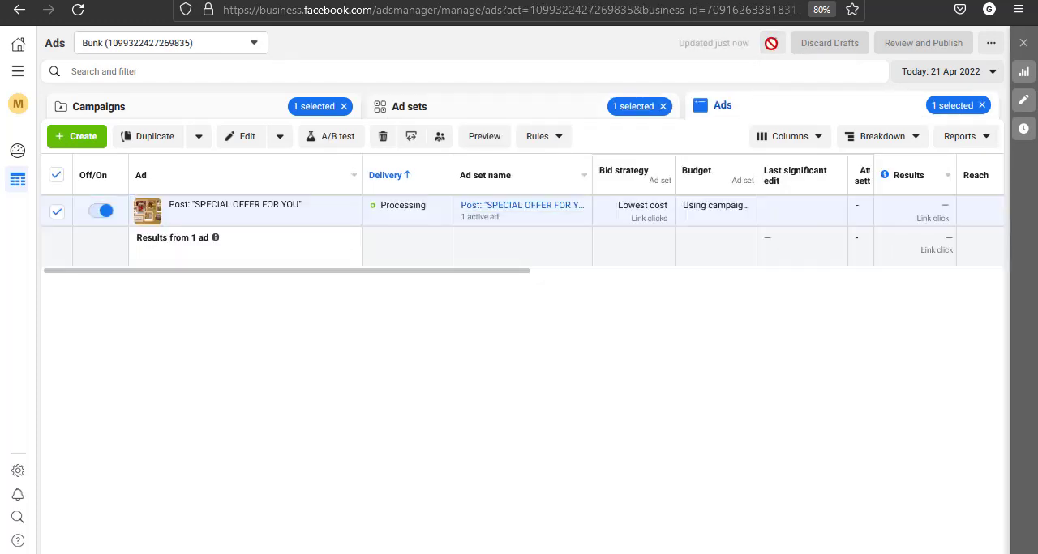
pyautogui.click(56, 180)
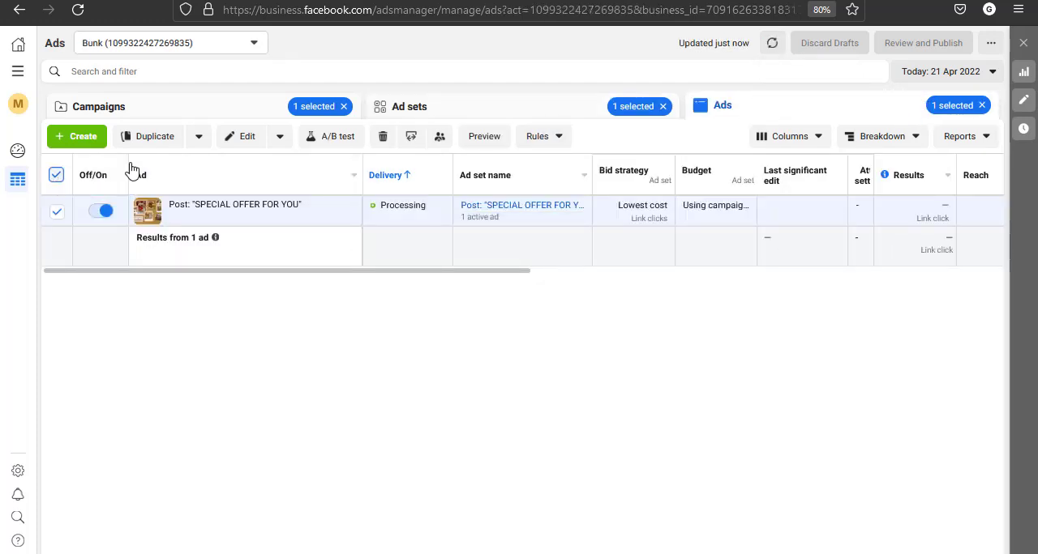
pyautogui.click(471, 107)
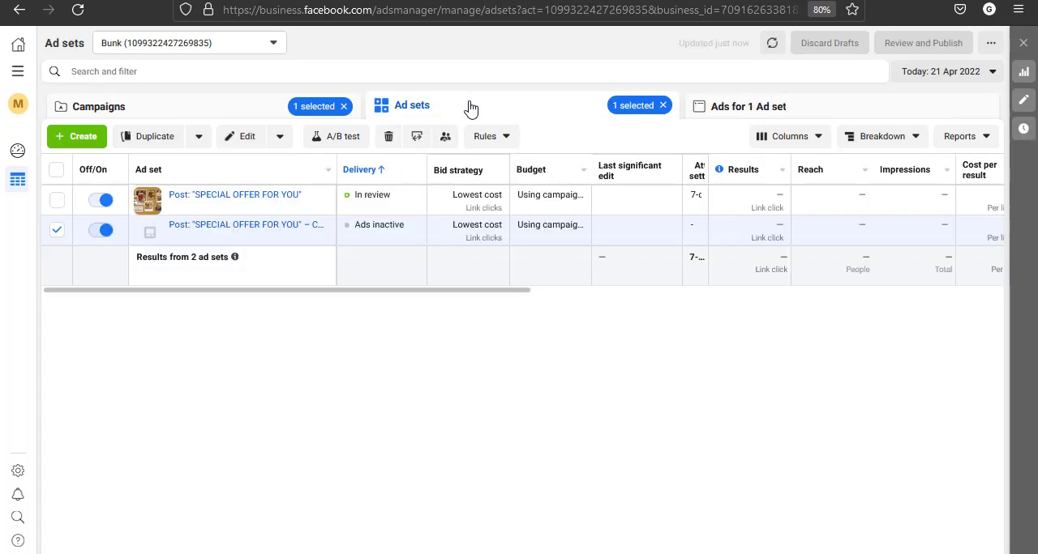
pyautogui.click(57, 231)
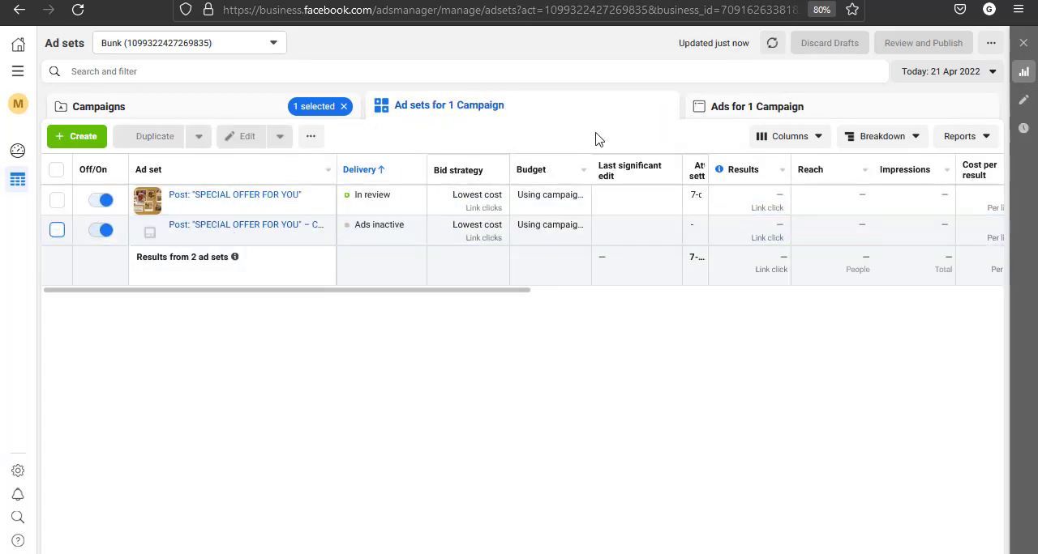
pyautogui.click(812, 110)
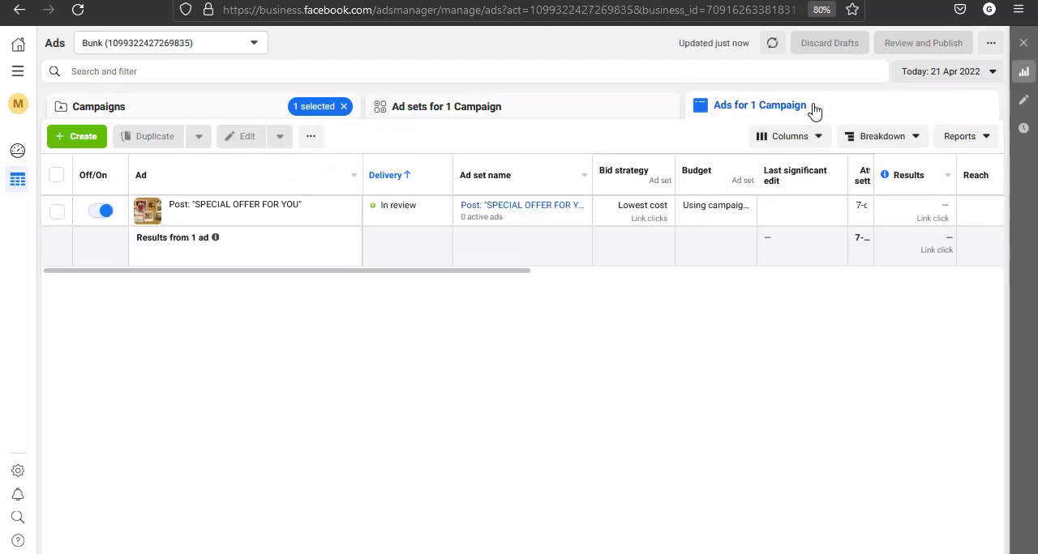
pyautogui.click(457, 111)
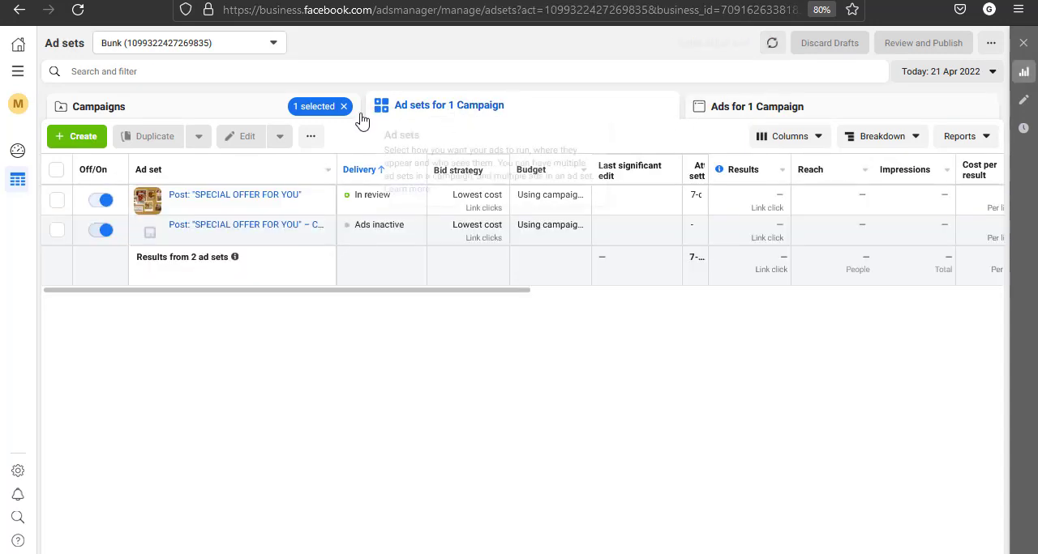
pyautogui.click(215, 117)
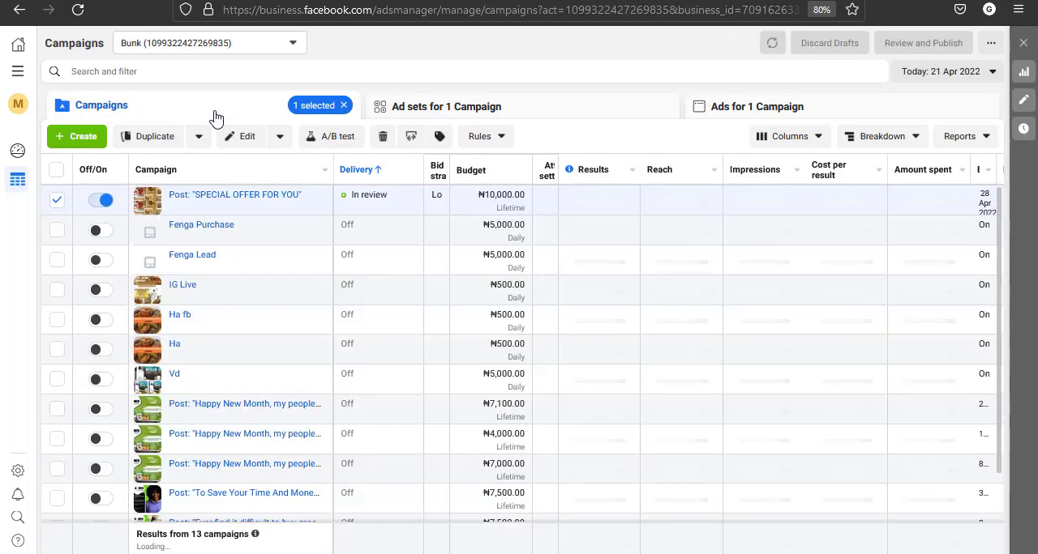
# Reload the page, deselect the "SPECIAL OFFER FOR YOU" campaign and check the delivery of all ad sets in the account
pyautogui.click(79, 12)
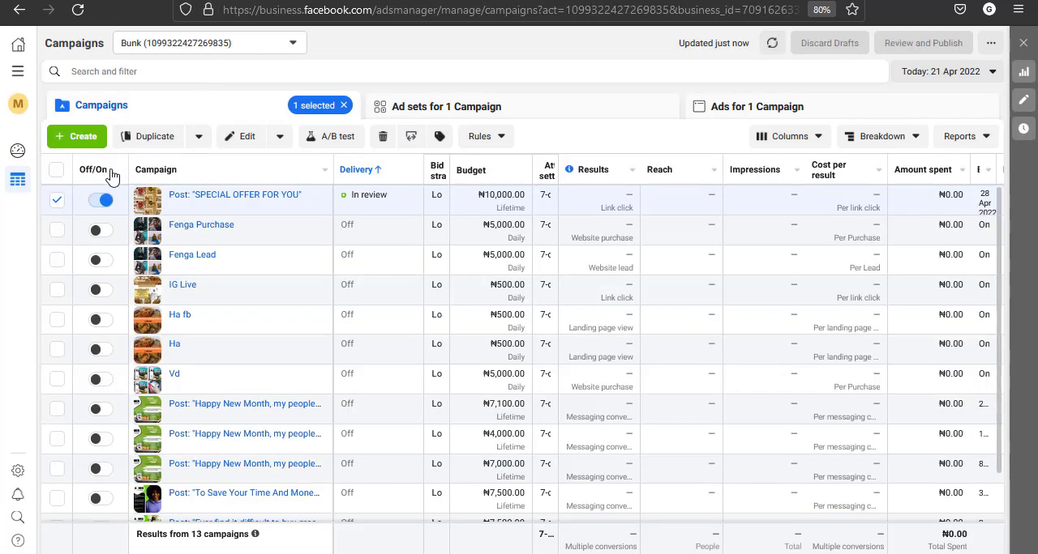
pyautogui.click(56, 199)
pyautogui.click(481, 113)
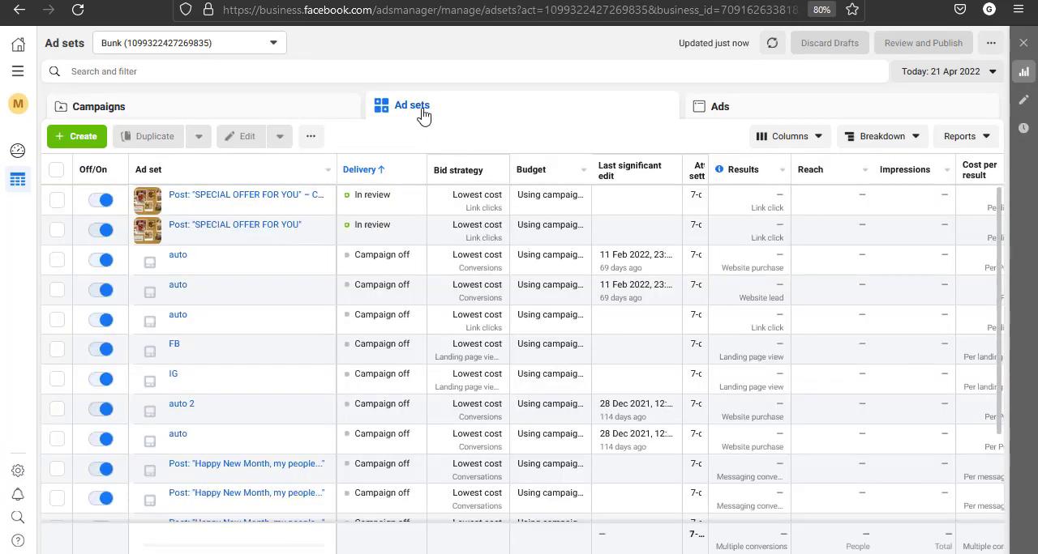
pyautogui.click(302, 115)
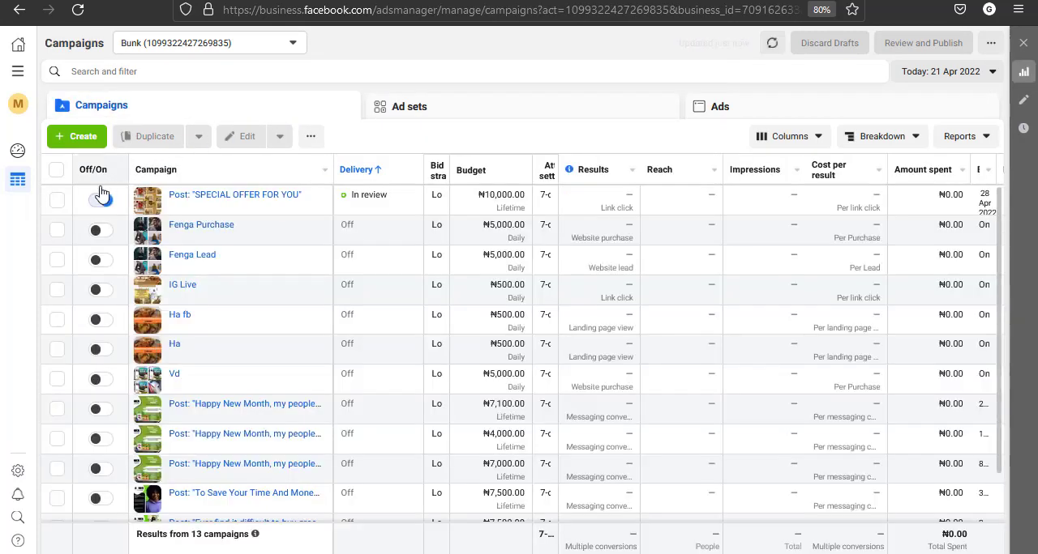
# Select the "SPECIAL OFFER FOR YOU" campaign and view only its ad sets and ads
pyautogui.click(58, 202)
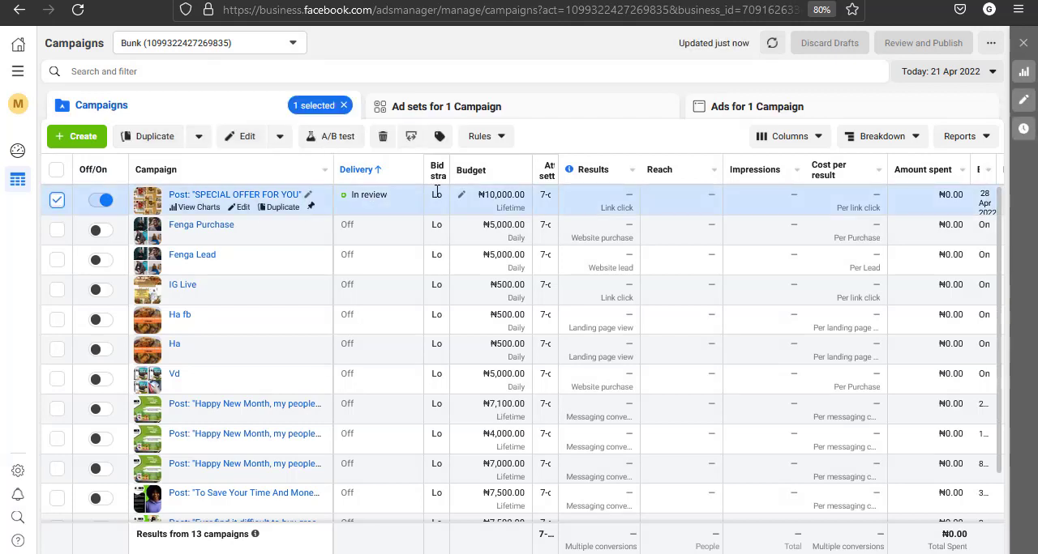
pyautogui.click(509, 116)
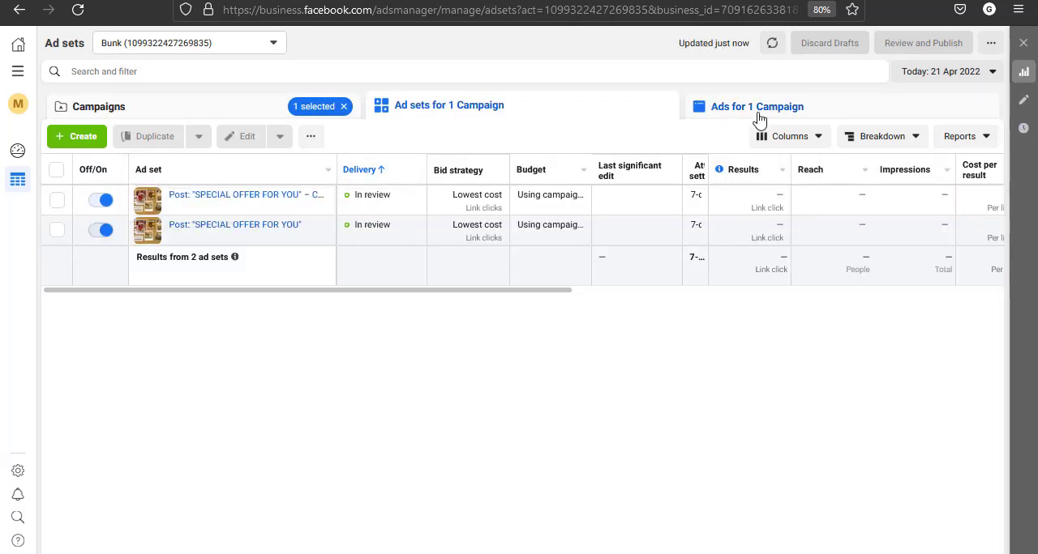
pyautogui.click(781, 114)
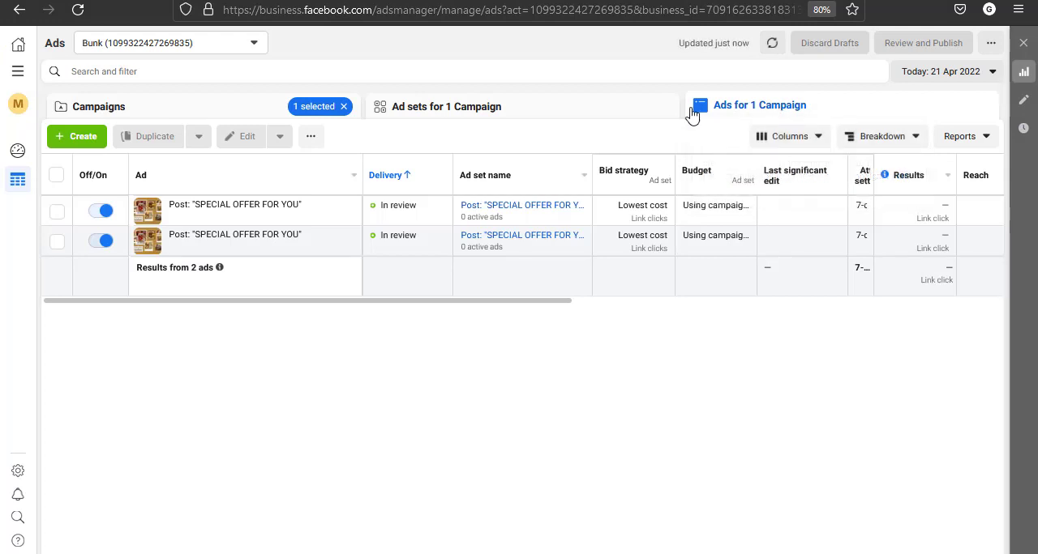
# Show the campaign's ad sets, switch to Facebook, close the boosted post's audience editor without saving and open the Page's Ad Centre
pyautogui.click(504, 110)
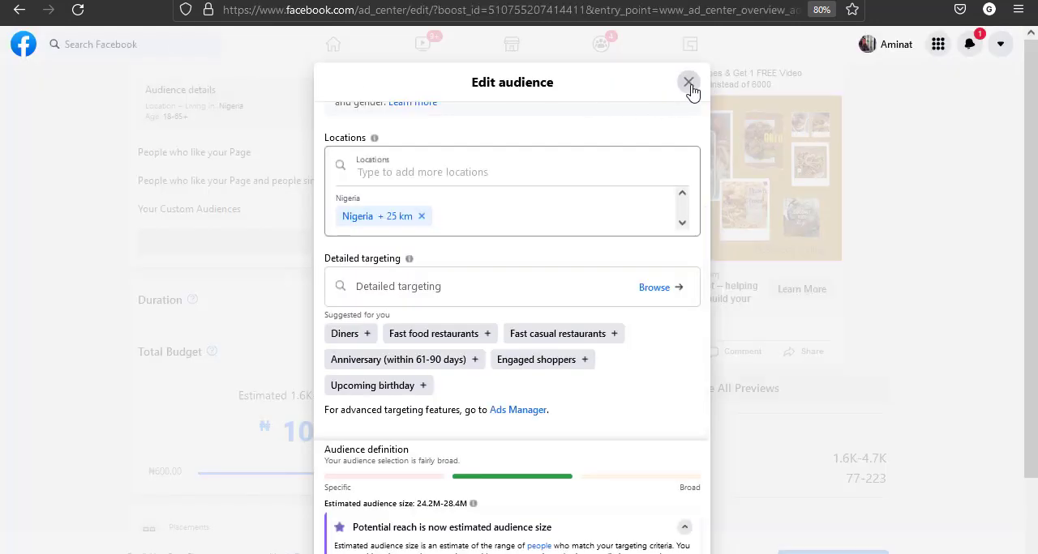
pyautogui.click(688, 83)
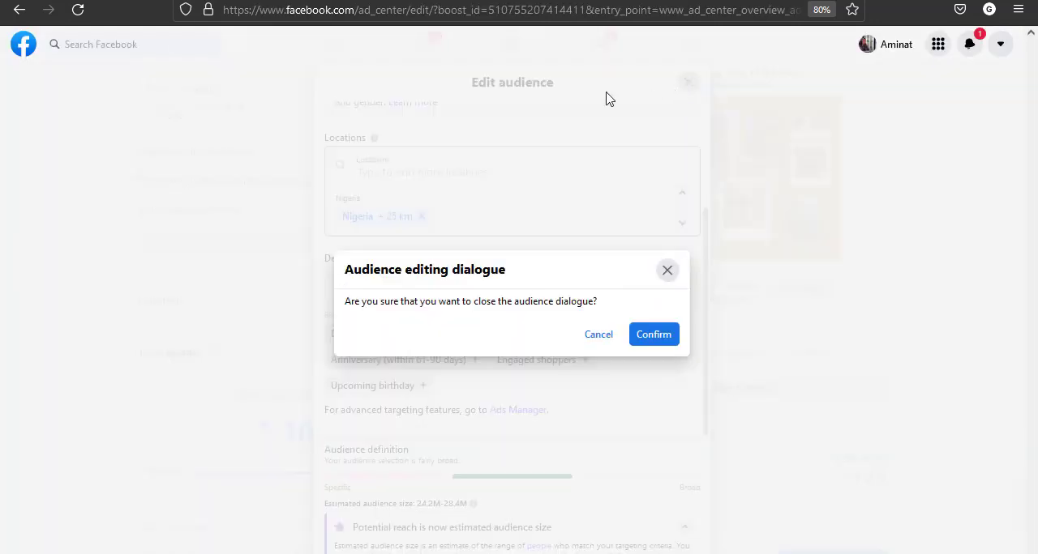
pyautogui.click(654, 335)
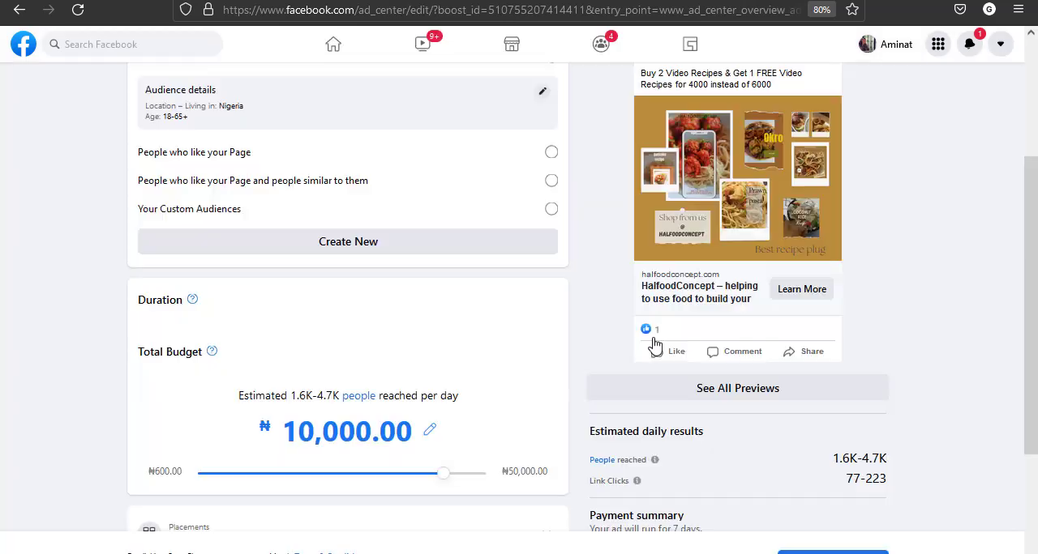
pyautogui.click(21, 11)
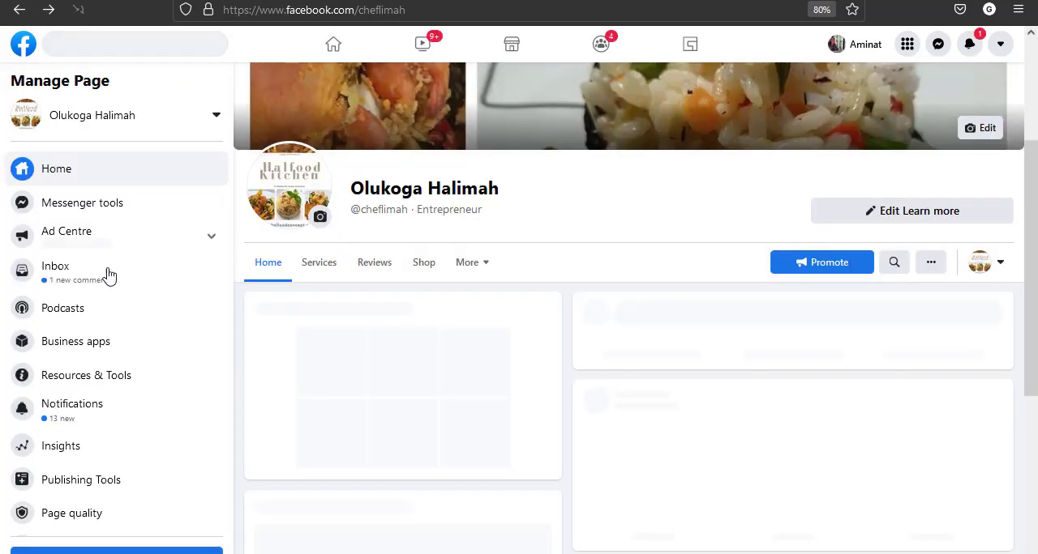
pyautogui.click(85, 237)
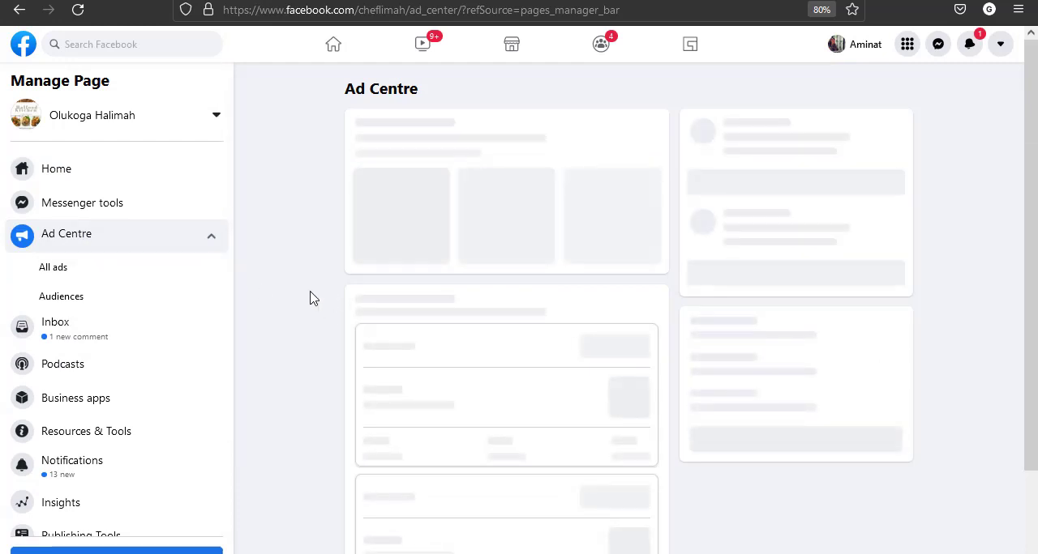
# Review the in-review "SPECIAL OFFER FOR YOU" ad's performance, audience and payment details, and return to the Ad Centre
pyautogui.scroll(-3, 310, 298)
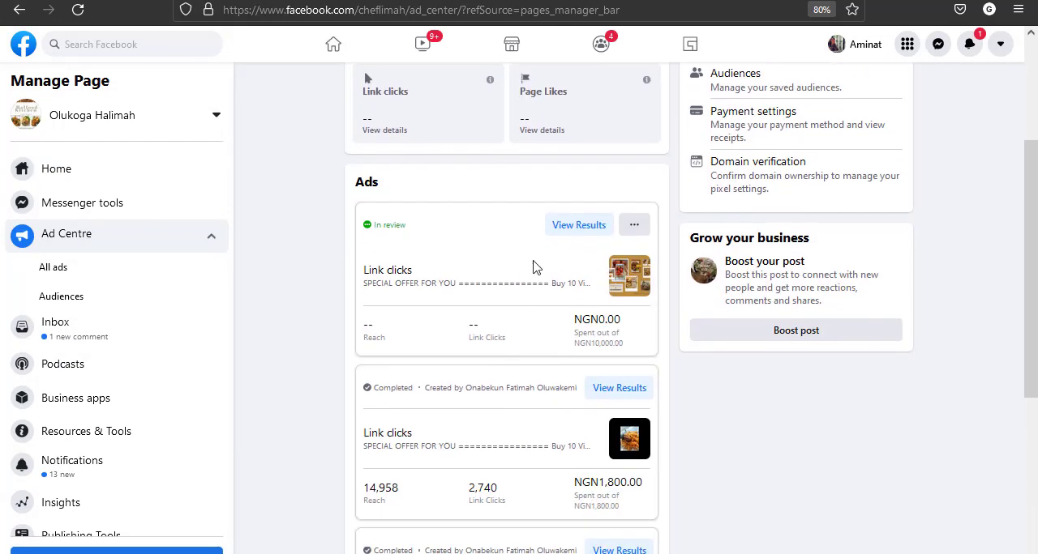
pyautogui.click(573, 235)
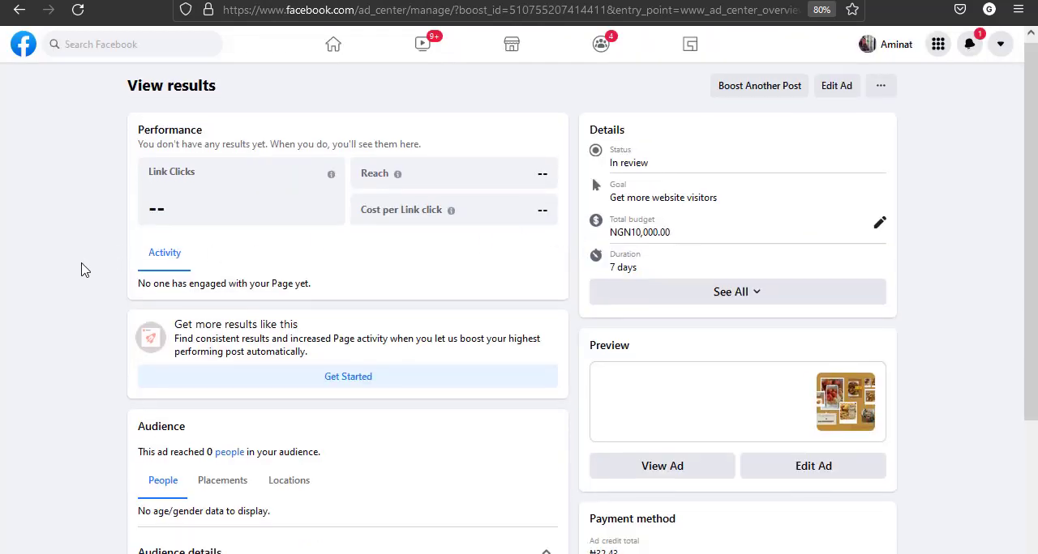
pyautogui.scroll(-3, 81, 270)
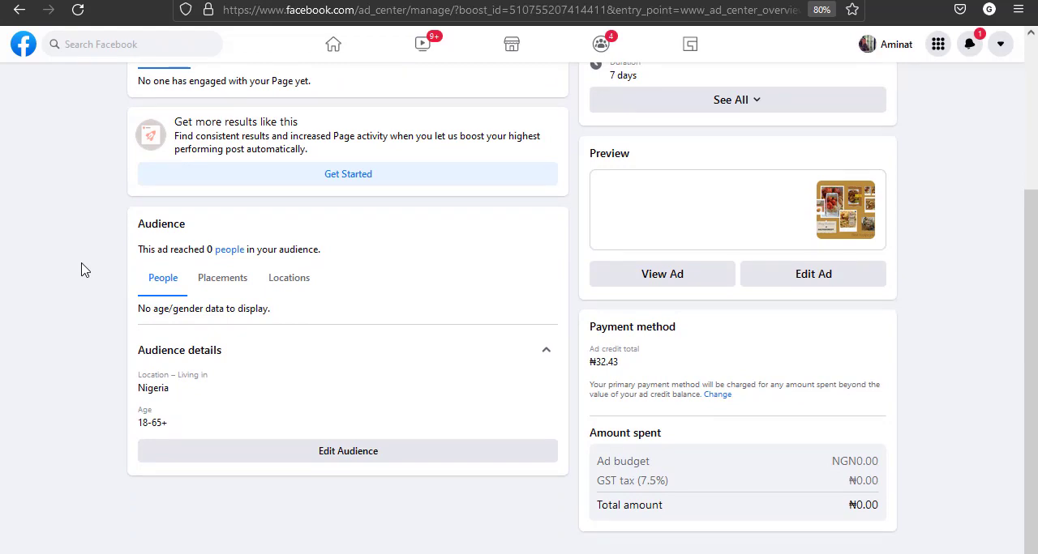
pyautogui.scroll(3, 81, 270)
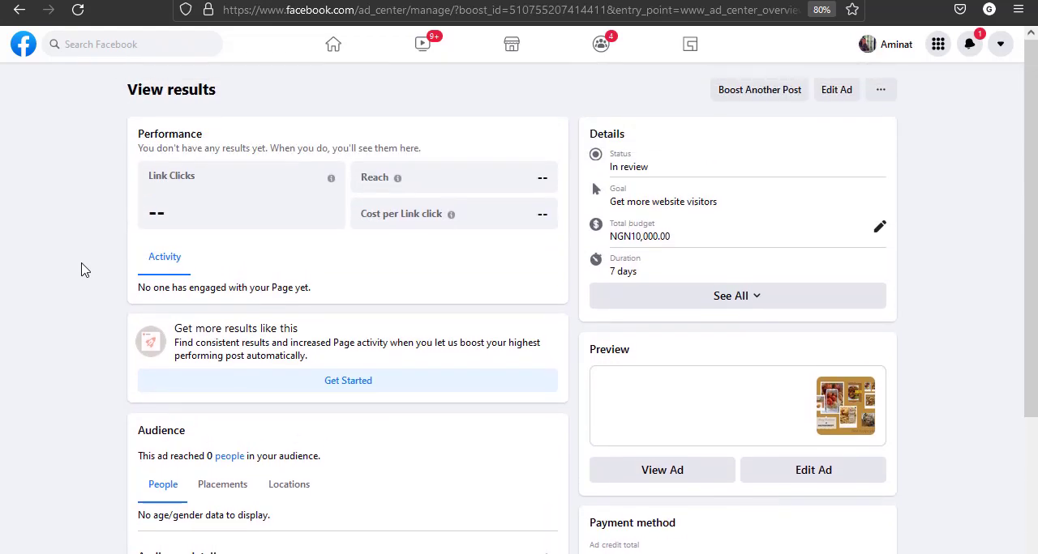
pyautogui.click(19, 12)
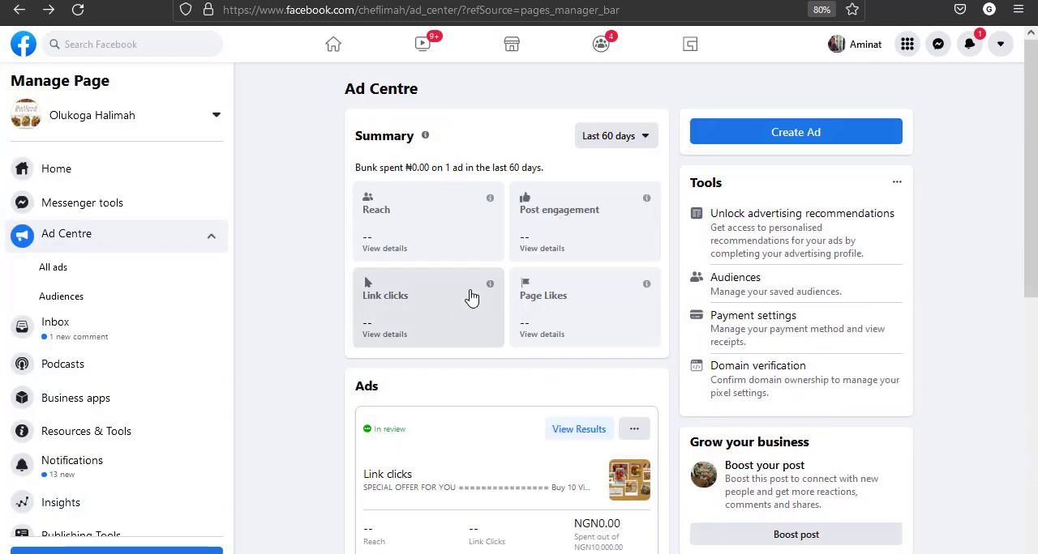
# Open the audience of the in-review boosted post for editing, and compare its targeting options with the ad sets in Ads Manager
pyautogui.scroll(-3, 332, 398)
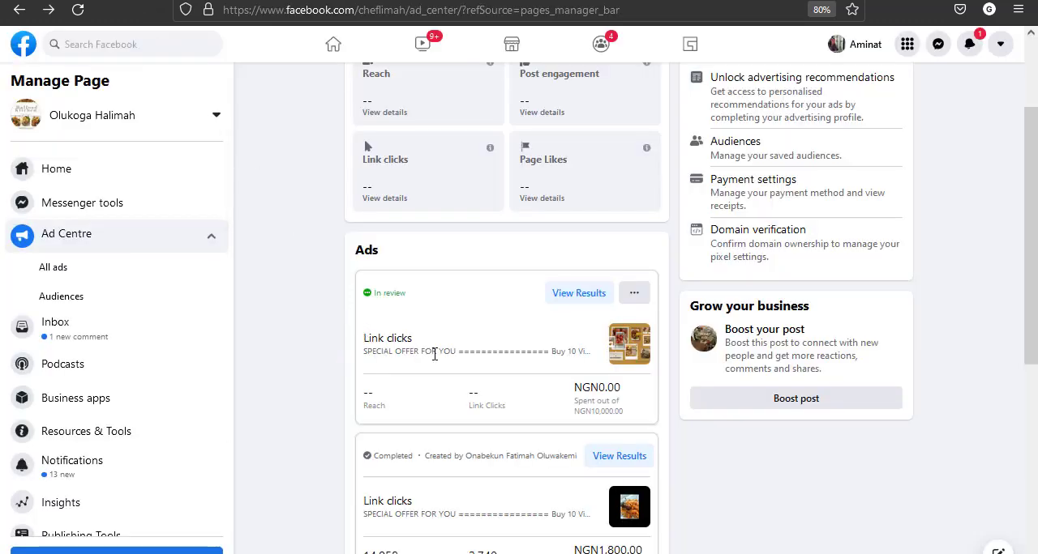
pyautogui.click(634, 292)
pyautogui.click(662, 334)
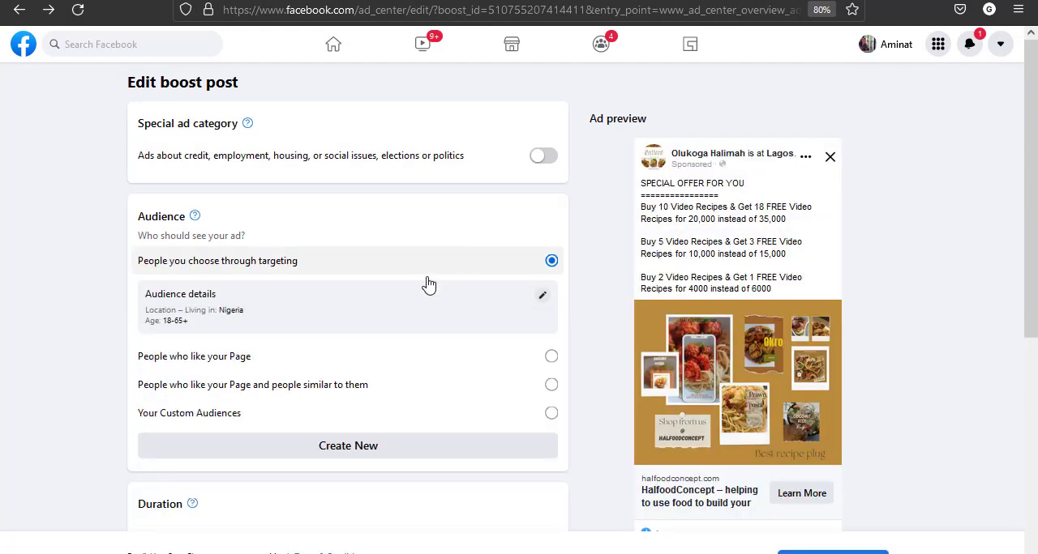
pyautogui.click(540, 297)
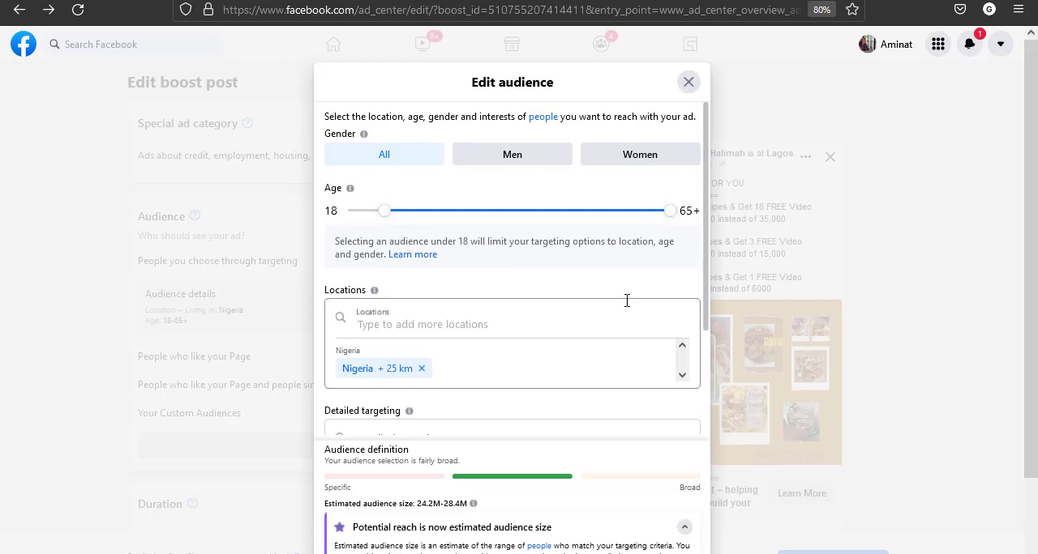
pyautogui.scroll(-3, 627, 300)
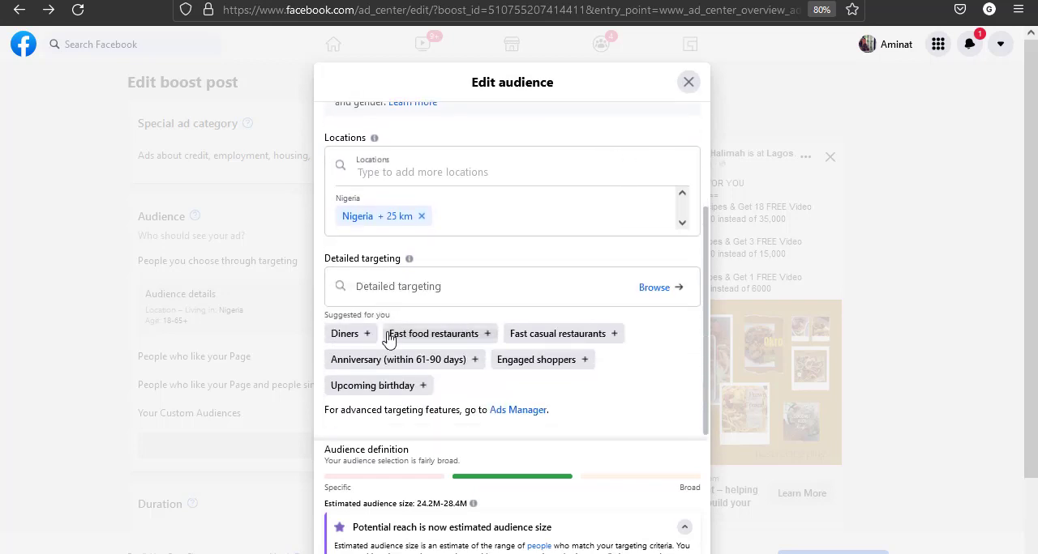
pyautogui.click(681, 528)
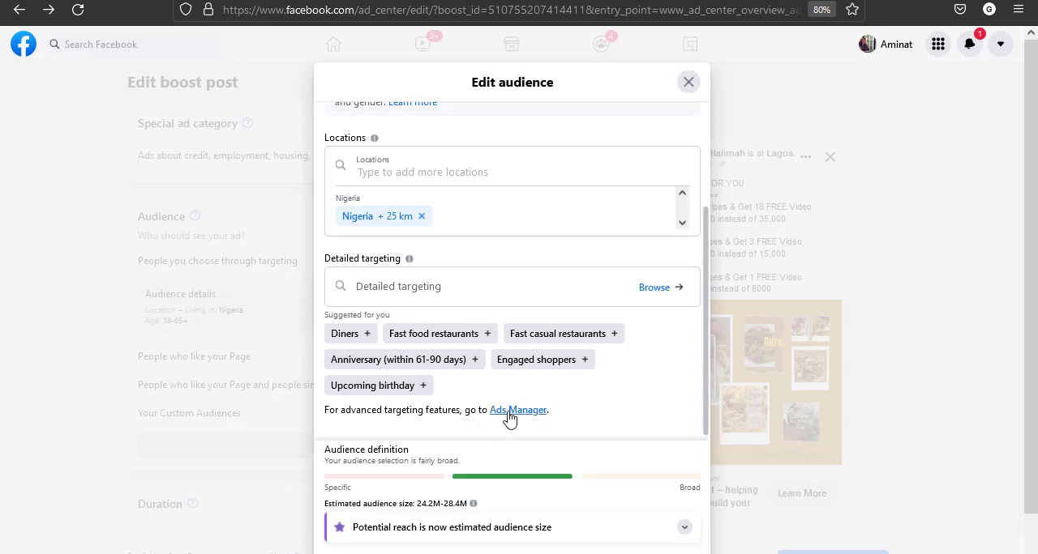
pyautogui.click(509, 411)
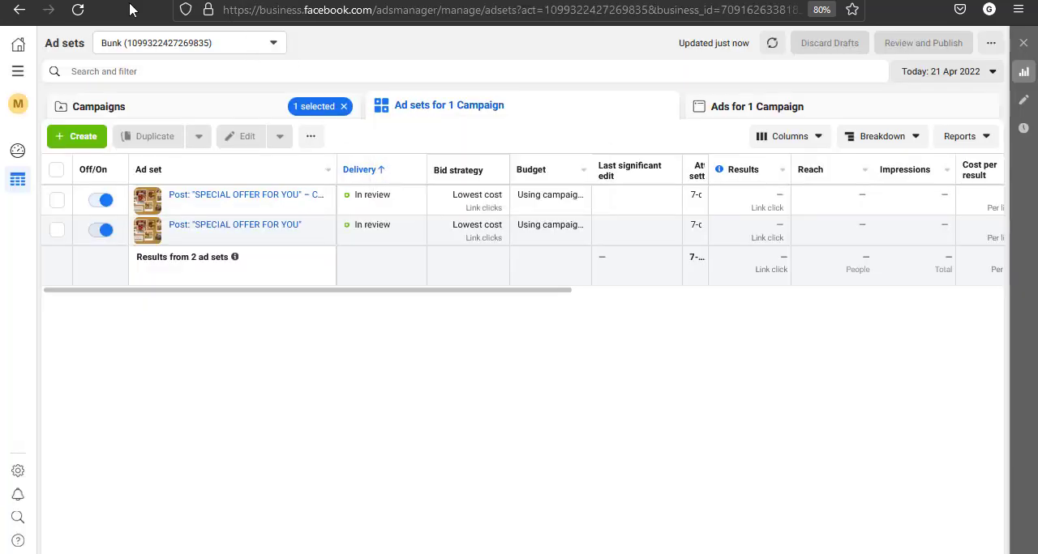
pyautogui.hotkey('alt', 'Left')
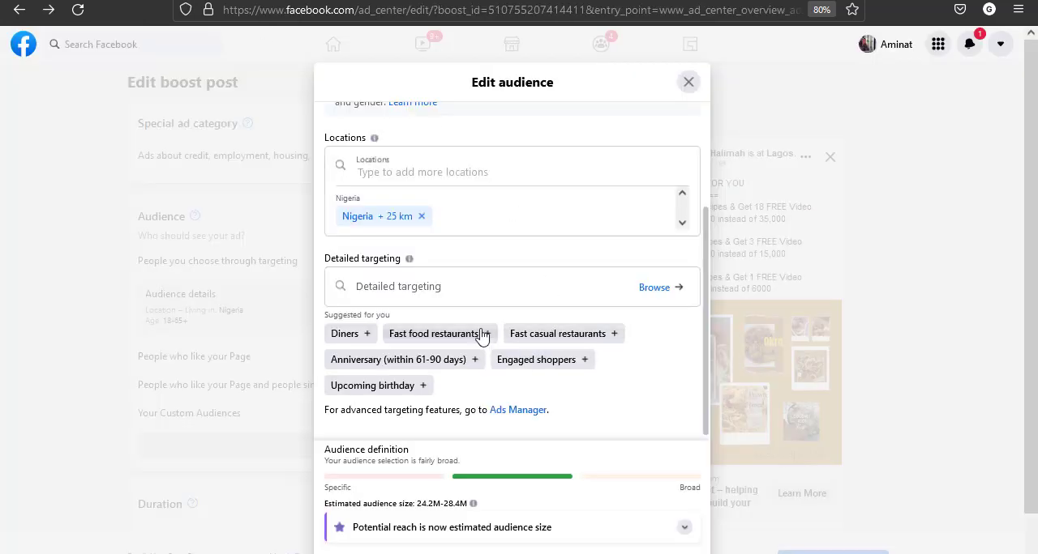
# Add "Fast food restaurants" and "Anniversary (within 61-90 days)" to the boosted post's detailed targeting
pyautogui.click(474, 287)
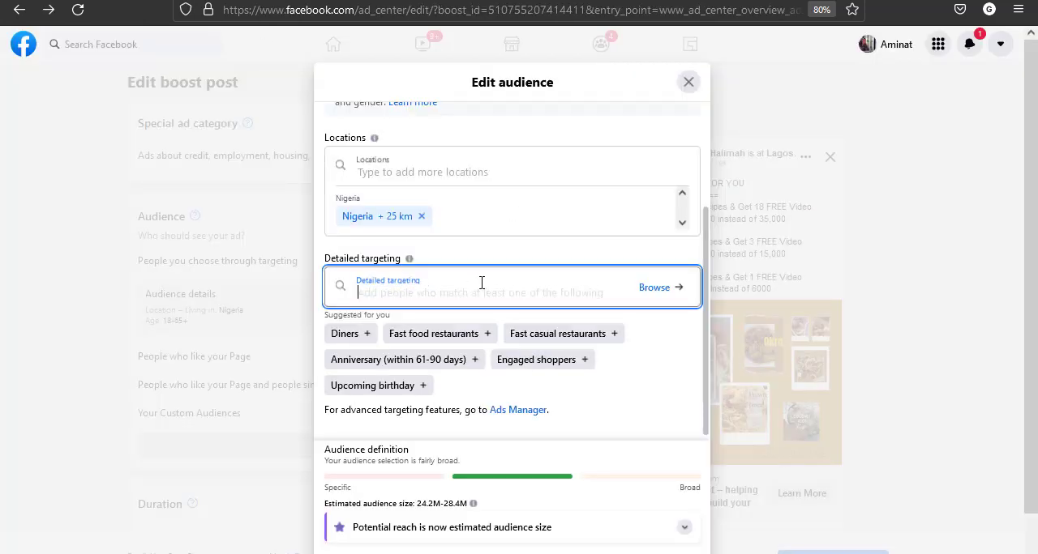
pyautogui.click(424, 337)
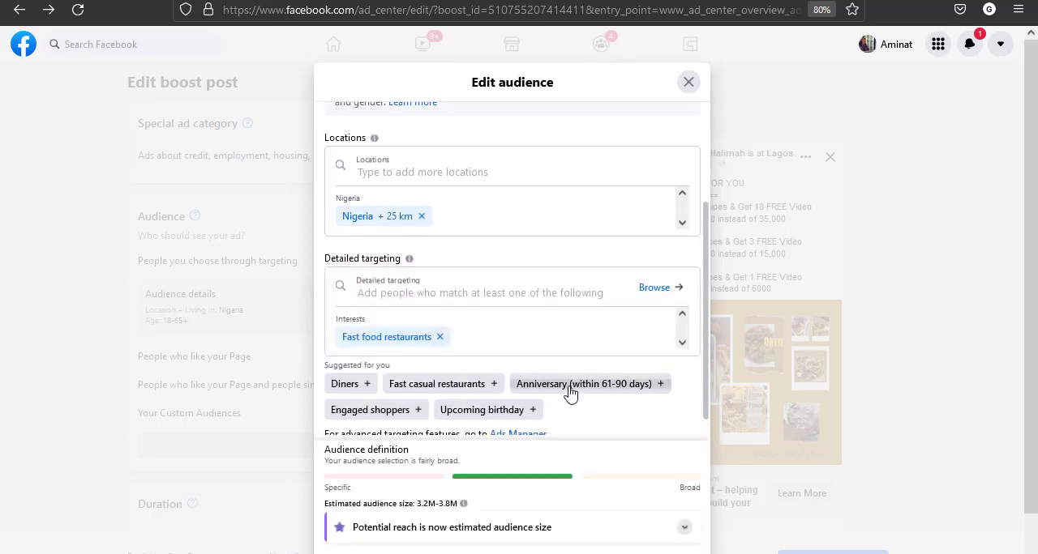
pyautogui.click(570, 386)
pyautogui.scroll(-1, 583, 381)
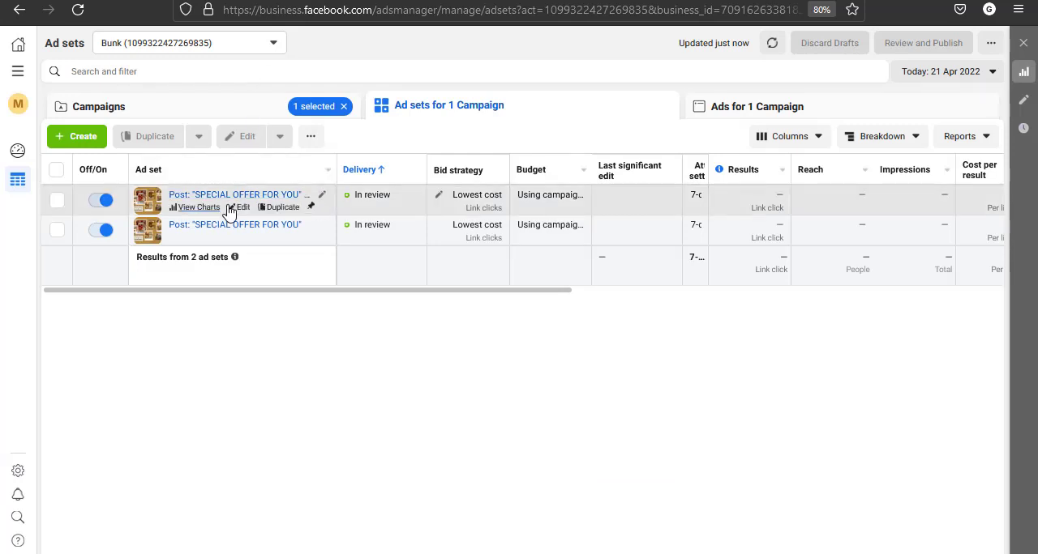
# In Ads Manager, open the duplicated "SPECIAL OFFER FOR YOU" ad set's audience settings for editing and dismiss the broad-audience tip
pyautogui.click(241, 208)
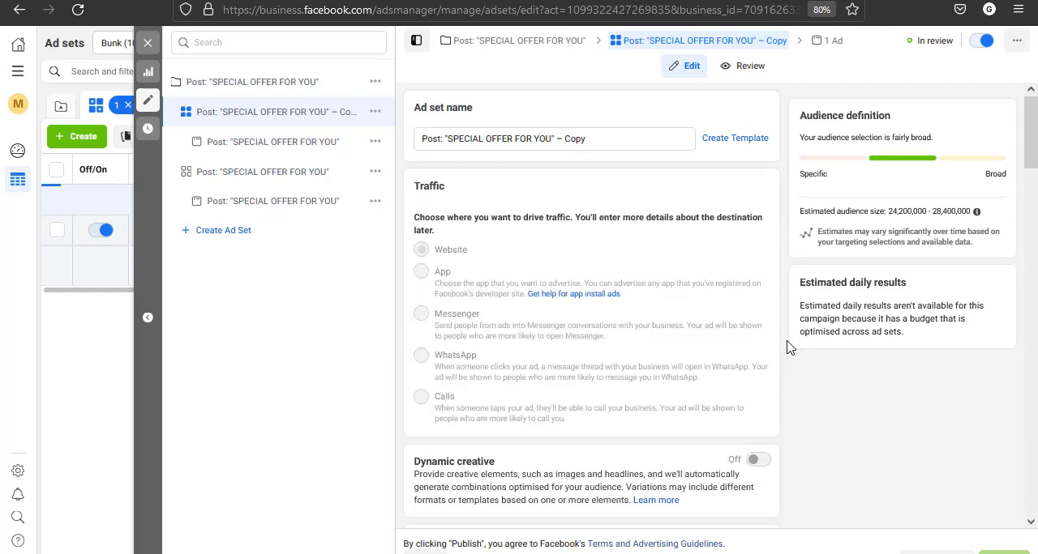
pyautogui.scroll(-6, 790, 347)
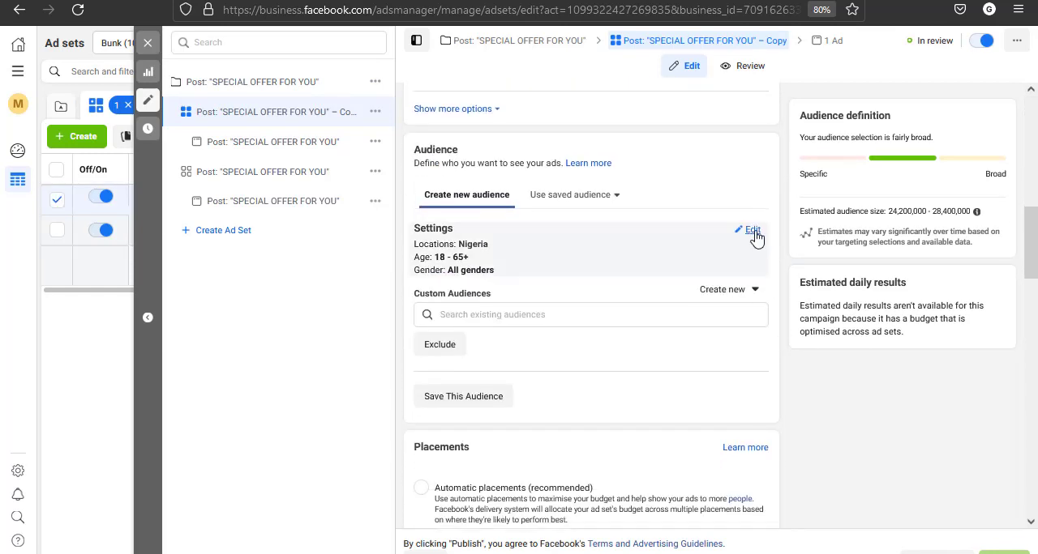
pyautogui.click(752, 231)
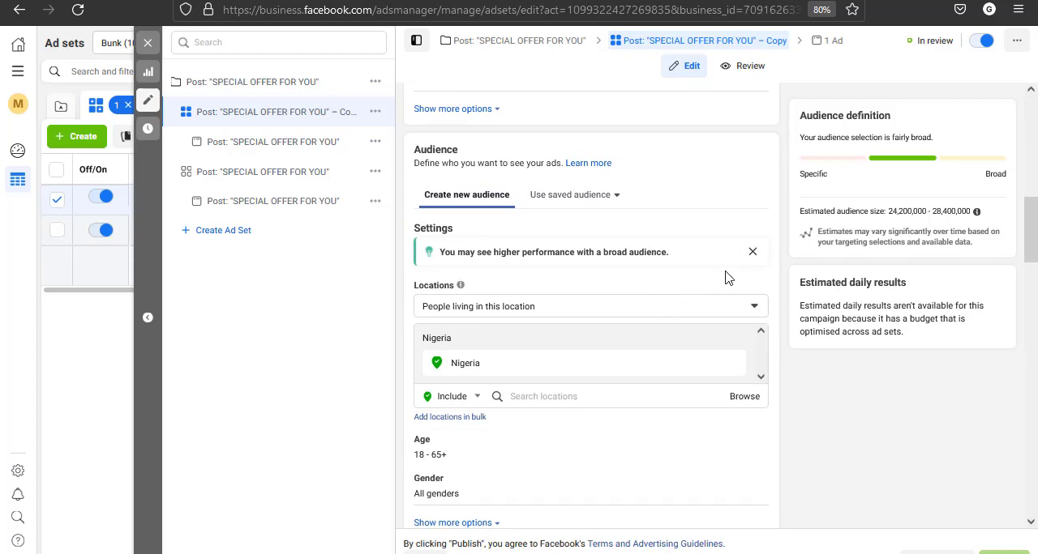
pyautogui.click(752, 252)
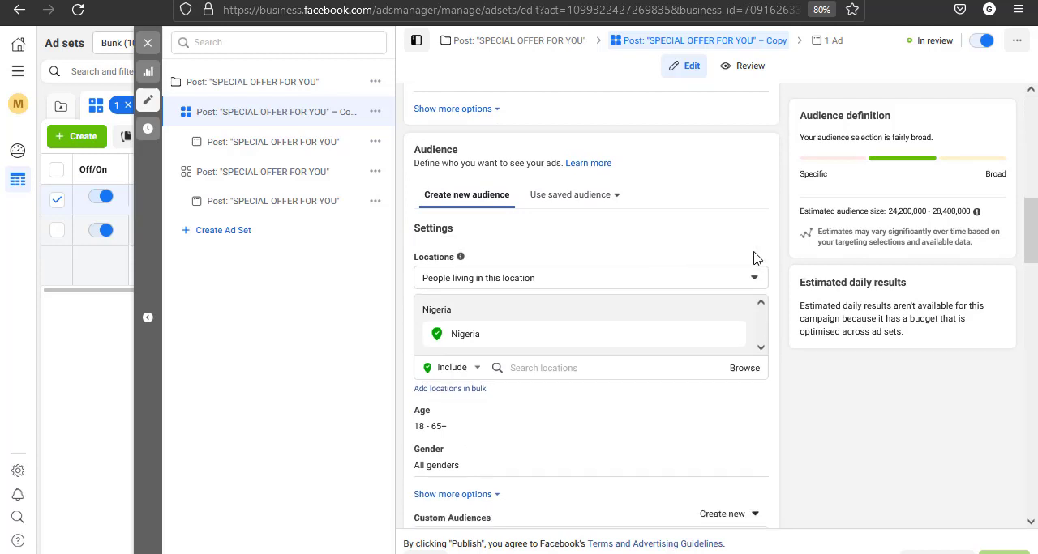
# Set the ad set's audience location to the city Lagos, Lagos State, with a 30 km radius
pyautogui.click(574, 367)
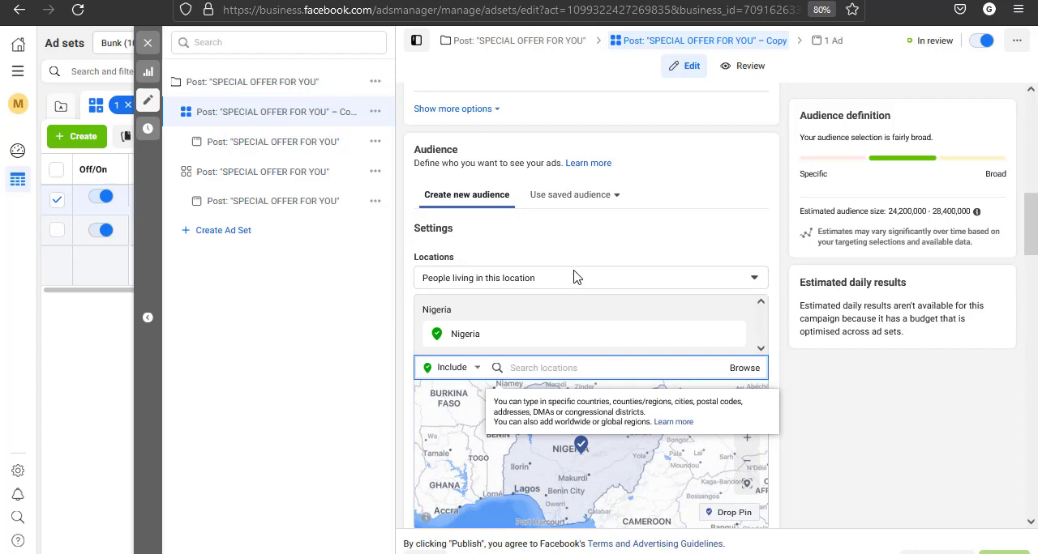
pyautogui.write('Lagos')
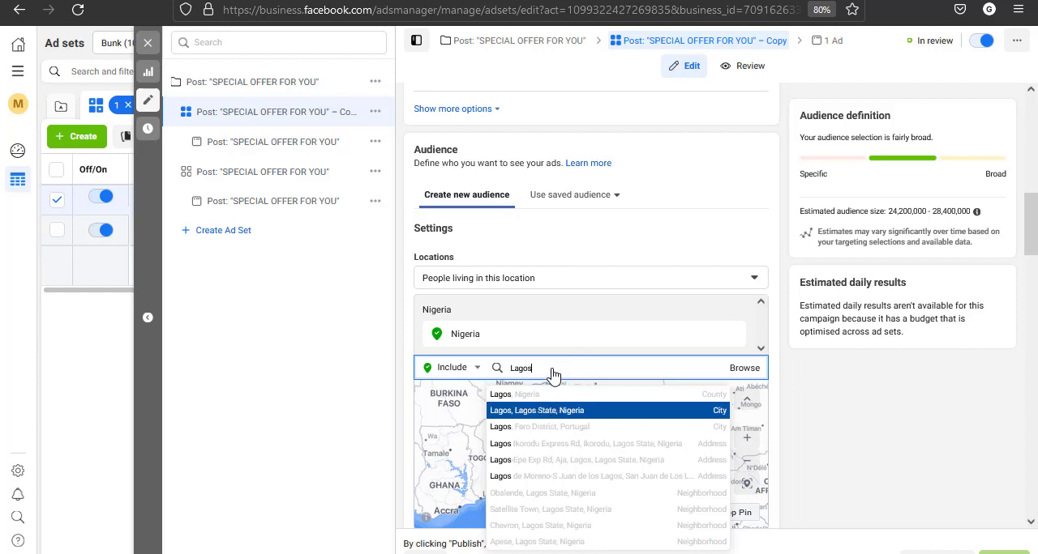
pyautogui.press('Return')
pyautogui.click(588, 336)
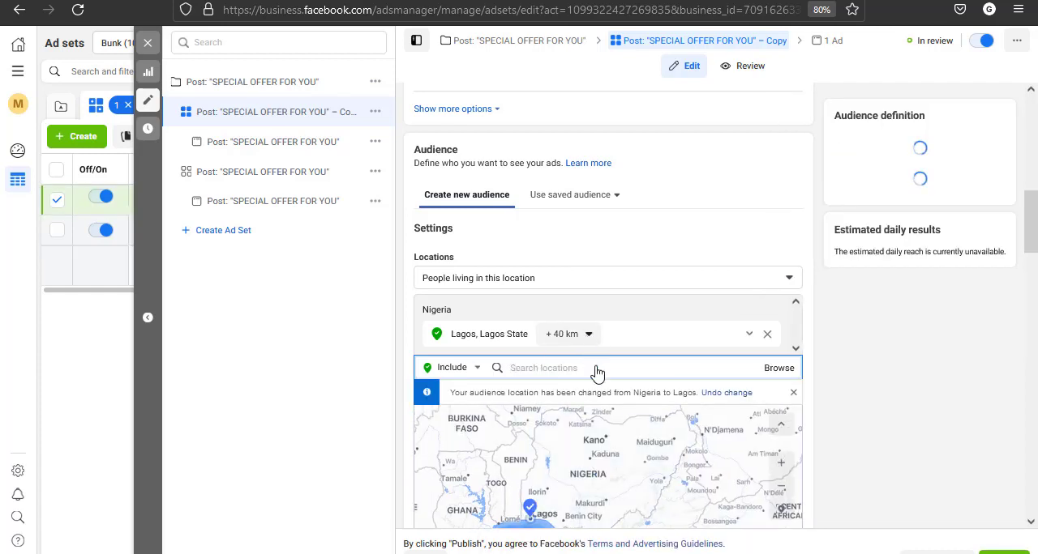
pyautogui.doubleClick(636, 424)
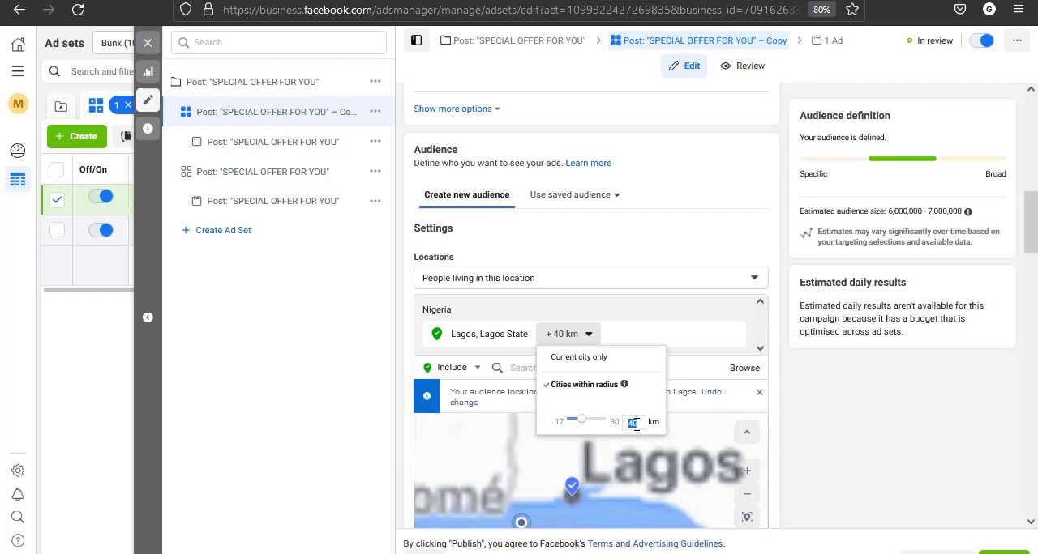
pyautogui.write('30')
pyautogui.click(783, 385)
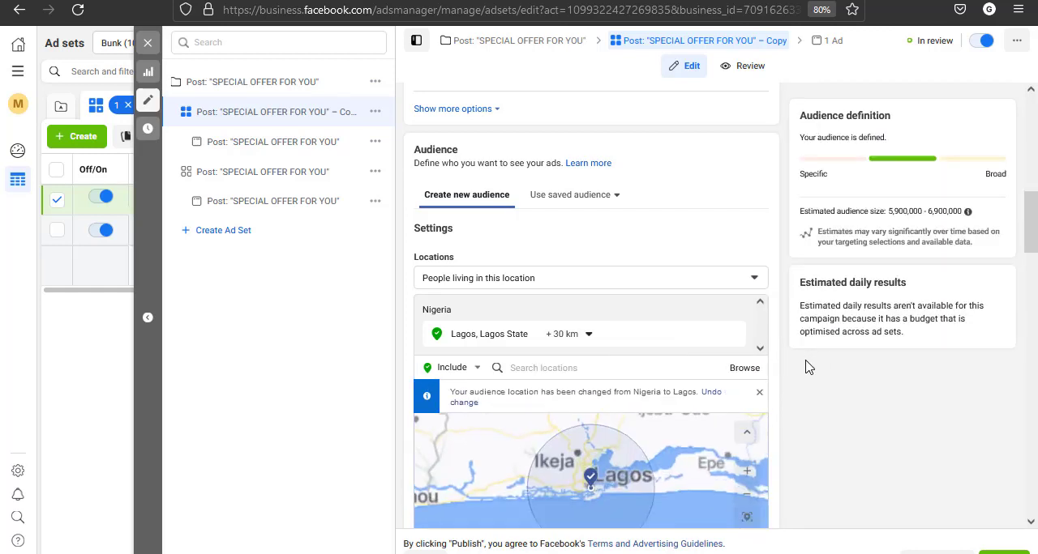
# Expand the copied ad set's additional audience options and open its detailed targeting for editing
pyautogui.scroll(-2, 813, 357)
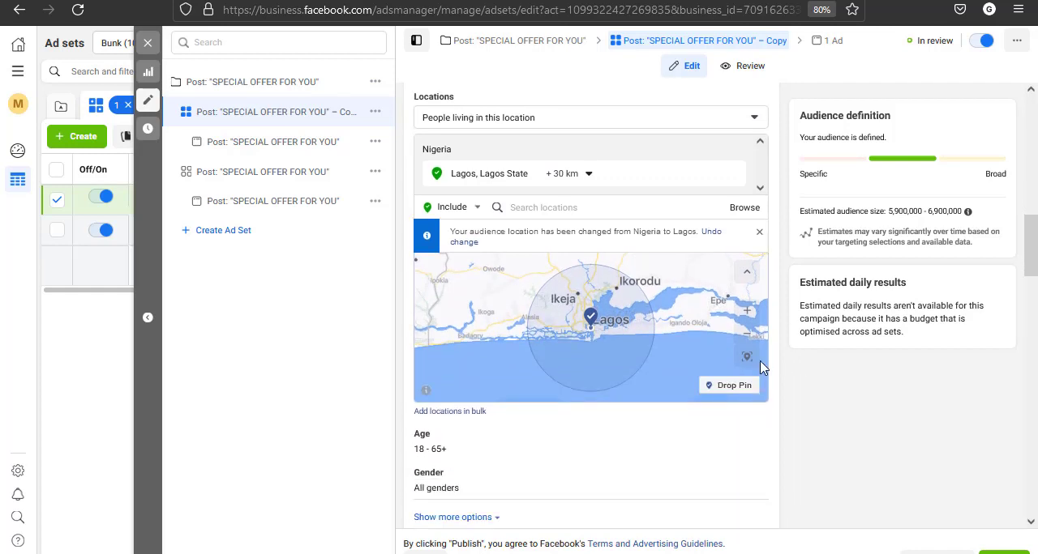
pyautogui.click(745, 311)
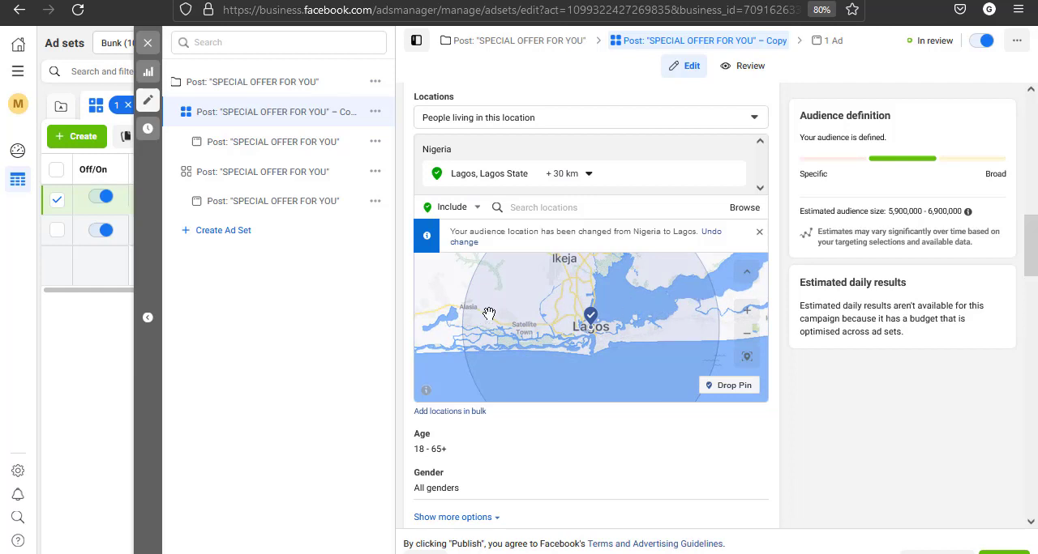
pyautogui.moveTo(449, 300); pyautogui.dragTo(444, 380)
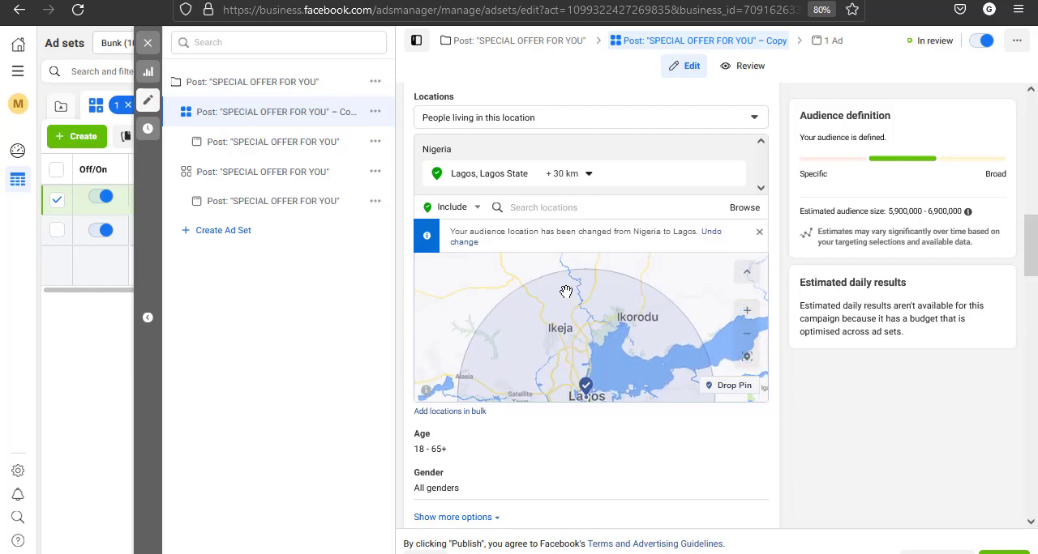
pyautogui.scroll(-2, 589, 467)
pyautogui.scroll(-3, 591, 438)
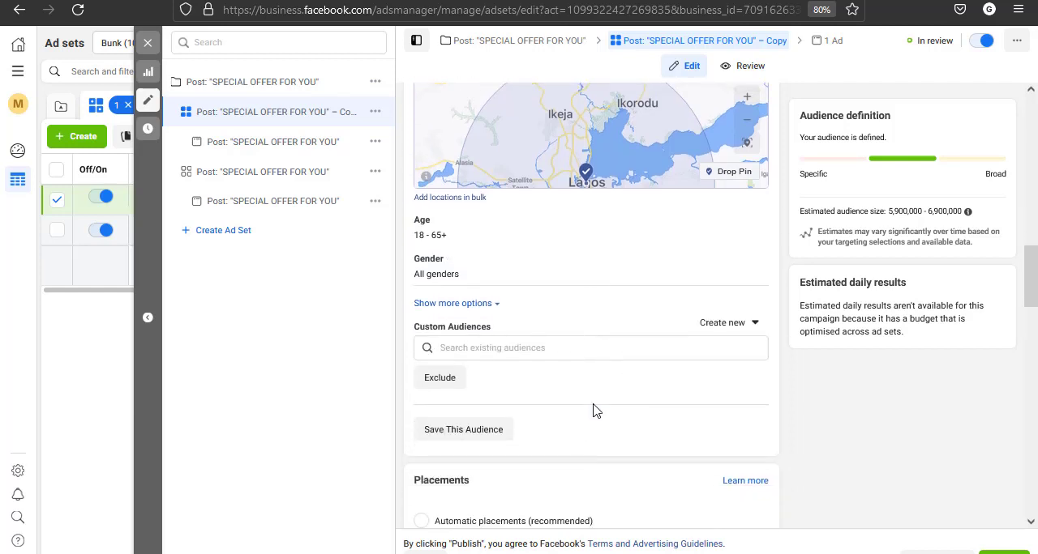
pyautogui.scroll(-5, 475, 311)
pyautogui.scroll(5, 475, 311)
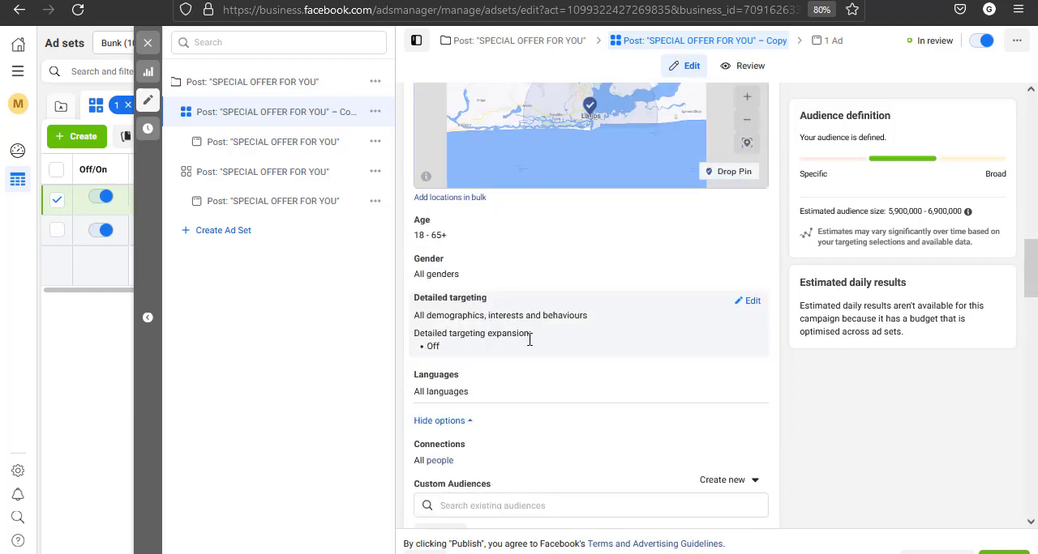
pyautogui.click(752, 305)
pyautogui.scroll(-2, 718, 390)
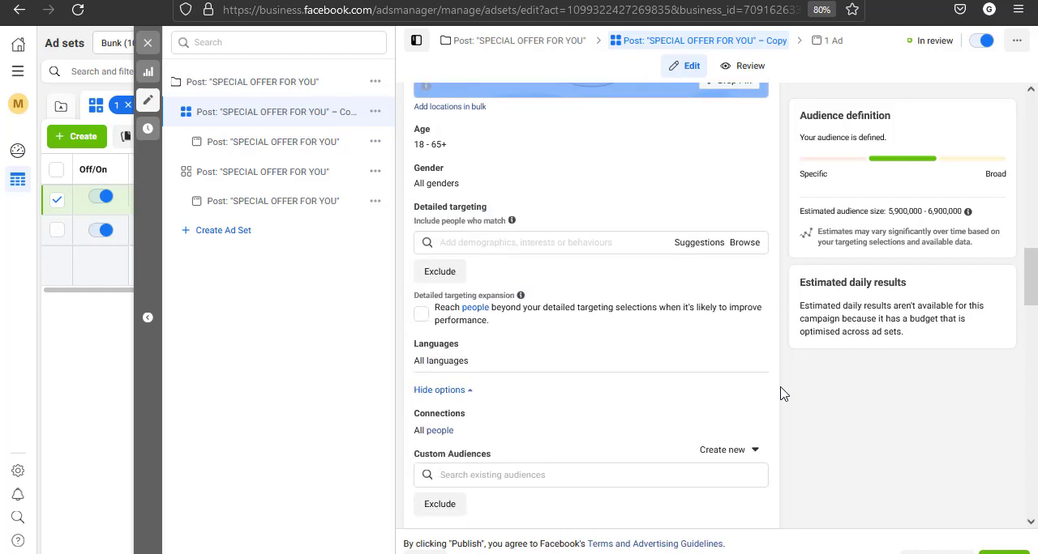
pyautogui.click(519, 226)
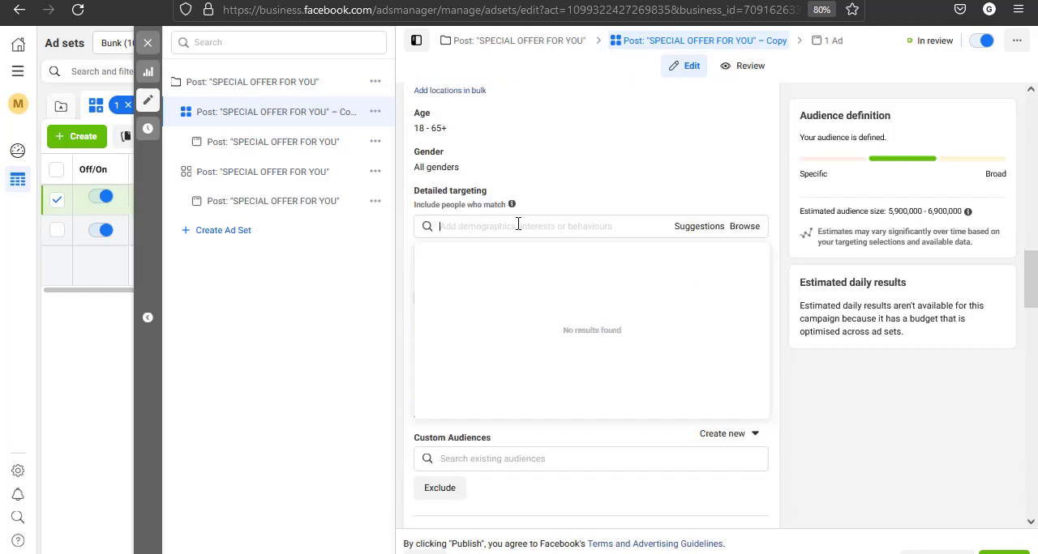
pyautogui.click(766, 206)
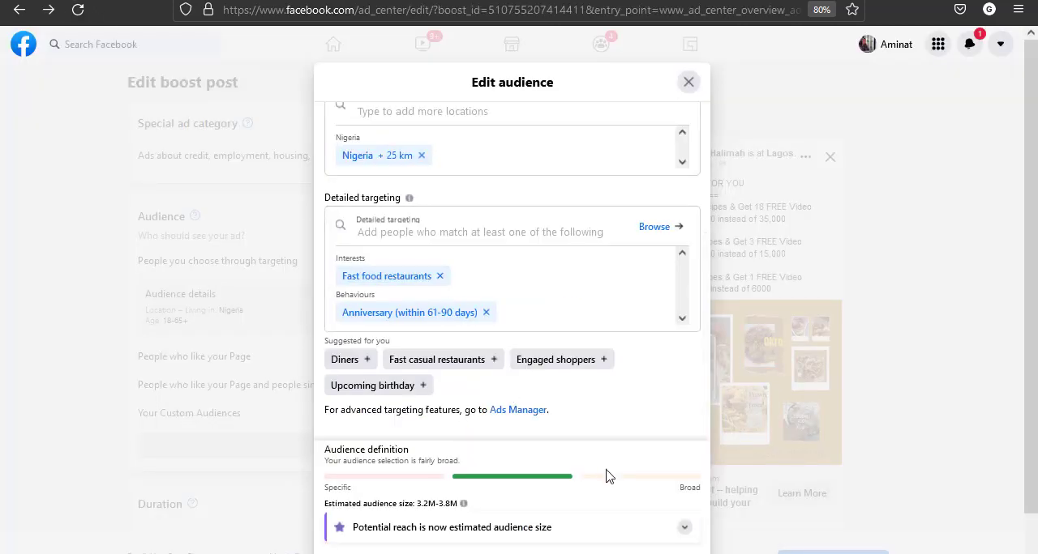
# Add the "Fast food restaurants" interest to the copied ad set's detailed targeting, and add a must-also-match condition to narrow the audience
pyautogui.scroll(-1, 607, 475)
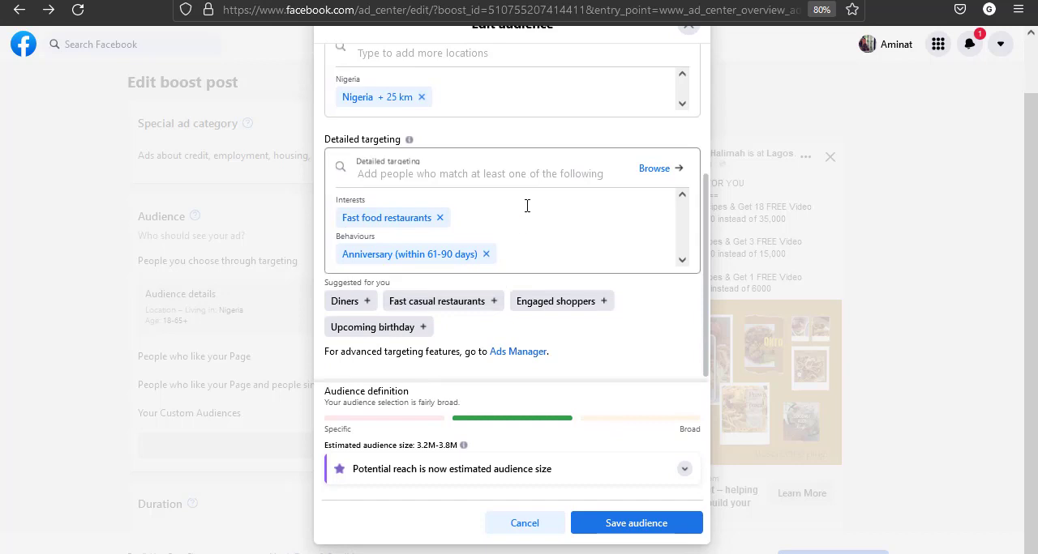
pyautogui.scroll(1, 527, 206)
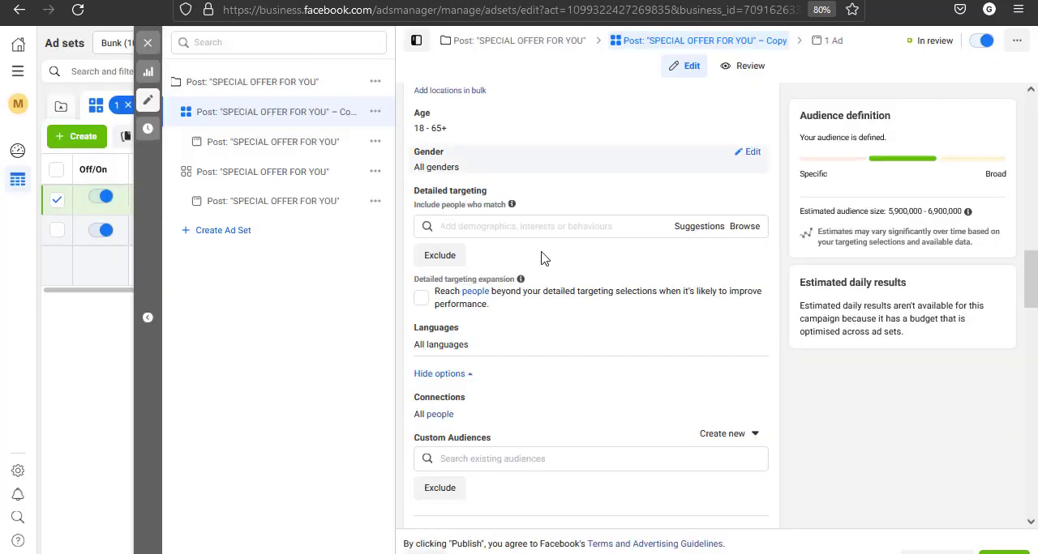
pyautogui.click(536, 224)
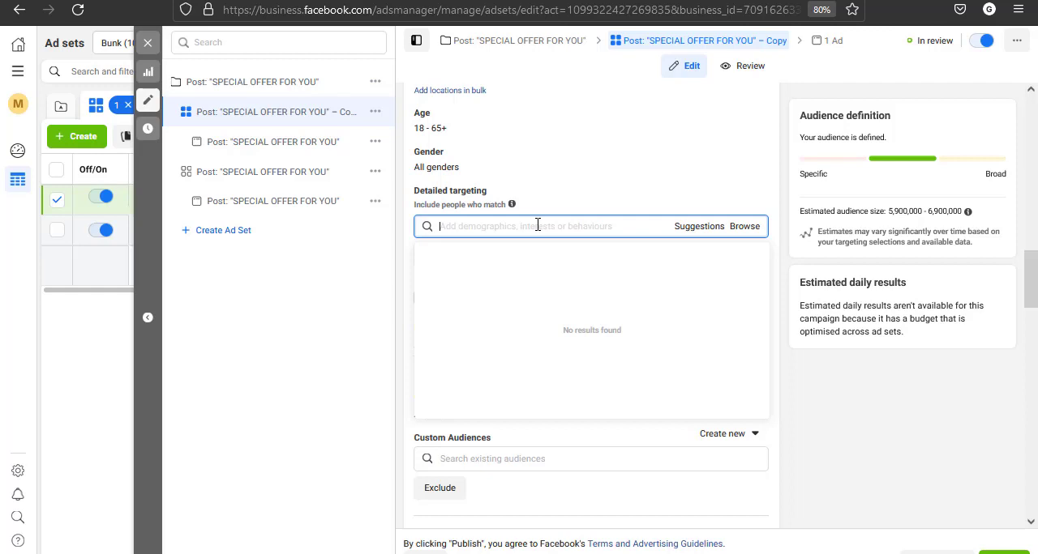
pyautogui.write('food restau')
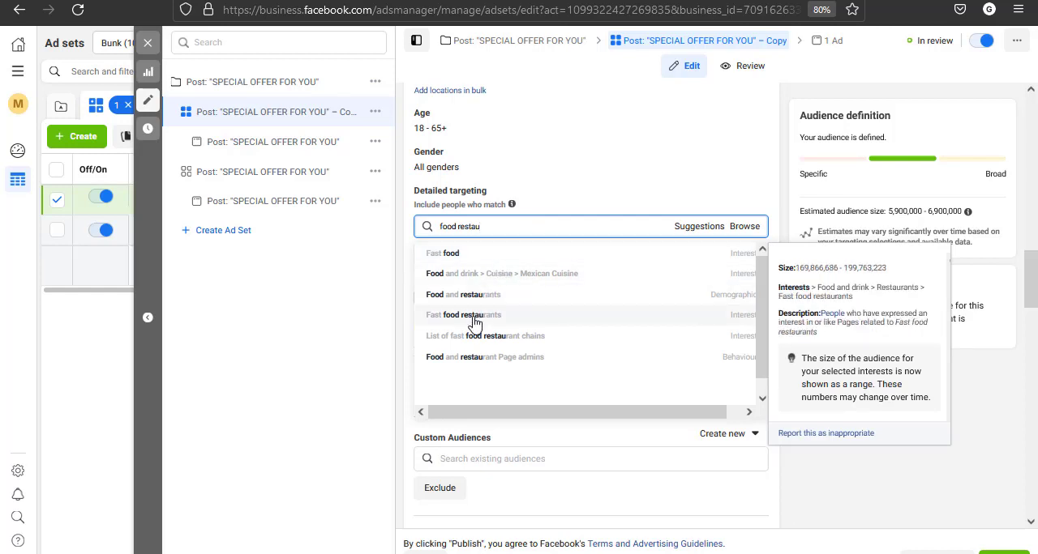
pyautogui.click(475, 318)
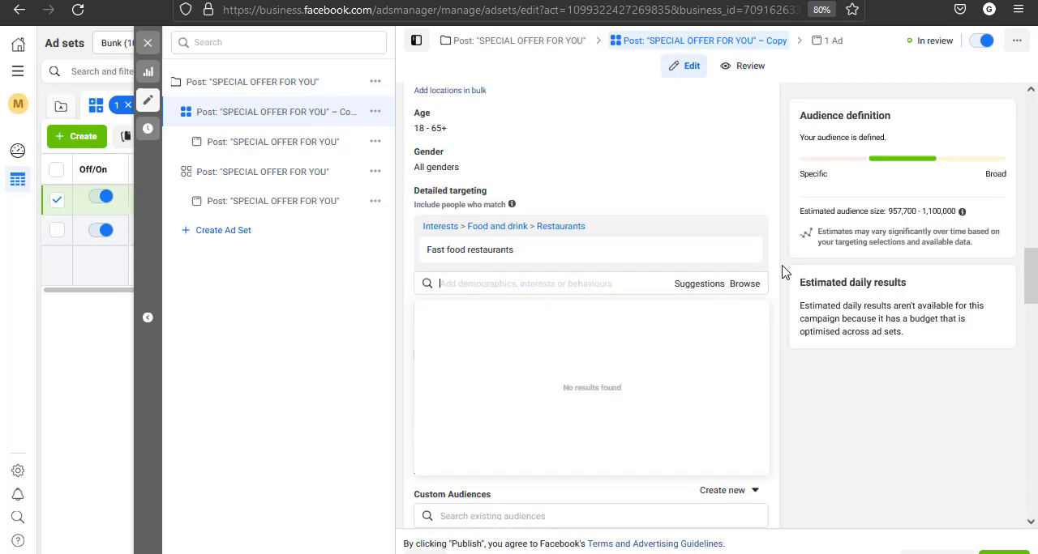
pyautogui.click(776, 270)
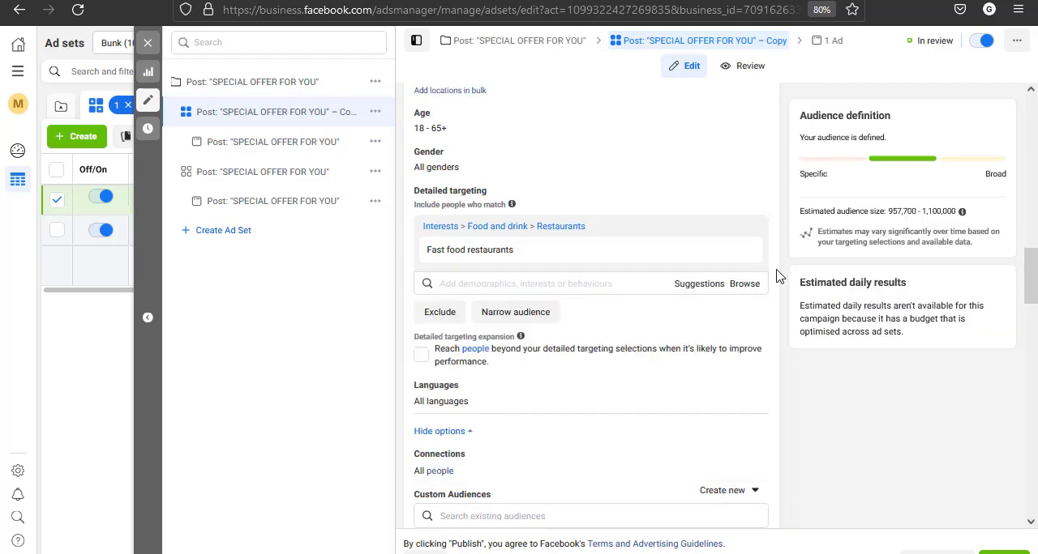
pyautogui.click(523, 316)
pyautogui.click(510, 328)
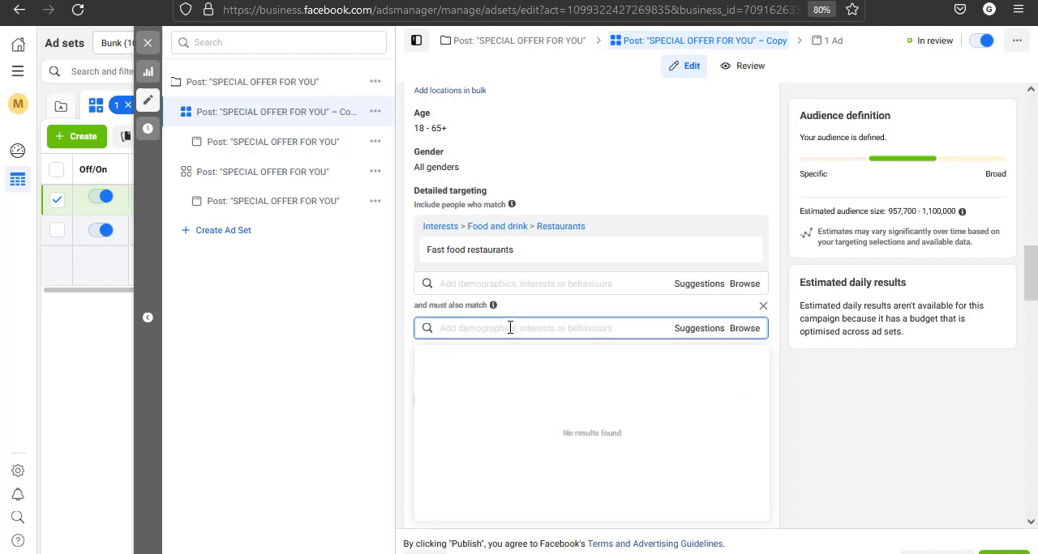
# Try narrowing the ad set's audience with the "Baking" interest as the must-also-match condition, and remove that interest
pyautogui.write('ric')
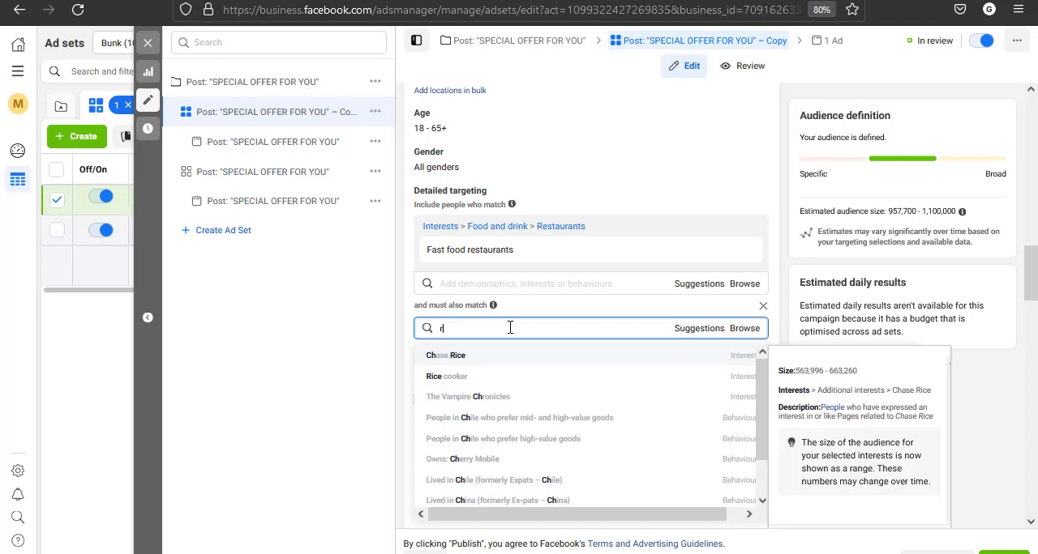
pyautogui.press('BackSpace')
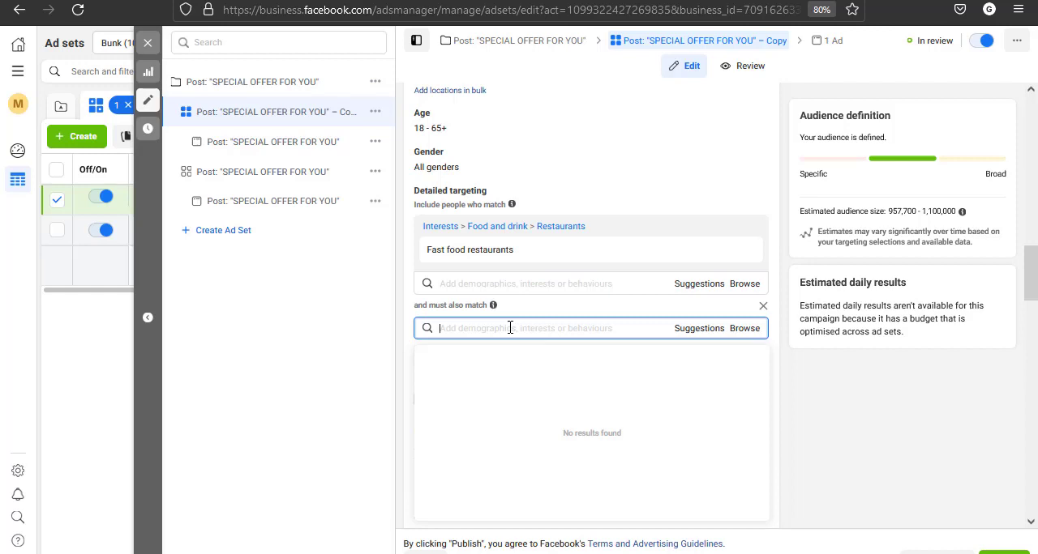
pyautogui.write('mince')
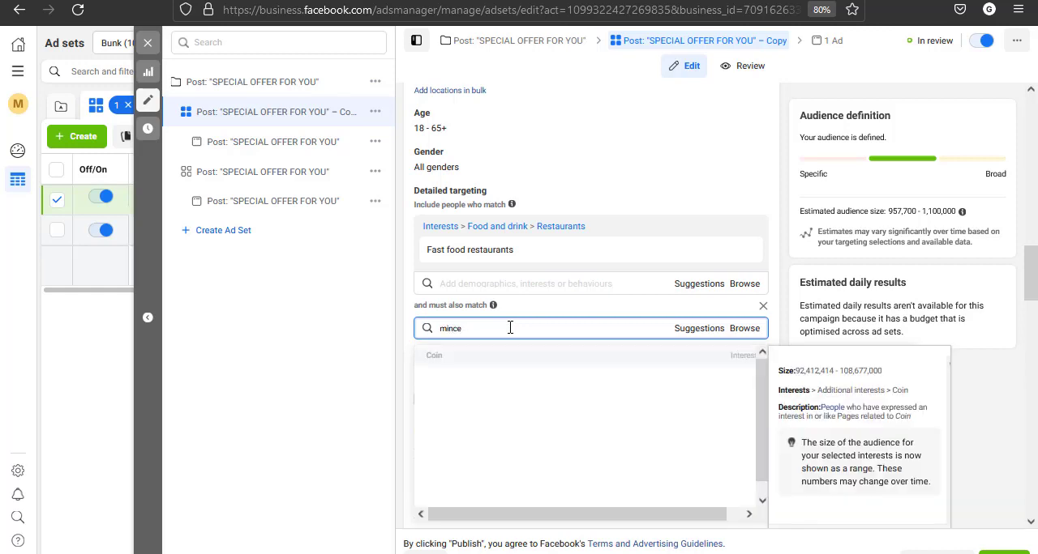
pyautogui.press('BackSpace')
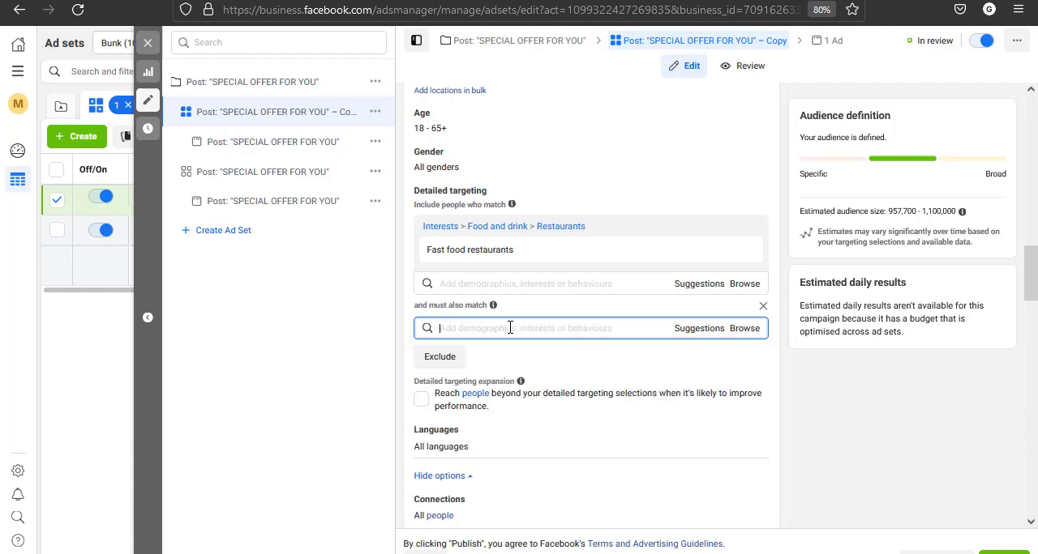
pyautogui.write('pie')
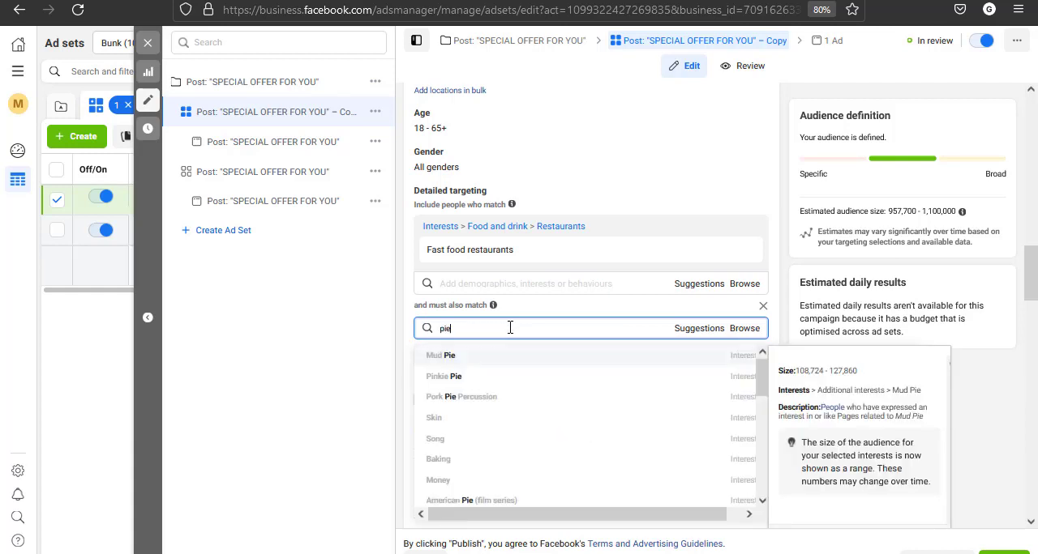
pyautogui.click(454, 461)
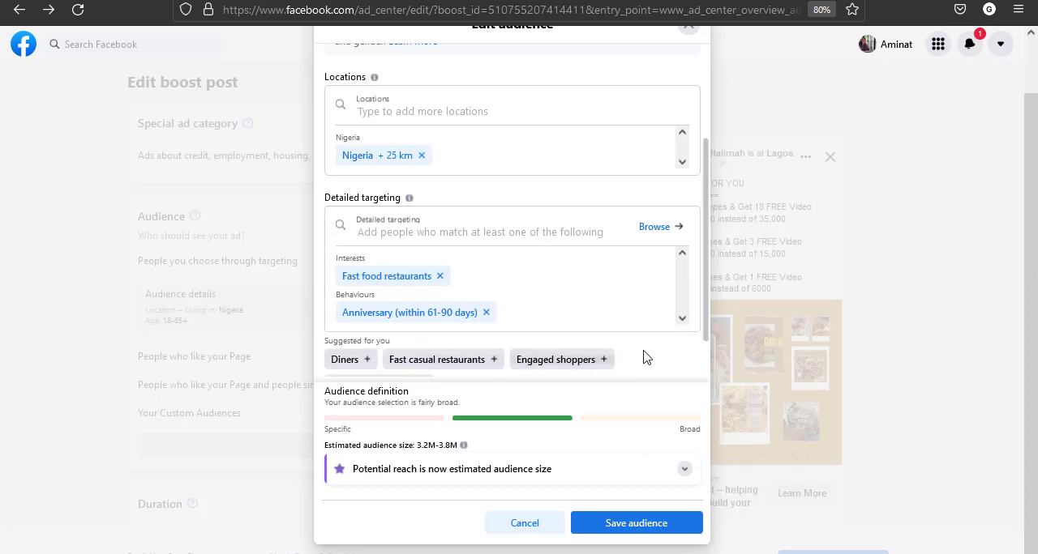
pyautogui.scroll(-2, 648, 356)
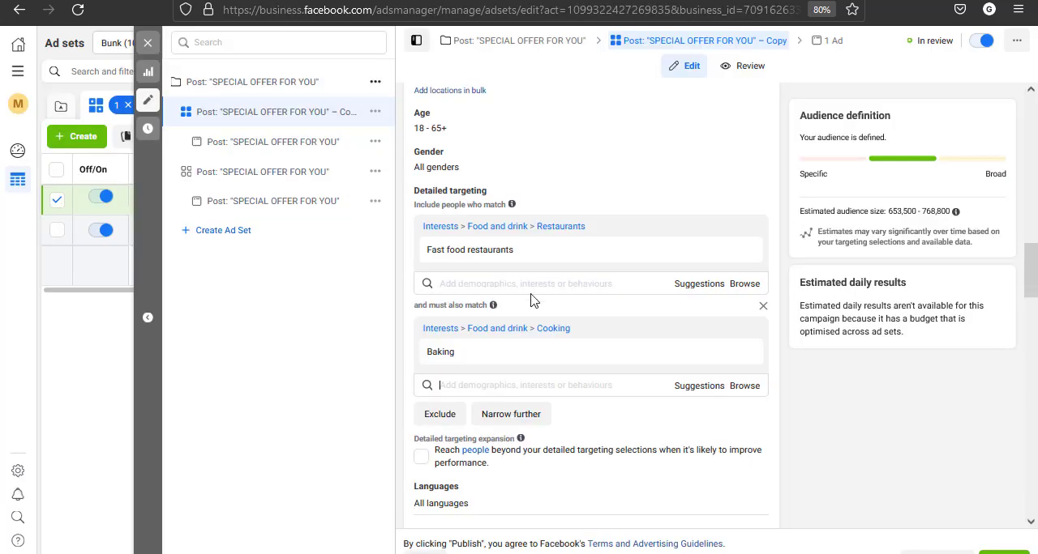
pyautogui.click(743, 355)
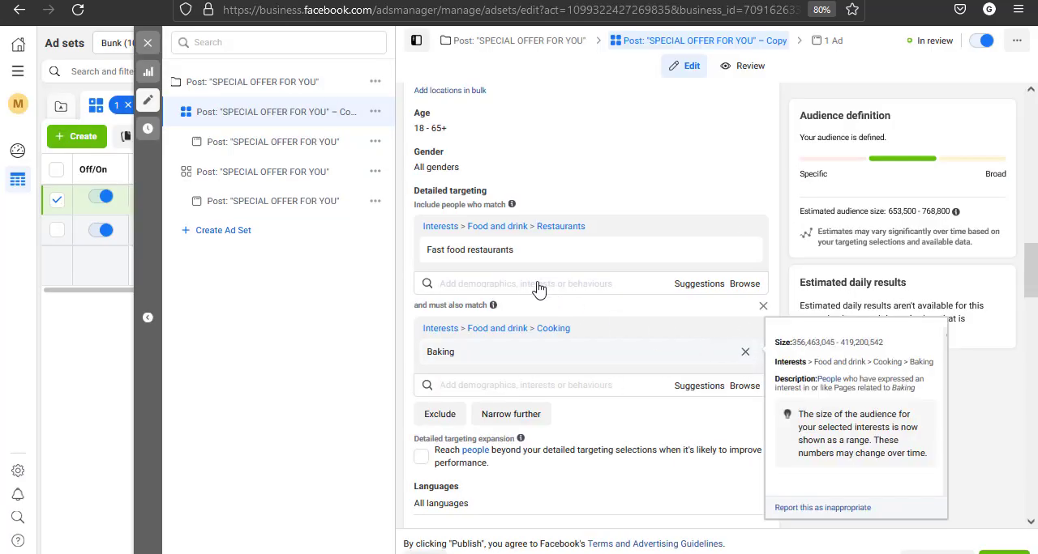
# Set the "Engaged shoppers" purchase behaviour as the must-also-match condition in the ad set's detailed targeting
pyautogui.click(526, 329)
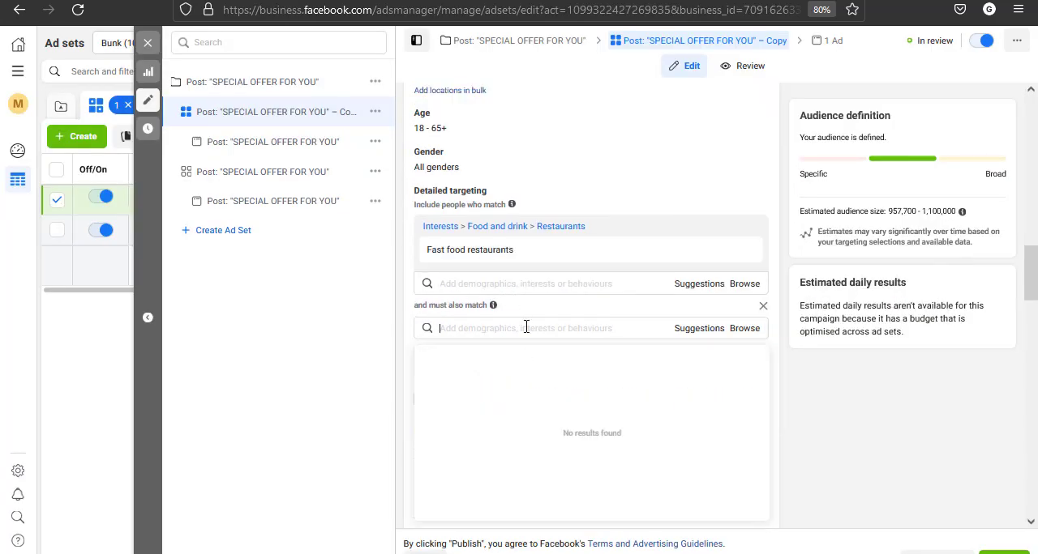
pyautogui.write('en')
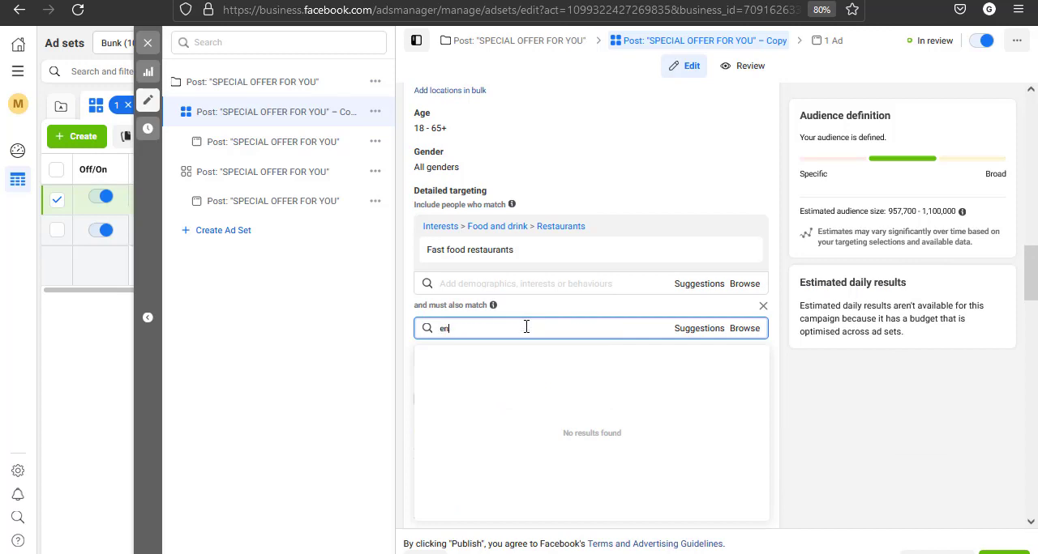
pyautogui.write('ga')
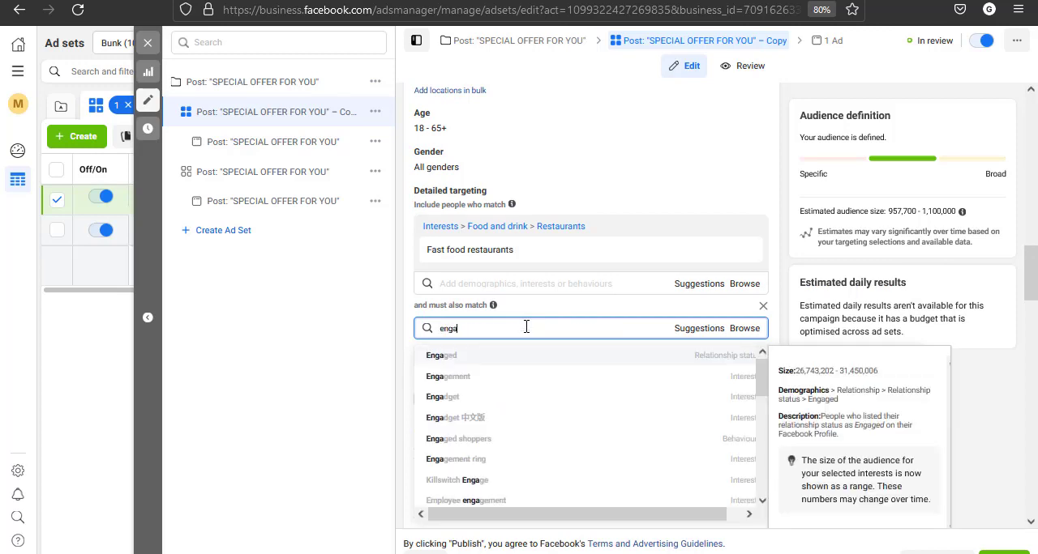
pyautogui.write('ged')
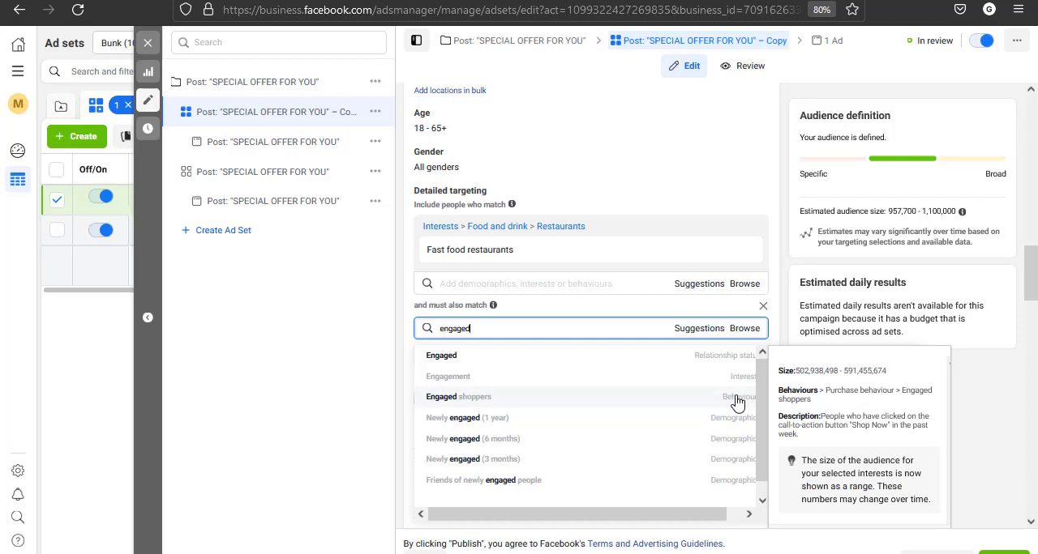
pyautogui.click(476, 401)
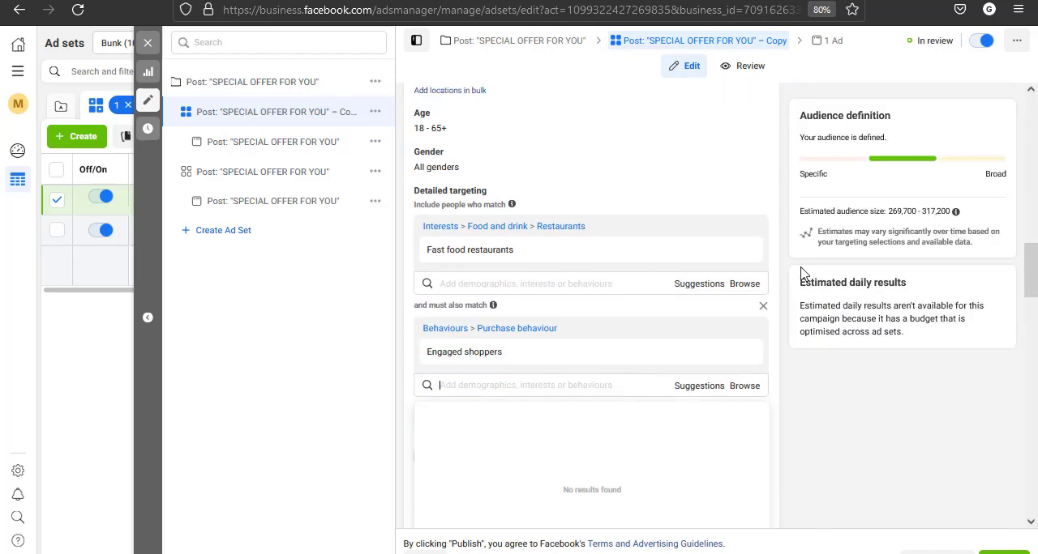
pyautogui.click(783, 281)
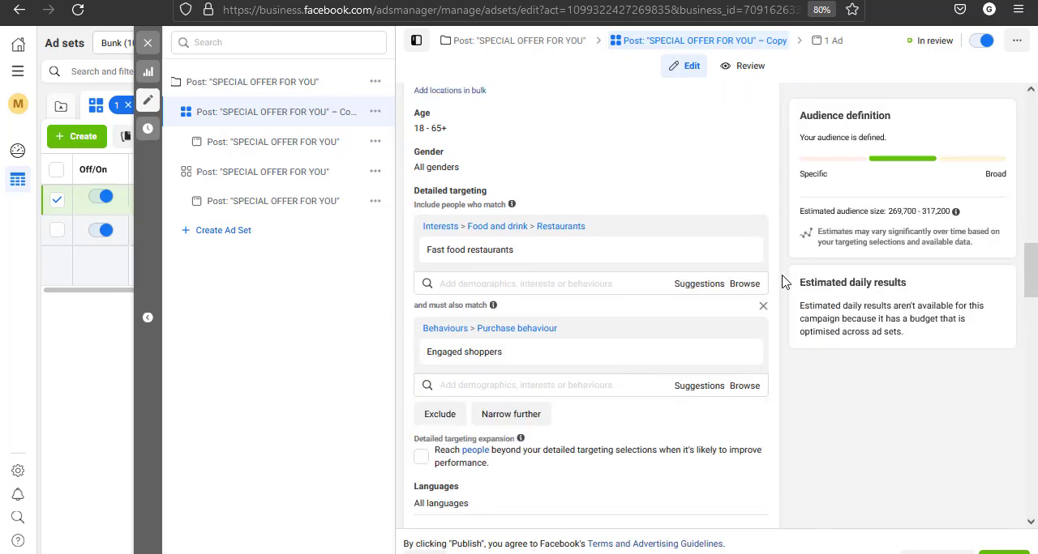
# In the boosted post's audience settings, add the suggested "Engaged shoppers" behaviour to the detailed targeting
pyautogui.moveTo(462, 262)
pyautogui.moveTo(440, 362)
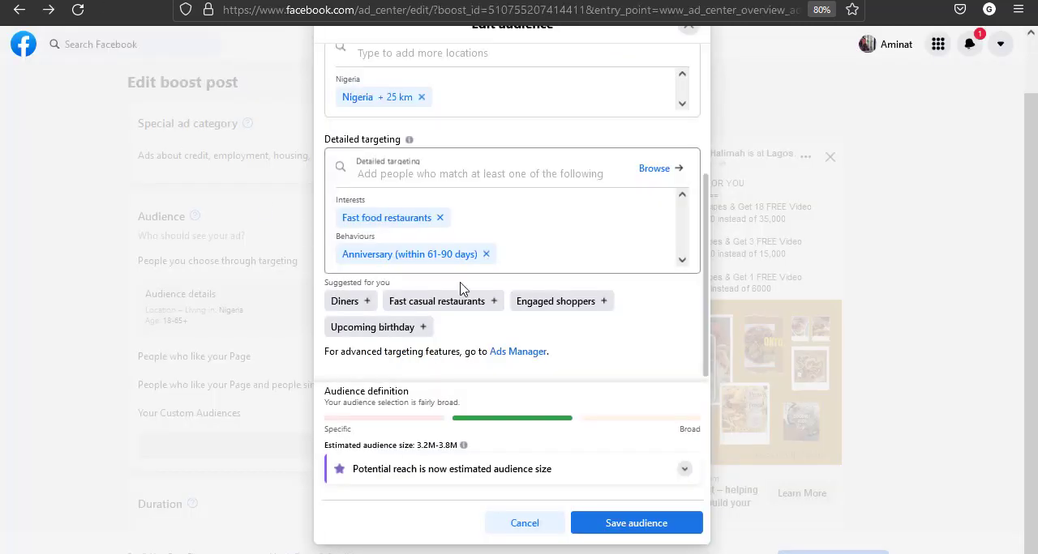
pyautogui.click(548, 306)
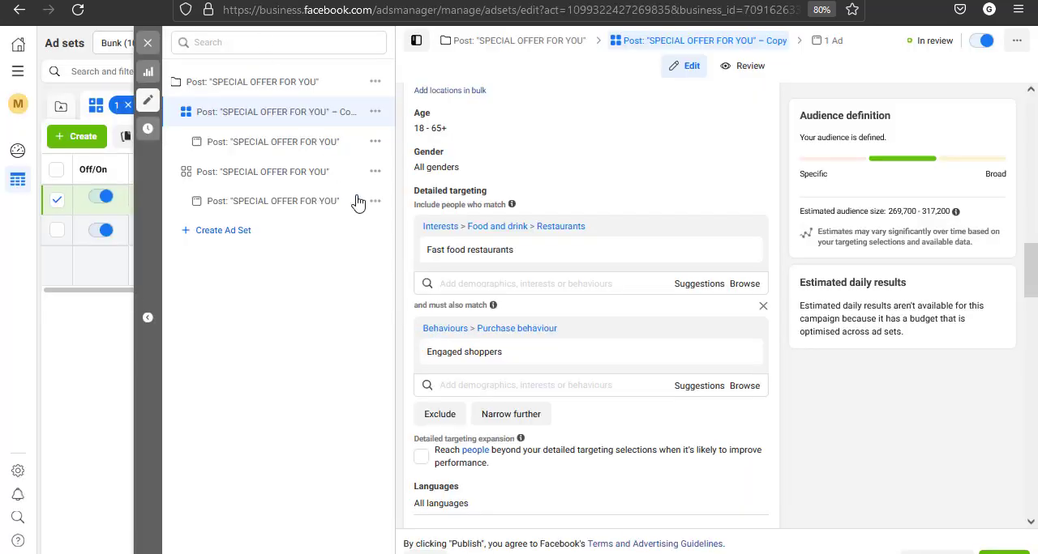
# Back in Ads Manager, review how the copied ad set's narrowed targeting is defined, along with its custom audience and placement settings
pyautogui.moveTo(496, 306)
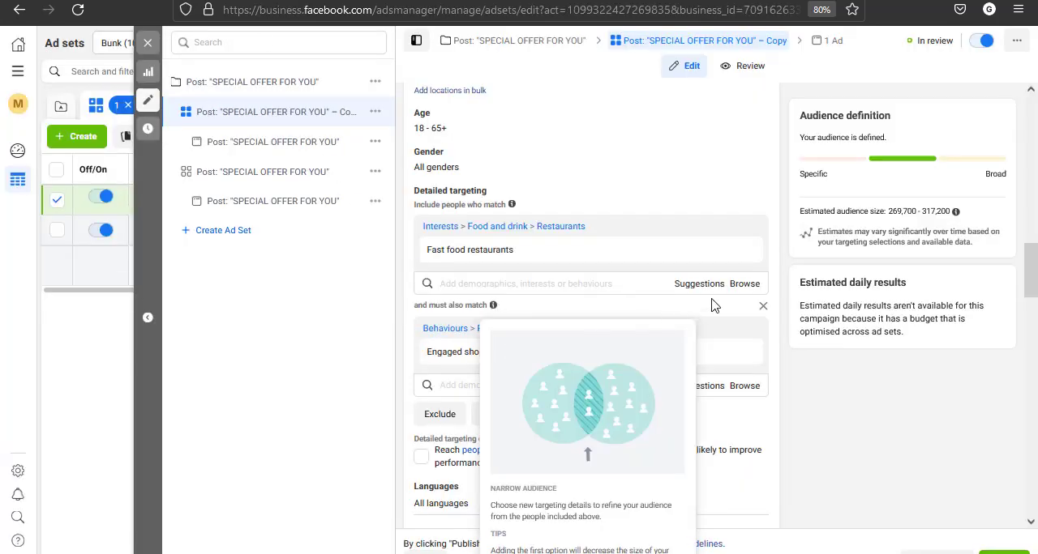
pyautogui.moveTo(497, 252)
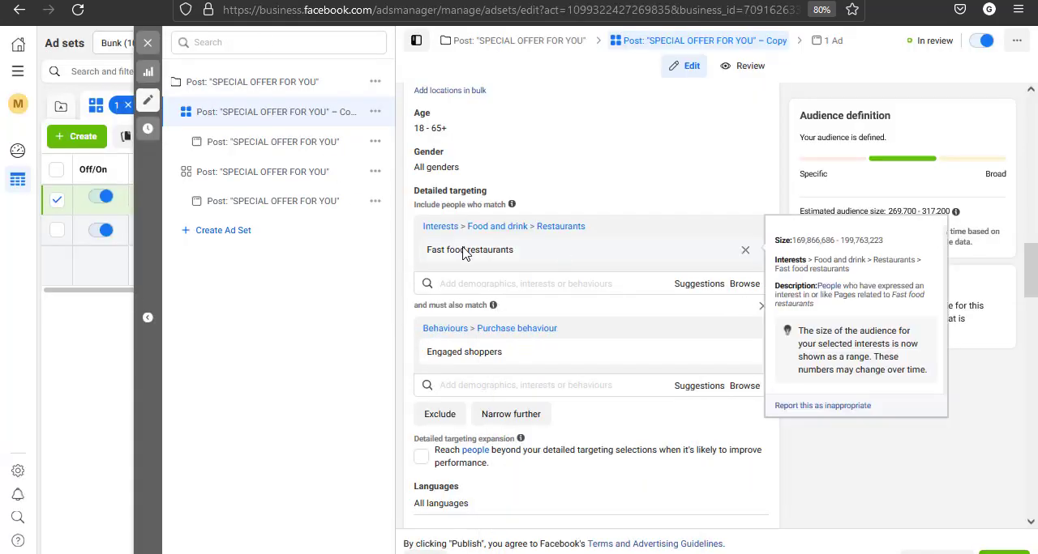
pyautogui.moveTo(442, 369)
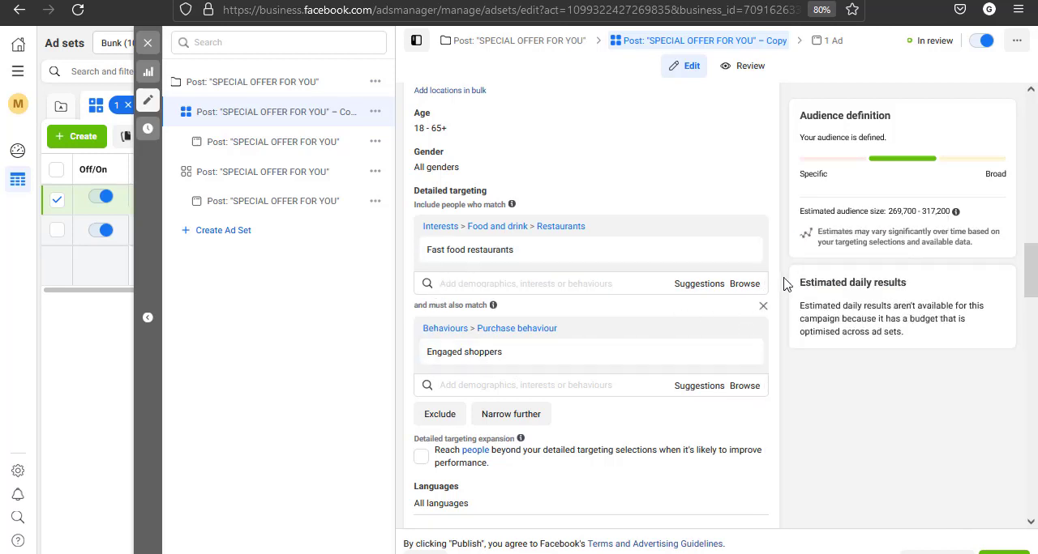
pyautogui.scroll(-3, 783, 294)
pyautogui.scroll(-3, 784, 293)
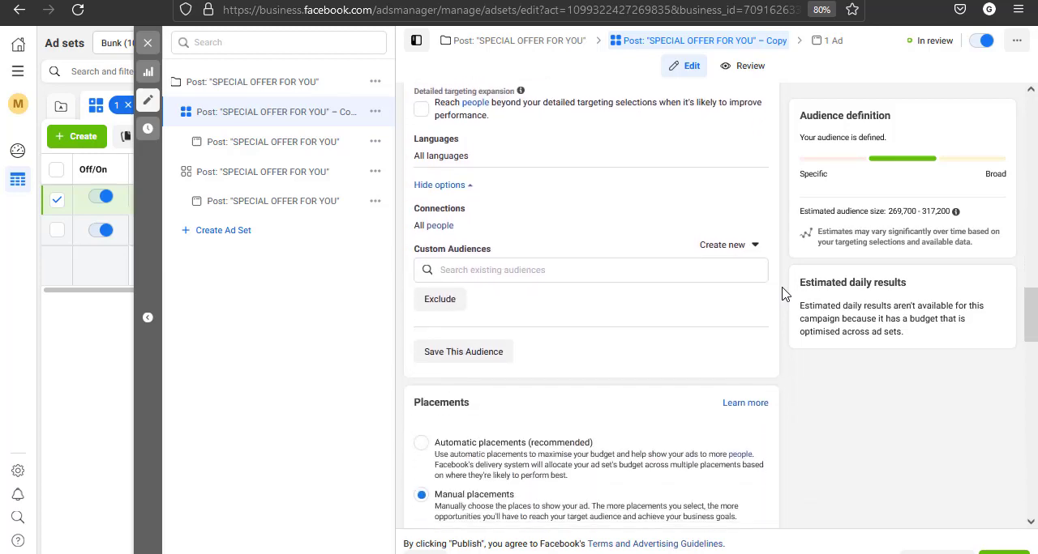
# Check the audience summary offered for saving the copied ad set's audience and close it without saving
pyautogui.click(464, 327)
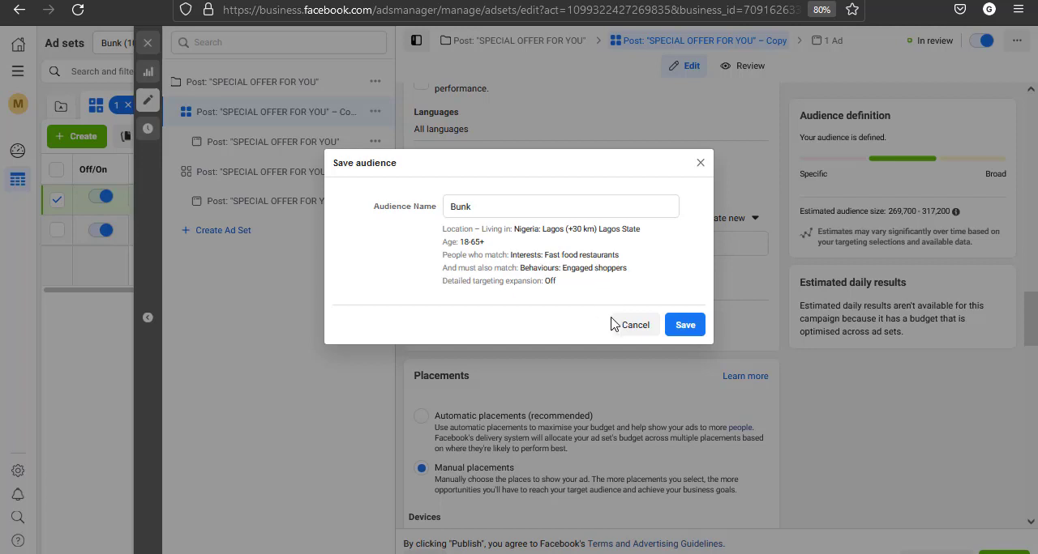
pyautogui.click(635, 327)
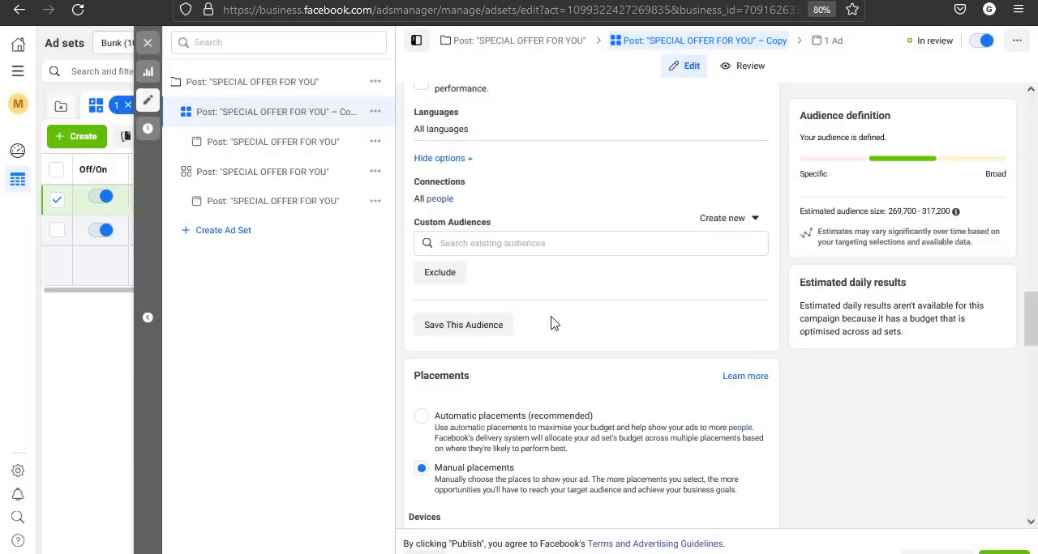
# Remove "Engaged shoppers" from the must-also-match condition and add that behaviour to the included people alongside "Fast food restaurants"
pyautogui.scroll(4, 551, 323)
pyautogui.moveTo(718, 285)
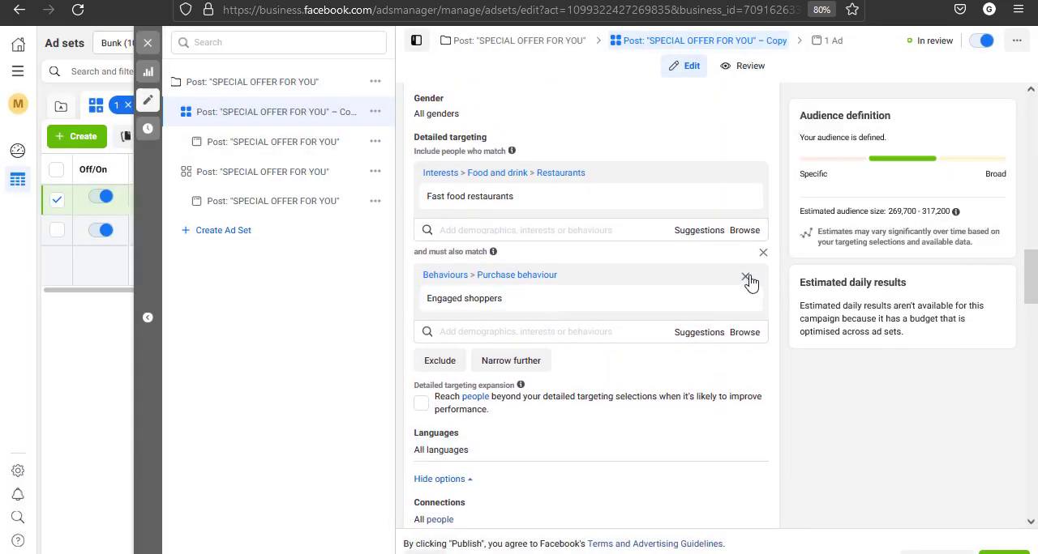
pyautogui.click(745, 280)
pyautogui.click(525, 231)
pyautogui.write('sh')
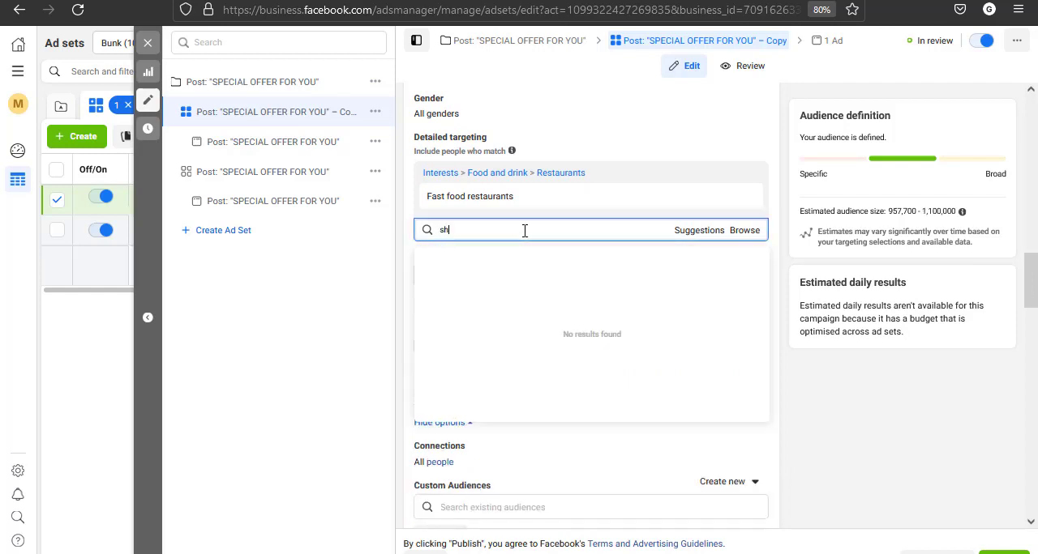
pyautogui.write('opper')
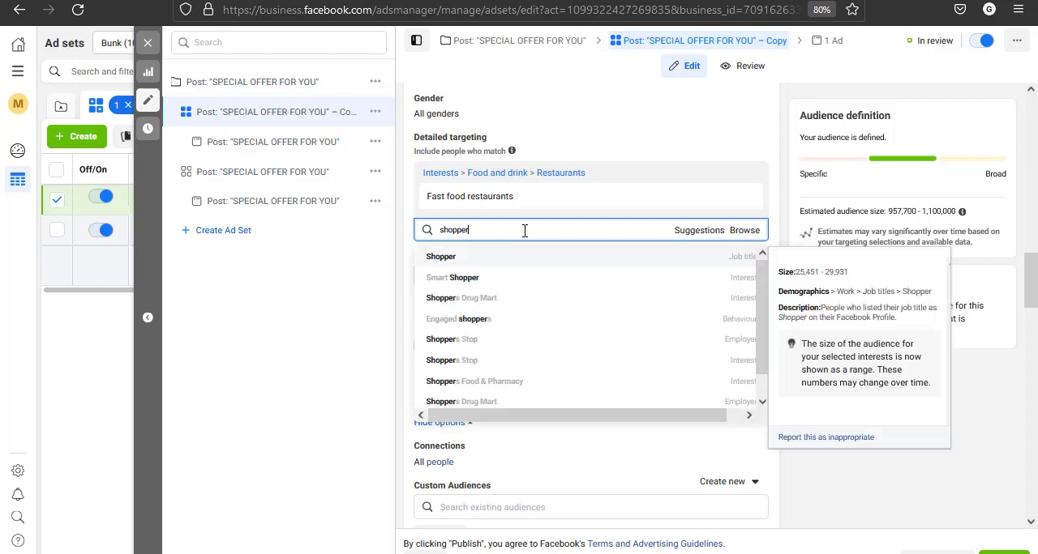
pyautogui.click(479, 323)
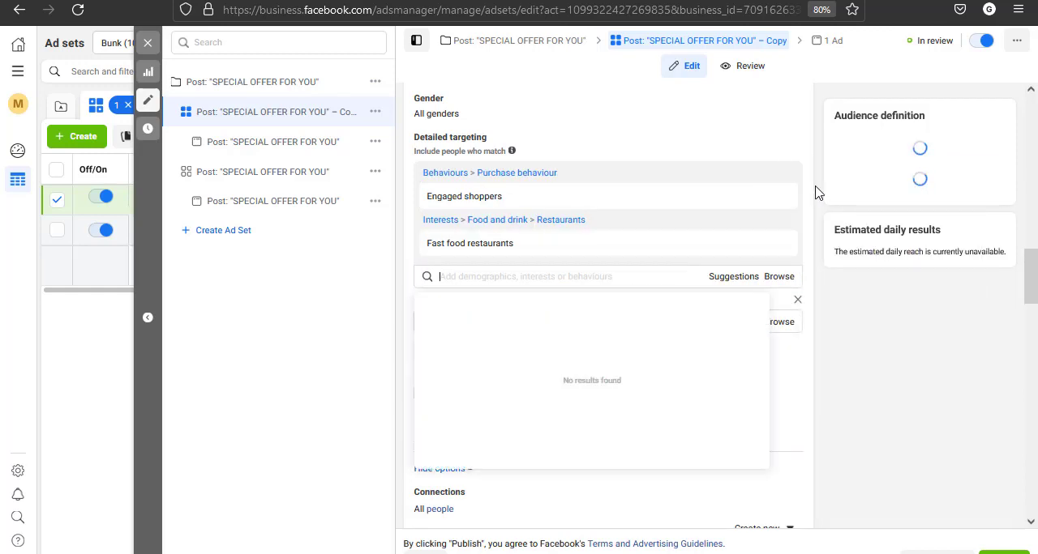
# Review how the save-audience summary and detailed targeting combine the interest and behaviour in one group, without saving the audience
pyautogui.scroll(-3, 817, 192)
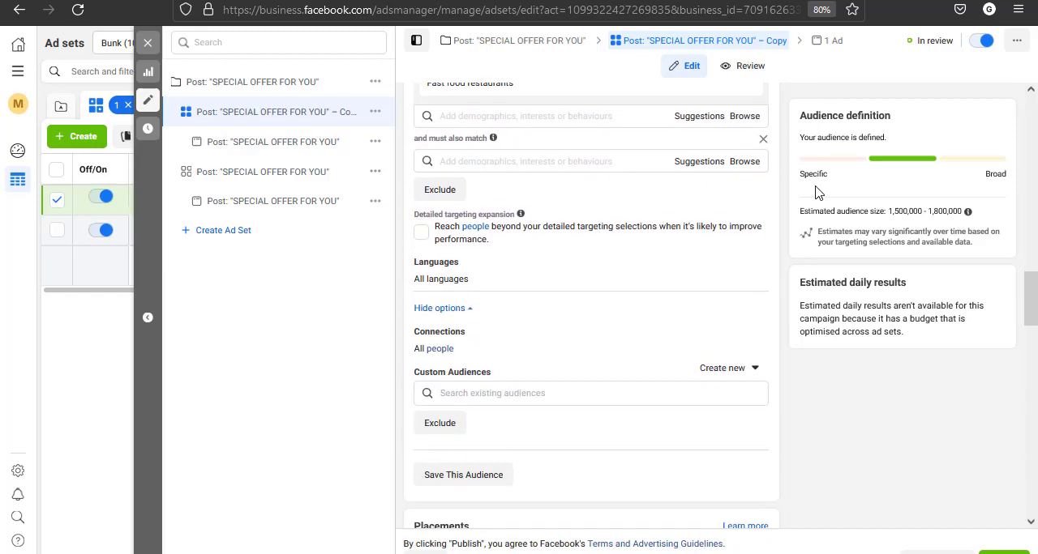
pyautogui.click(456, 477)
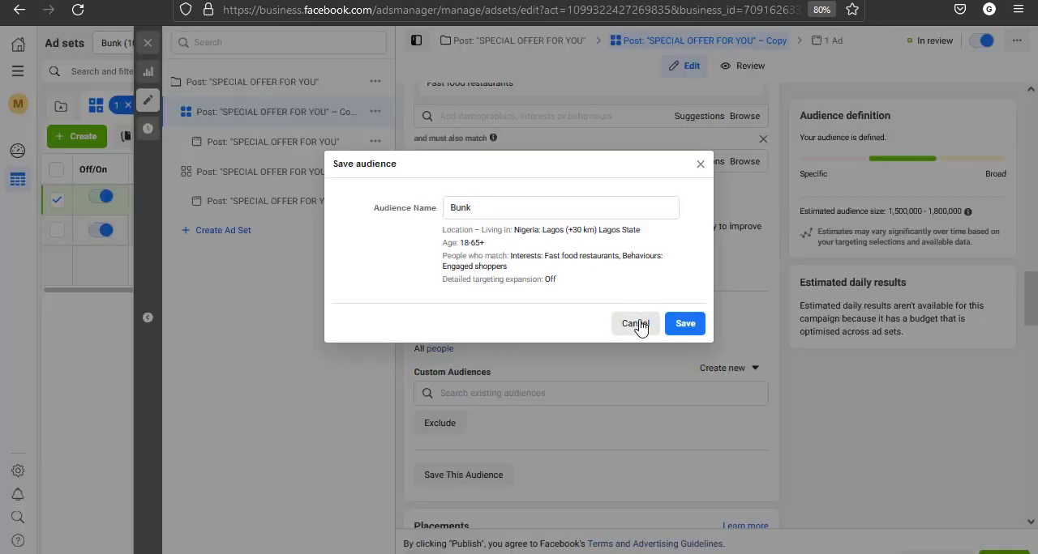
pyautogui.click(638, 326)
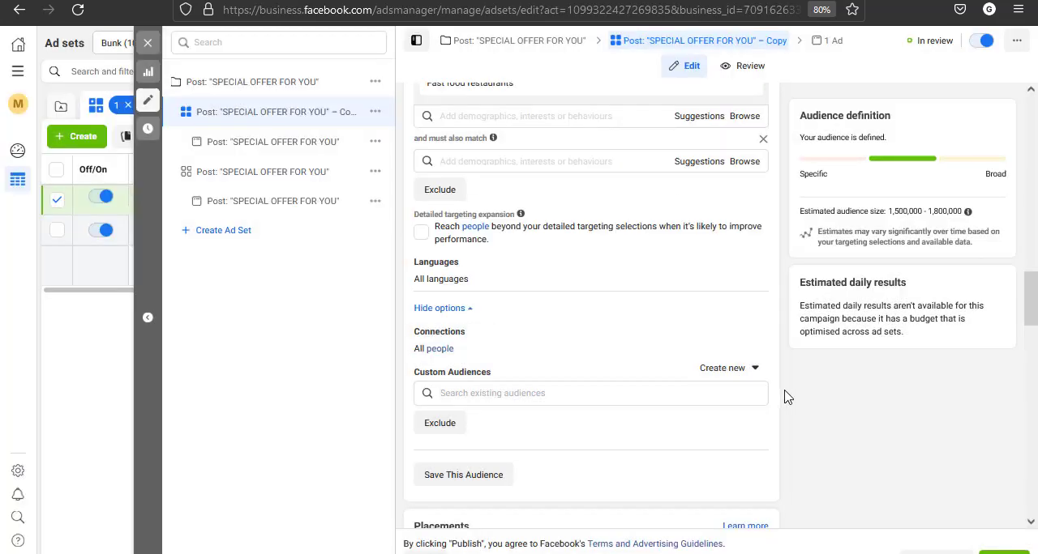
pyautogui.scroll(3, 784, 397)
pyautogui.scroll(2, 784, 397)
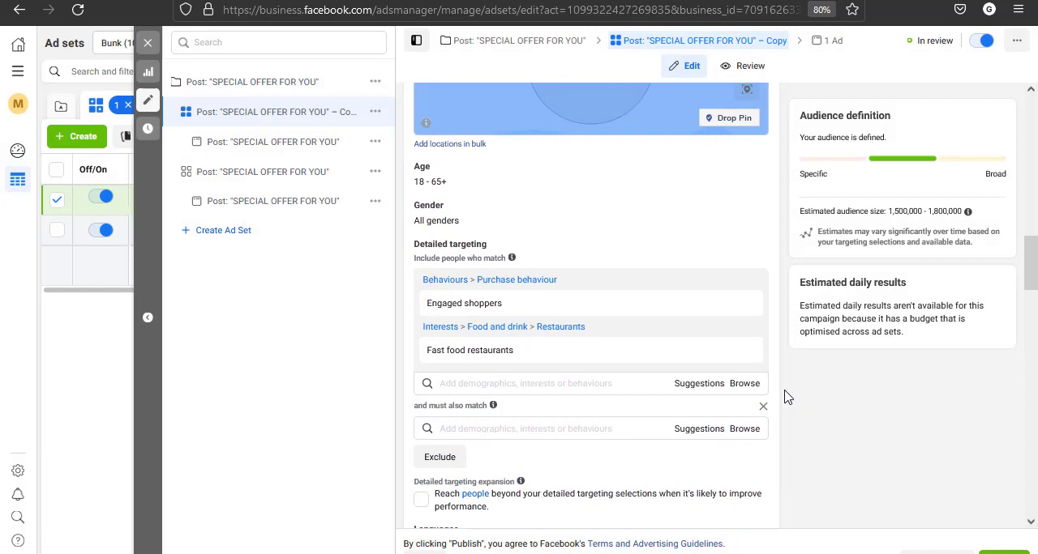
# Try excluding Instagram from the ad set's manual placements, check the affected feeds, stories and reels, and re-enable the platform
pyautogui.scroll(-10, 784, 397)
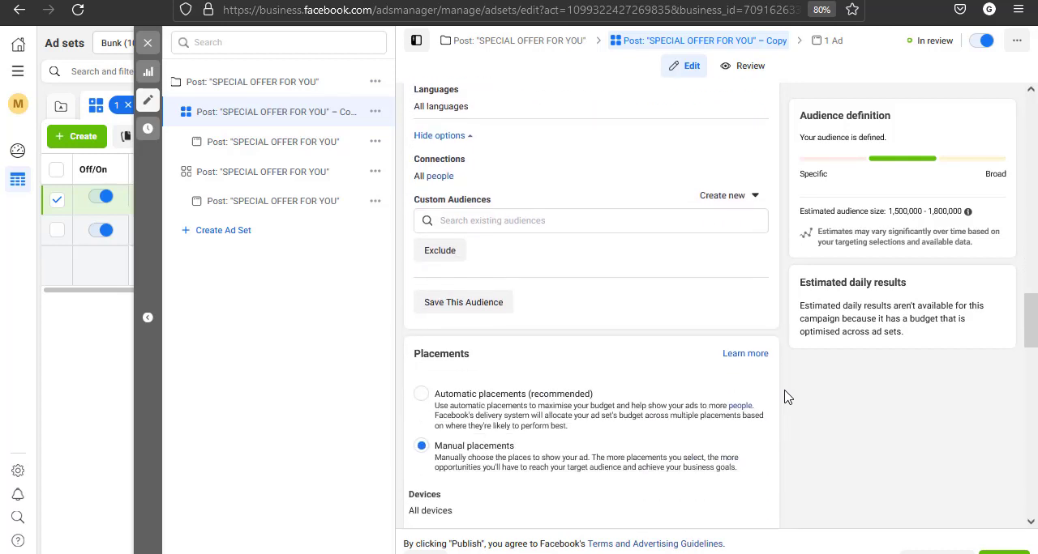
pyautogui.scroll(-4, 785, 398)
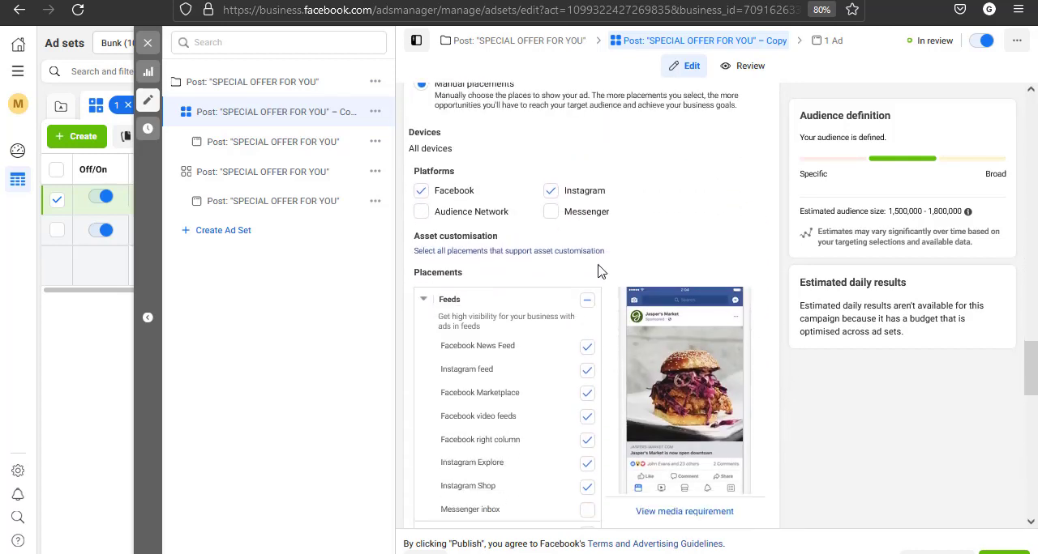
pyautogui.scroll(-4, 589, 395)
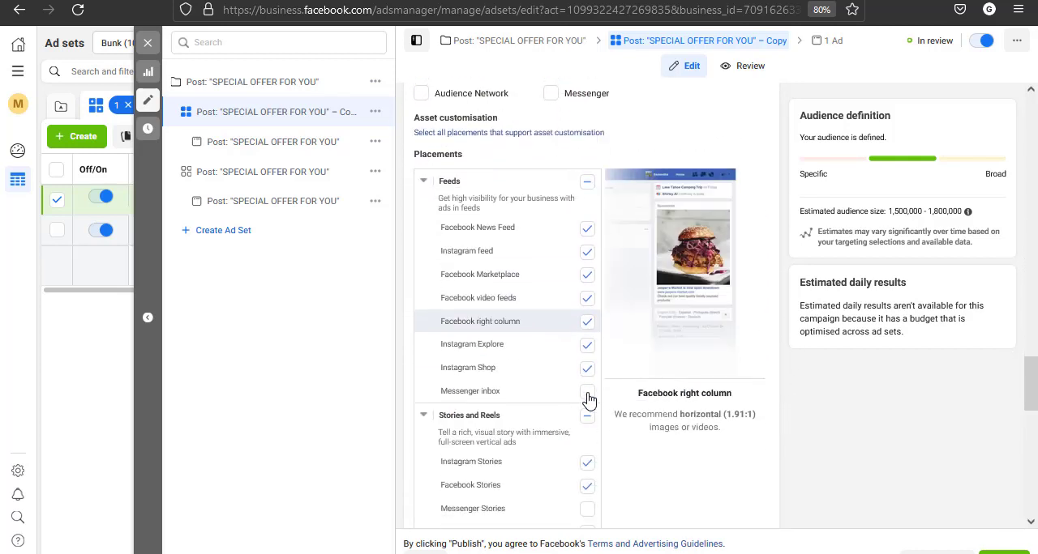
pyautogui.scroll(4, 590, 403)
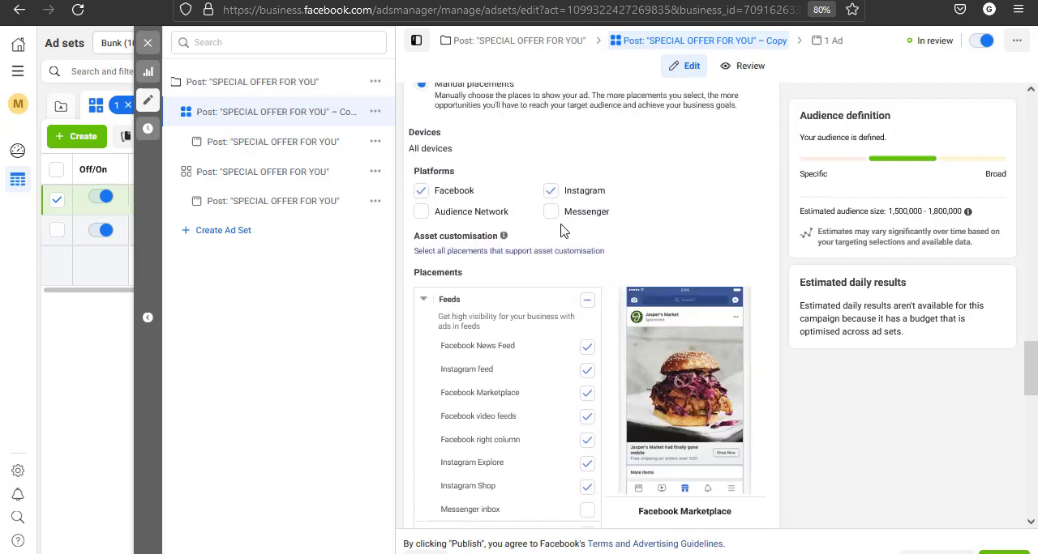
pyautogui.click(550, 192)
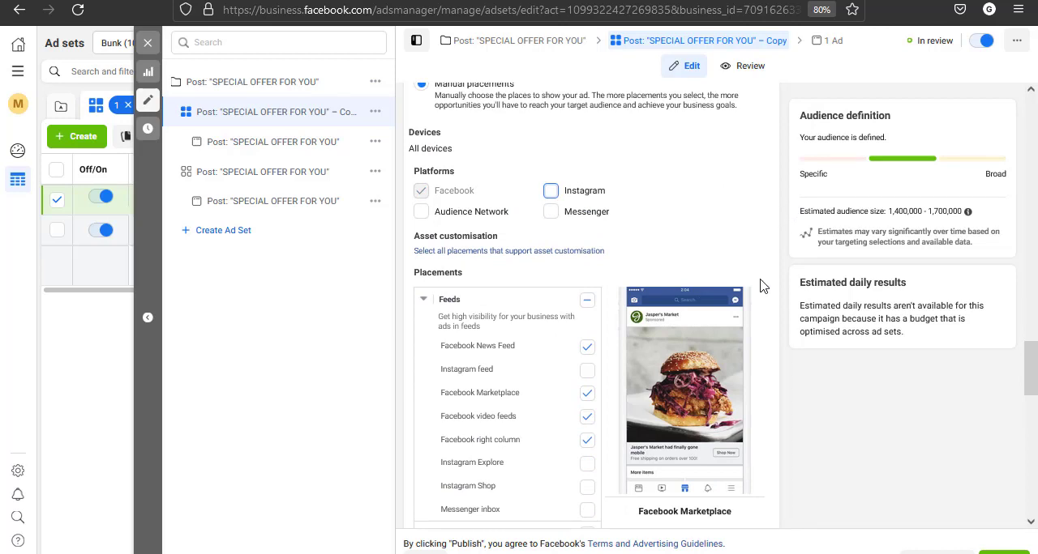
pyautogui.click(486, 553)
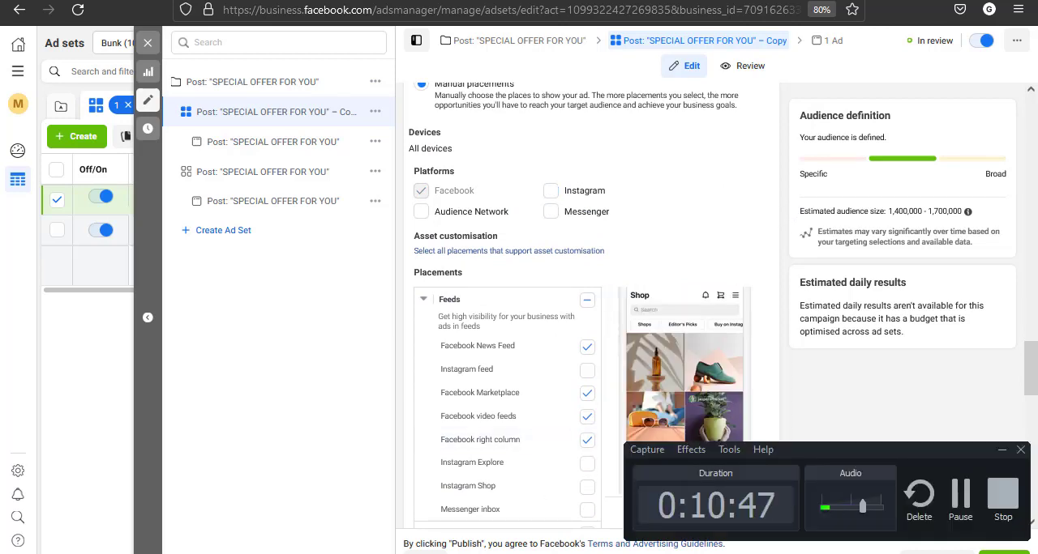
pyautogui.scroll(-3, 778, 378)
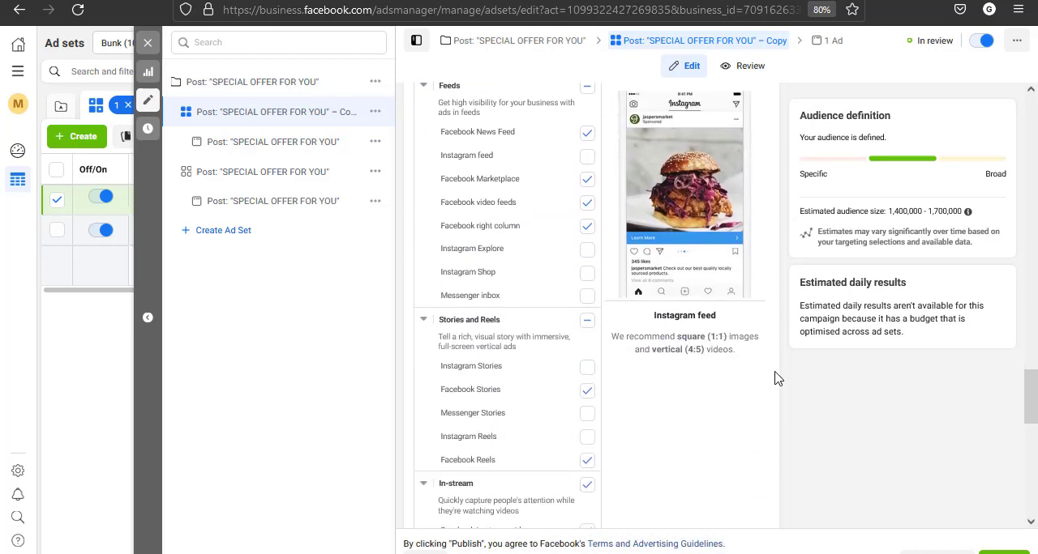
pyautogui.scroll(3, 775, 379)
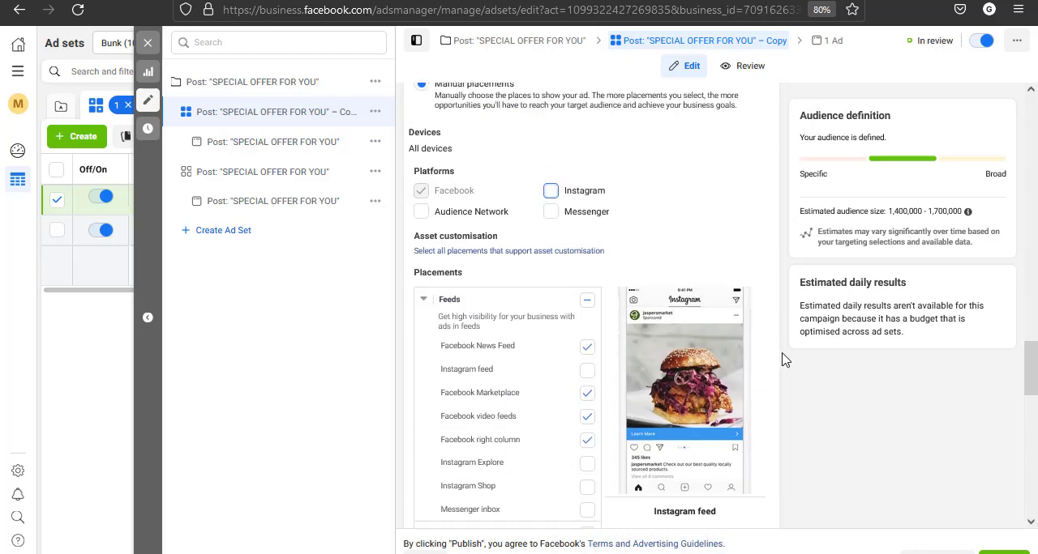
pyautogui.click(551, 194)
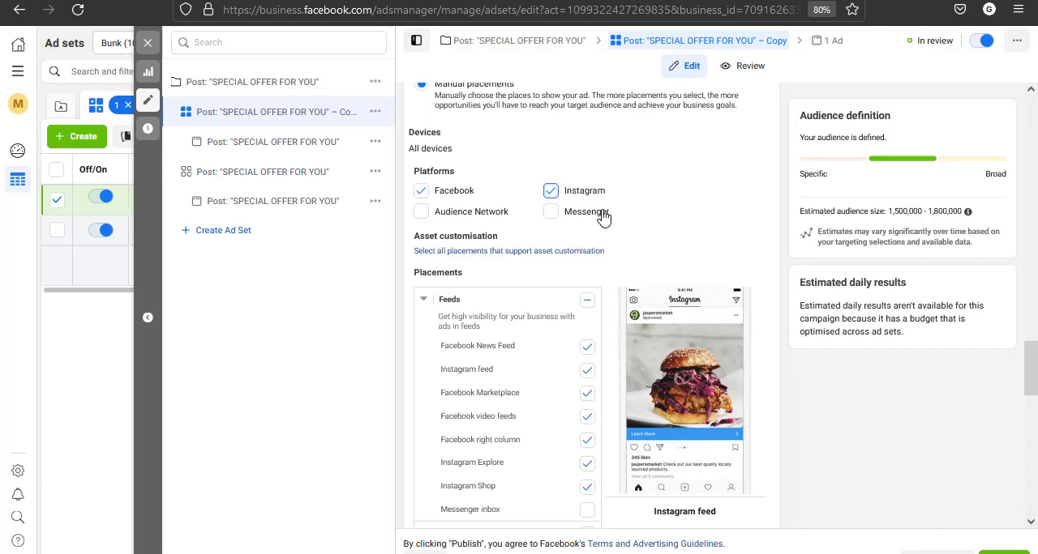
# Open the copied ad set's ad, leave the editor without publishing, and discard all draft changes in the ad account
pyautogui.click(260, 145)
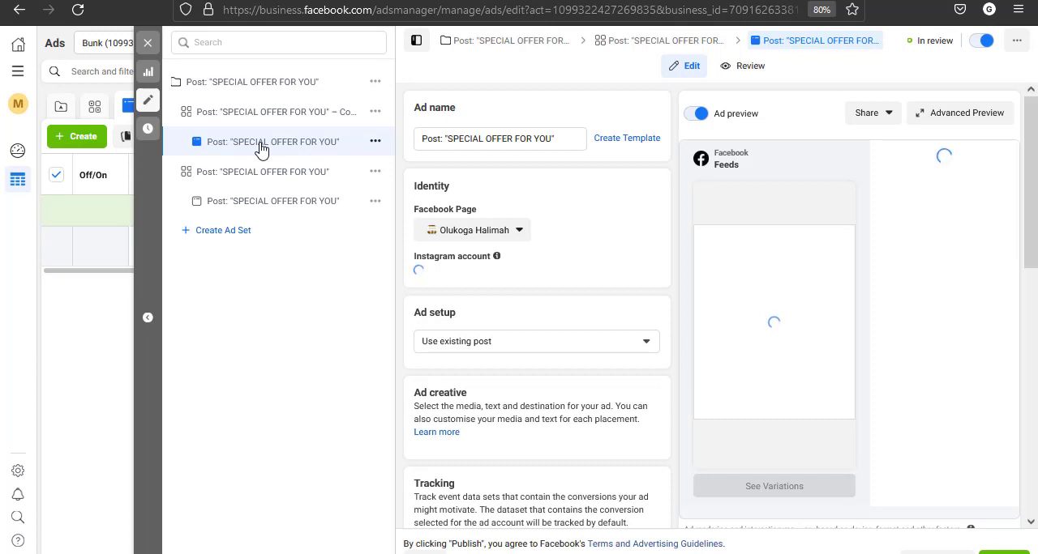
pyautogui.click(150, 49)
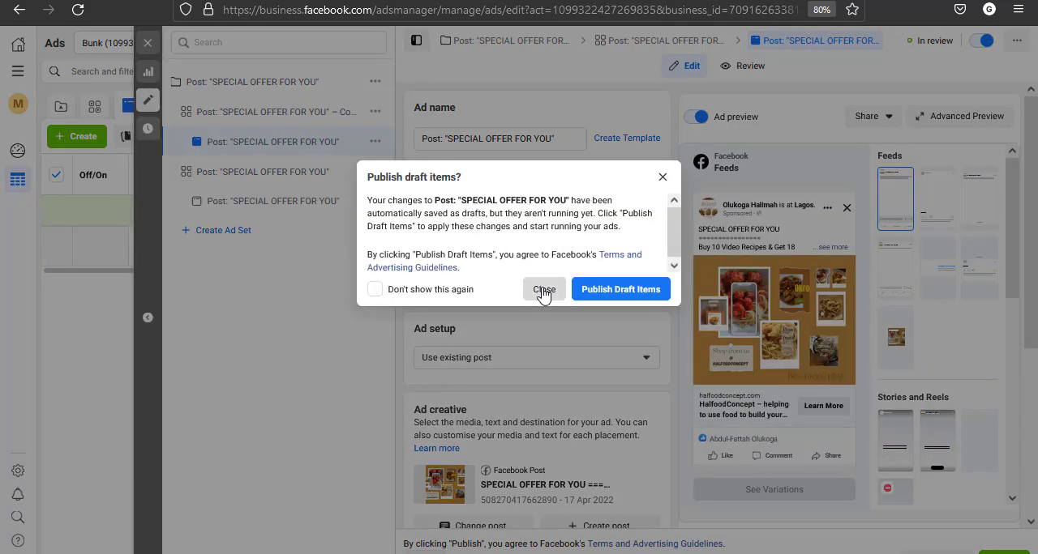
pyautogui.click(540, 290)
pyautogui.click(792, 49)
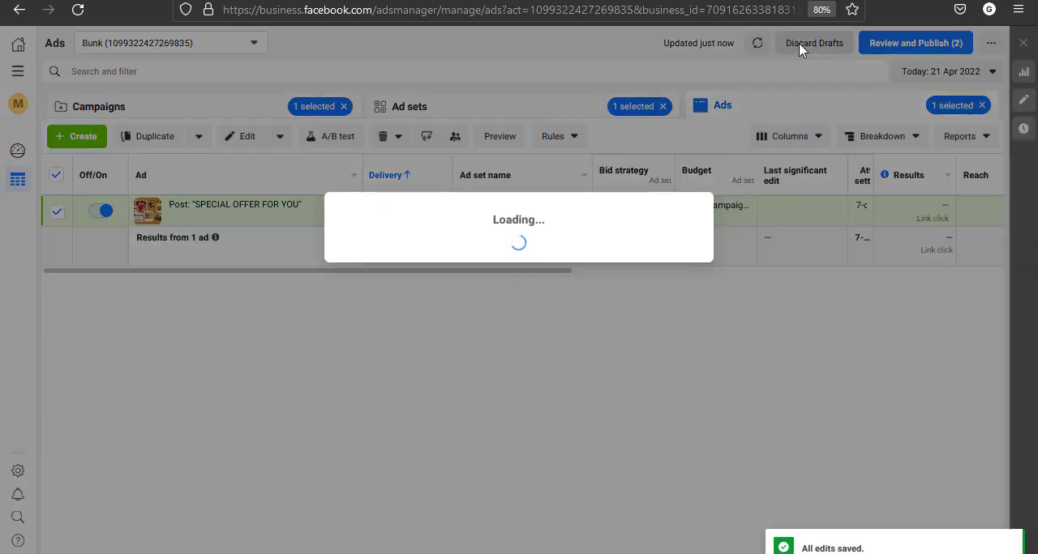
pyautogui.click(624, 266)
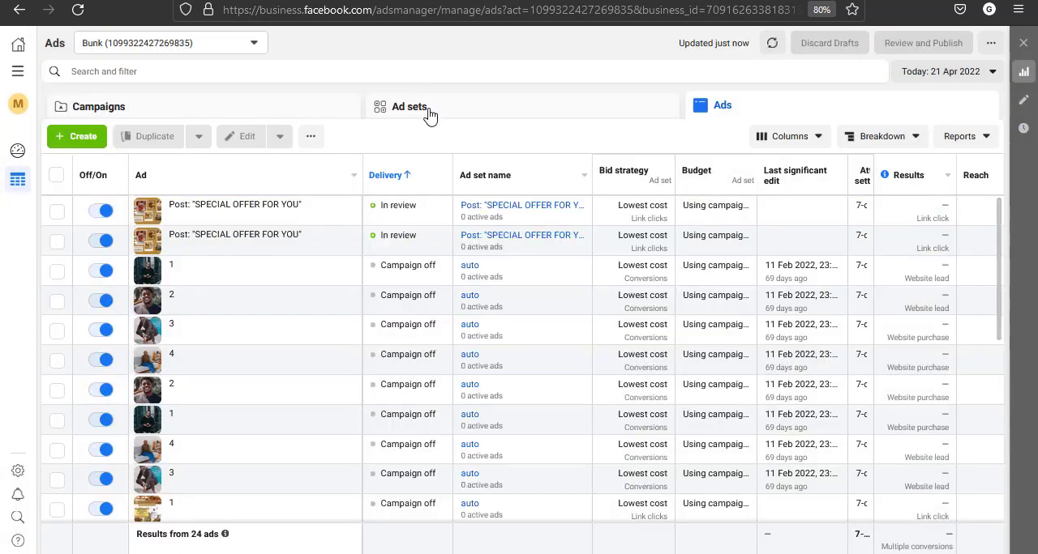
# Select the "SPECIAL OFFER FOR YOU" campaign and its copied ad set, and display the ads belonging to that ad set
pyautogui.click(420, 120)
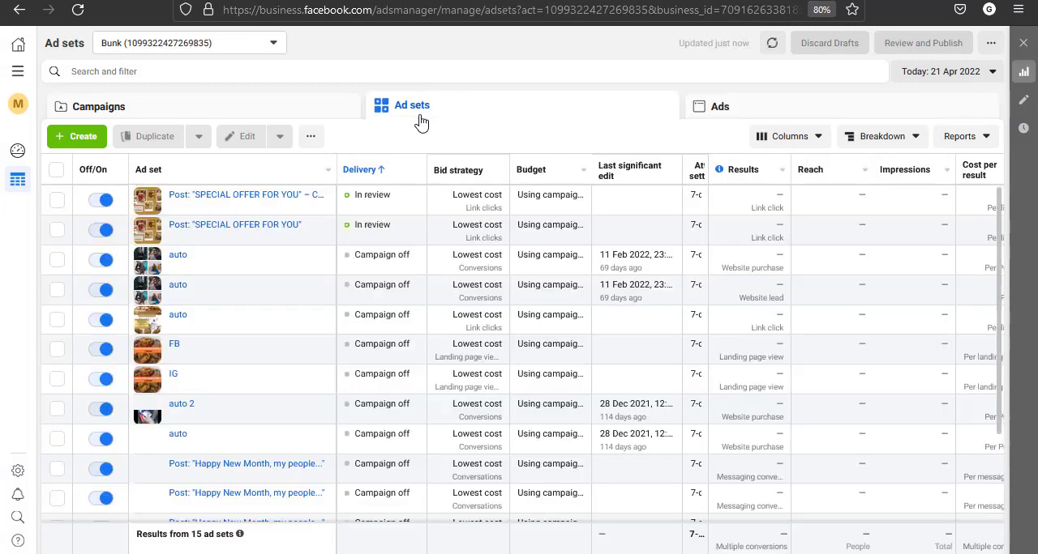
pyautogui.click(208, 114)
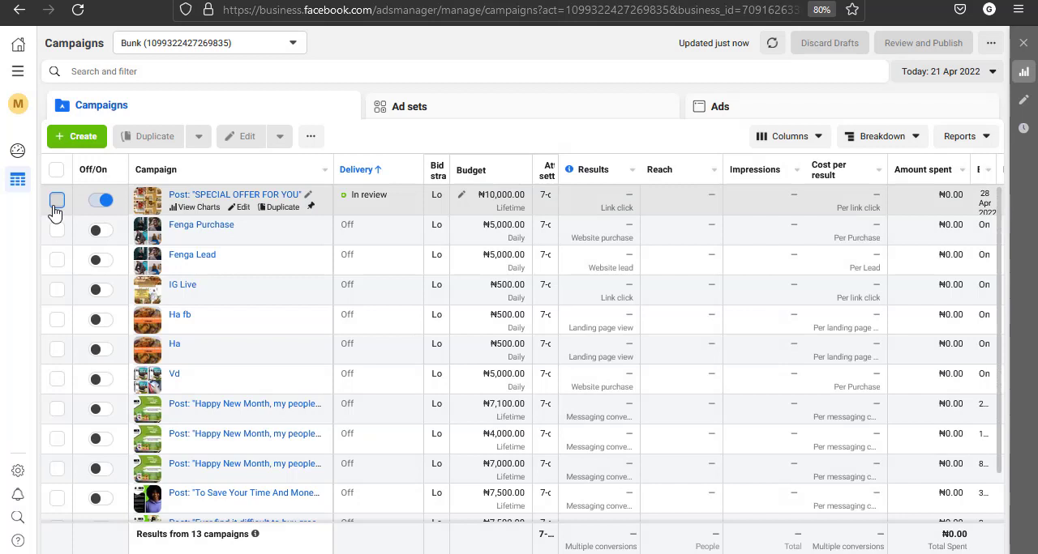
pyautogui.click(55, 204)
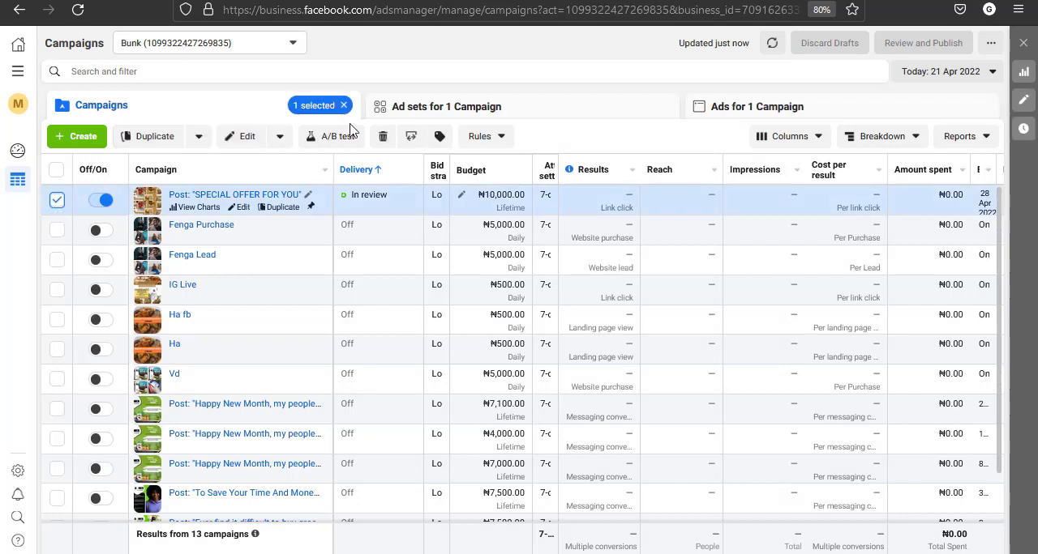
pyautogui.click(428, 114)
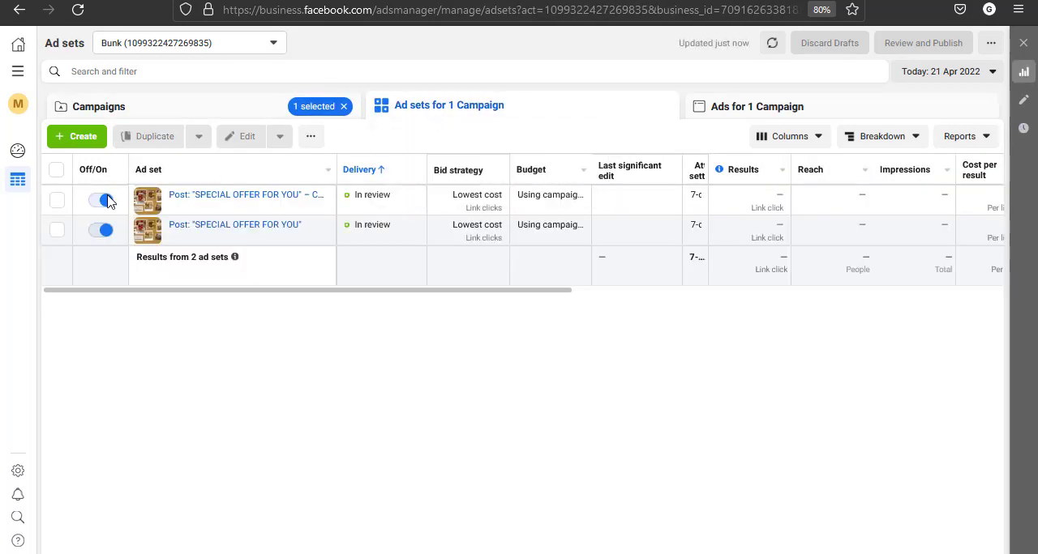
pyautogui.click(56, 202)
pyautogui.click(740, 110)
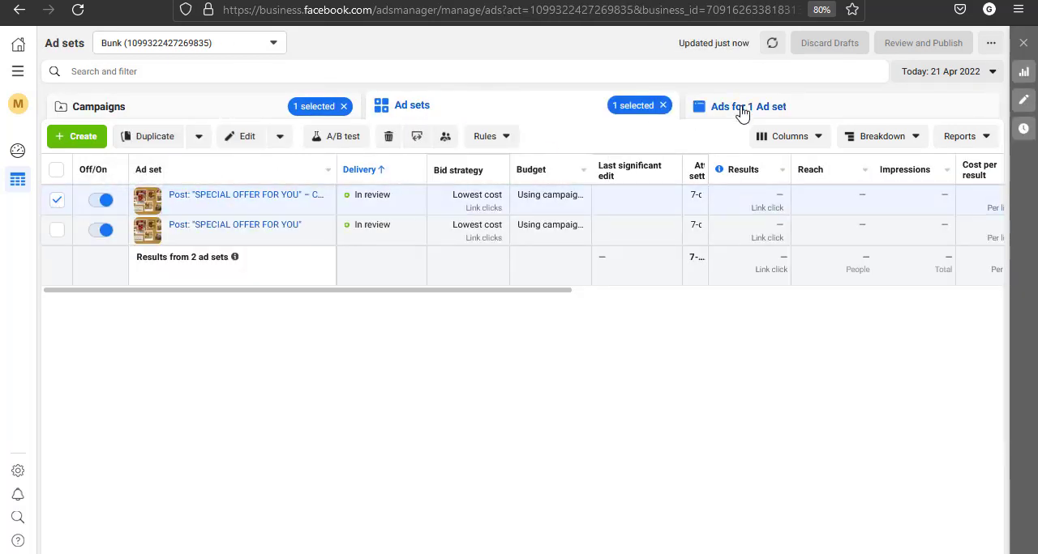
# Try creating an ad named "2" in the existing campaign's copied ad set, dismiss the recommendations, and discard the ad's draft
pyautogui.click(84, 144)
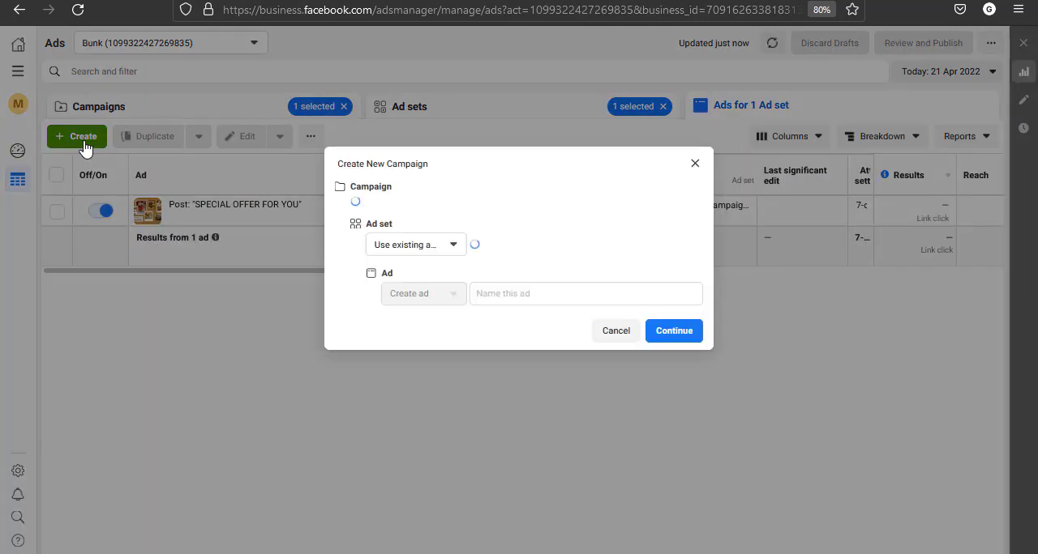
pyautogui.click(542, 303)
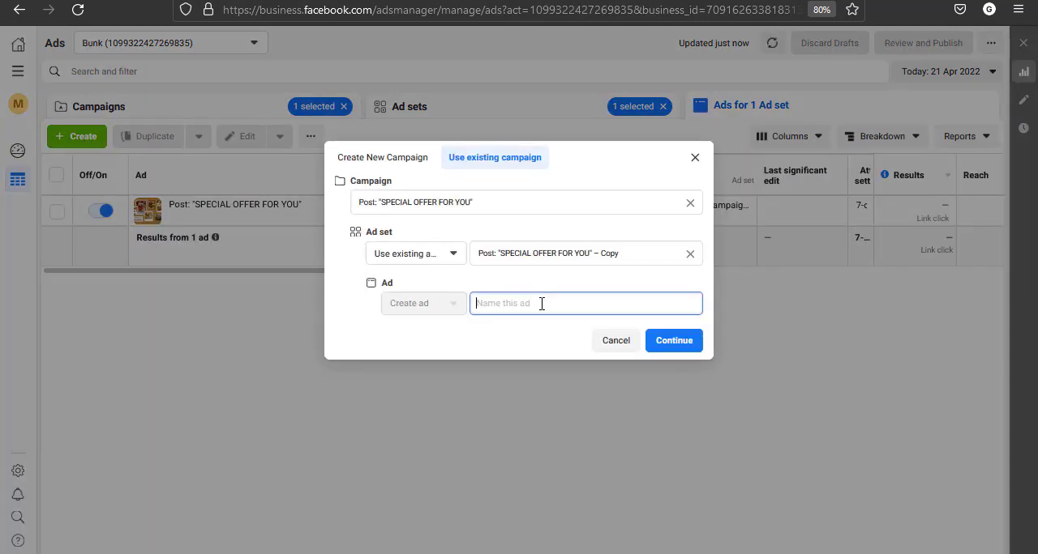
pyautogui.write('2')
pyautogui.click(671, 347)
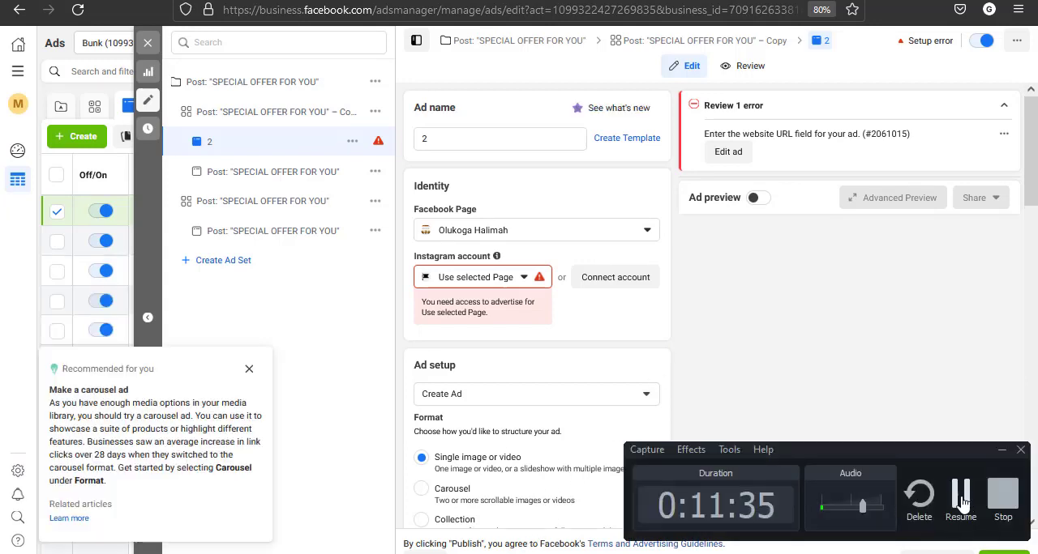
pyautogui.click(248, 370)
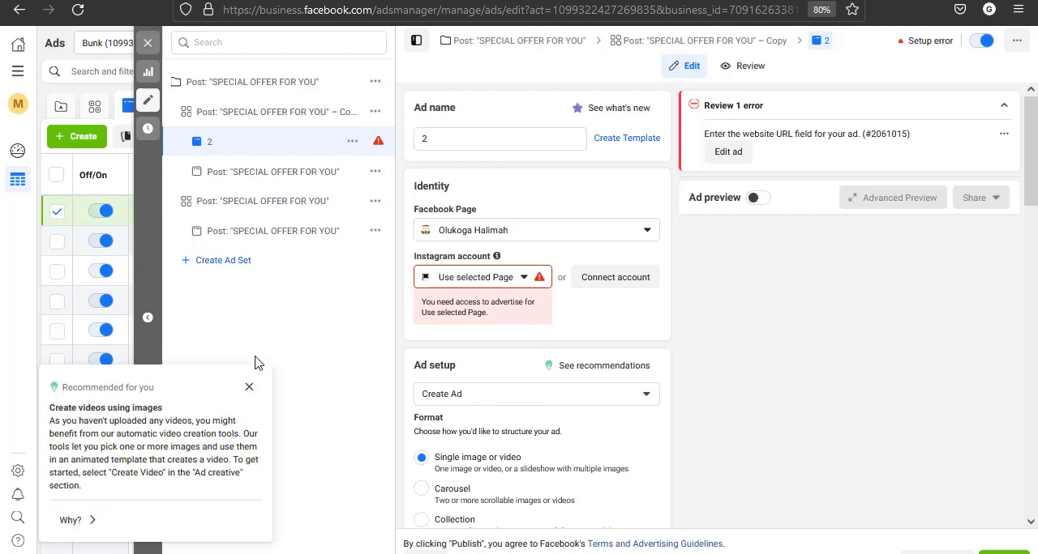
pyautogui.click(249, 387)
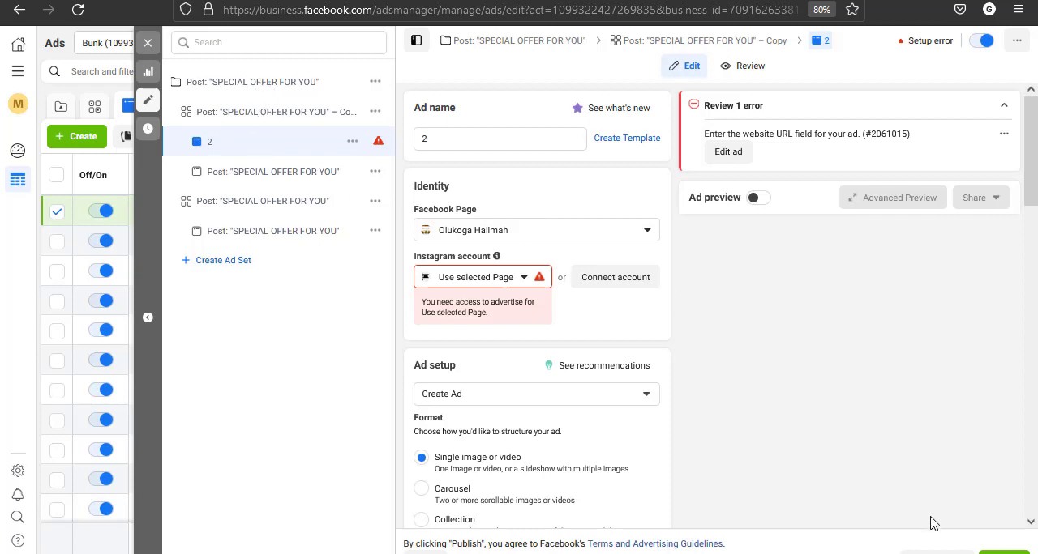
pyautogui.click(936, 551)
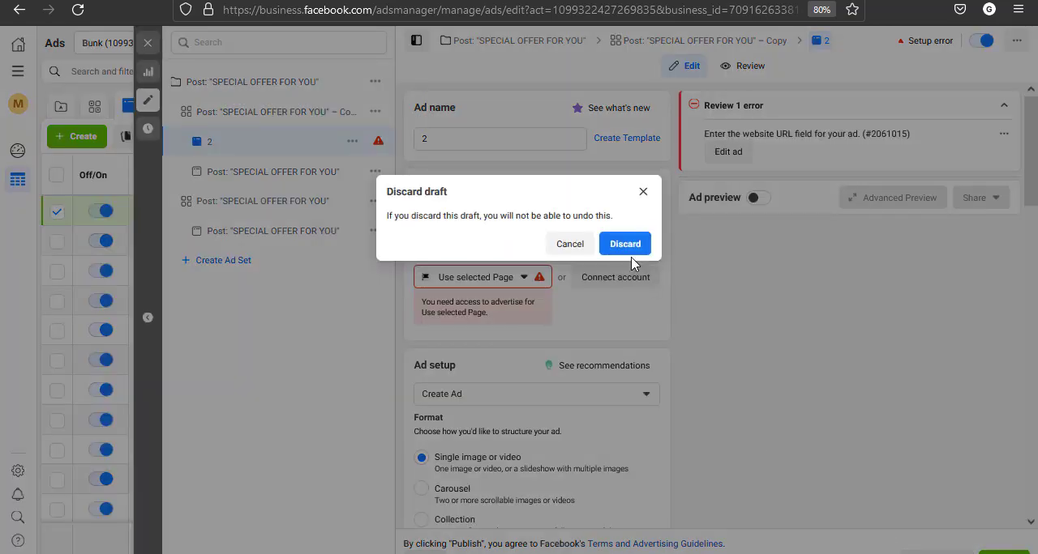
pyautogui.click(625, 244)
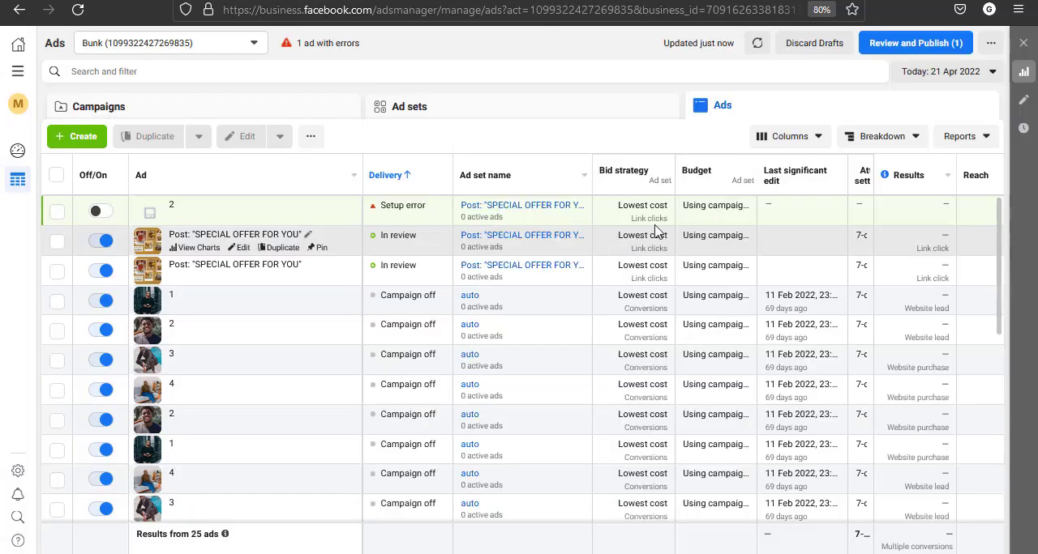
# In the boosted post's browser tab, close the audience editor without saving and go back to the business's Facebook Page
pyautogui.click(262, 110)
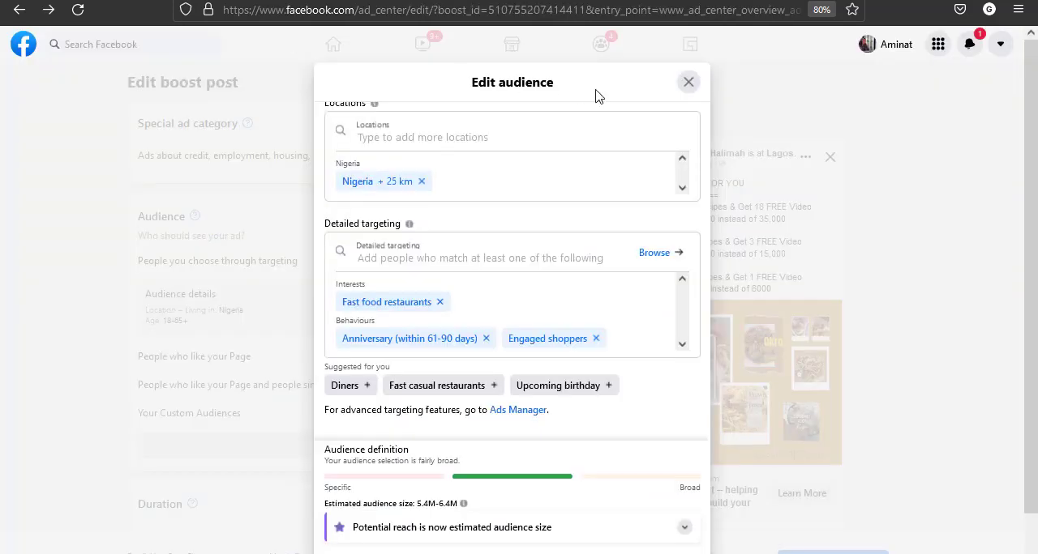
pyautogui.click(690, 84)
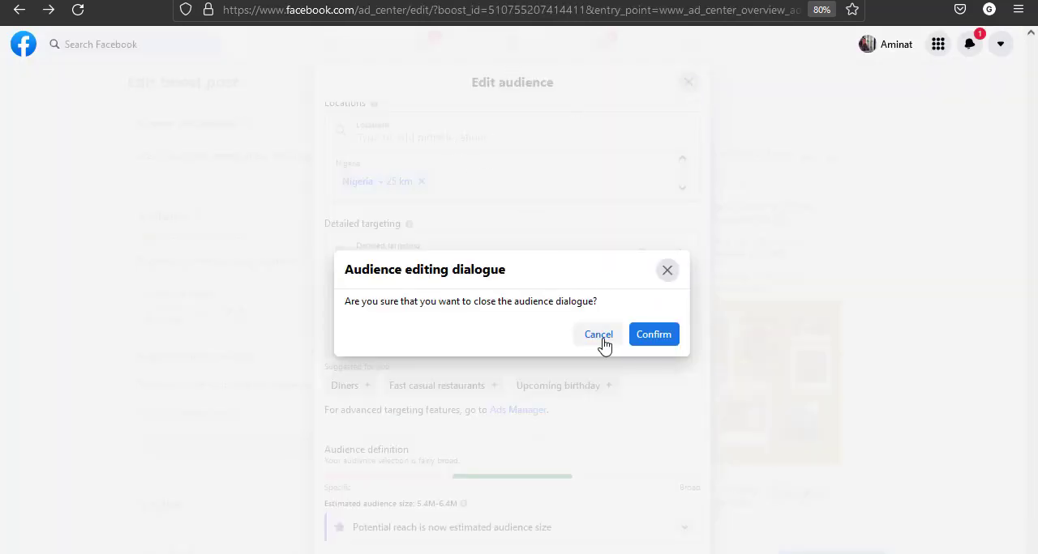
pyautogui.click(644, 344)
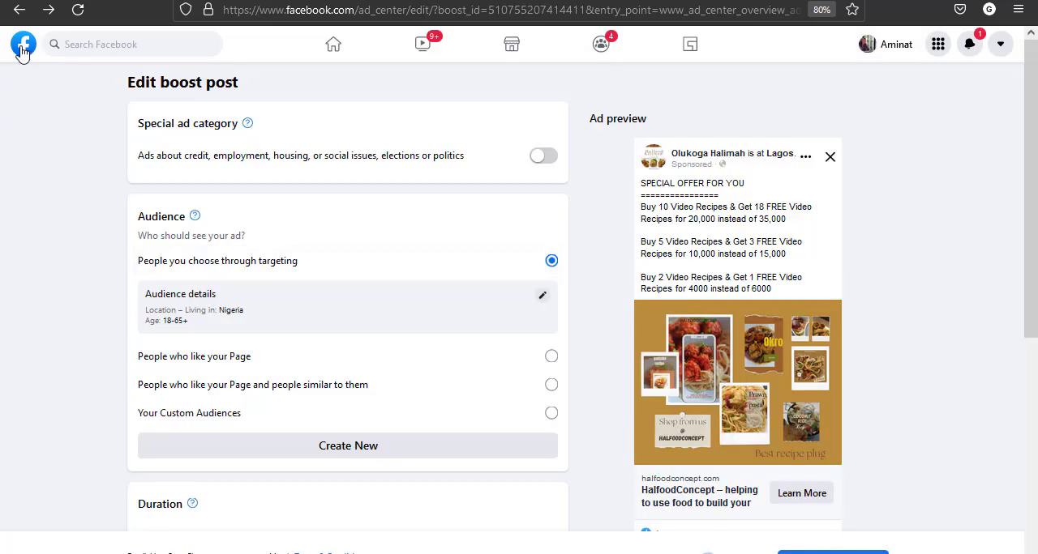
pyautogui.rightClick(18, 10)
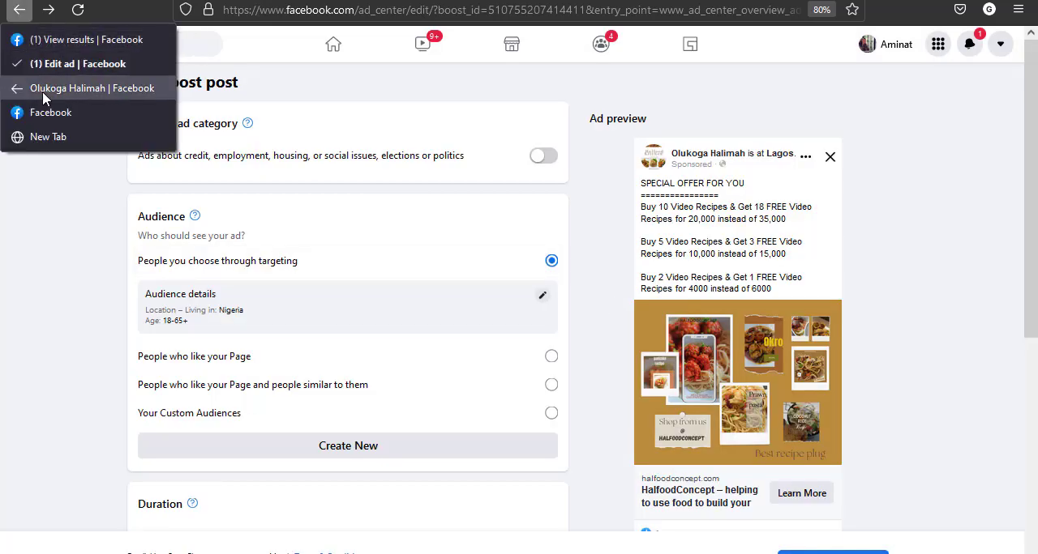
pyautogui.click(65, 88)
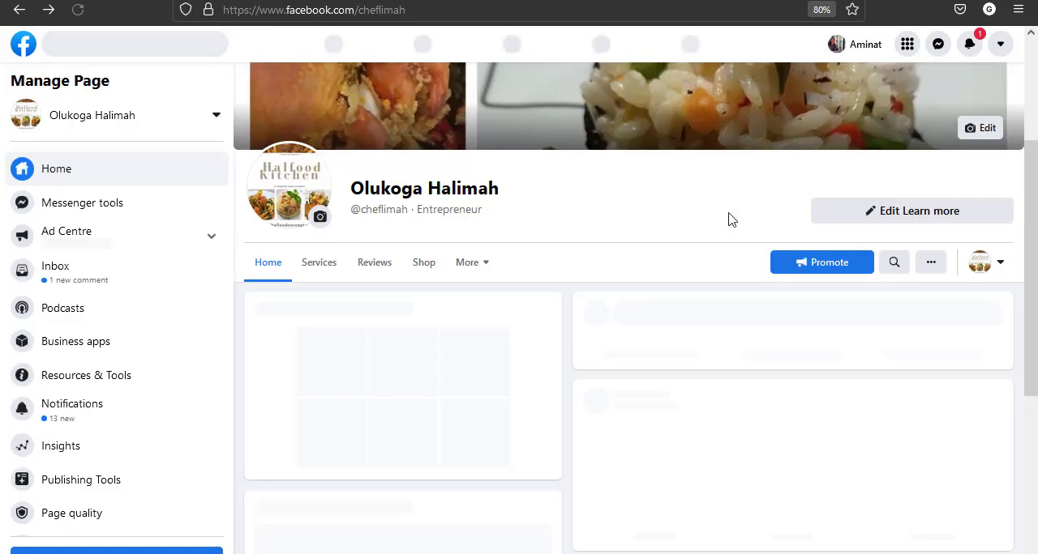
# Open the Page's "SPECIAL OFFER FOR YOU" post on its own page and check the post's web address
pyautogui.scroll(-2, 564, 412)
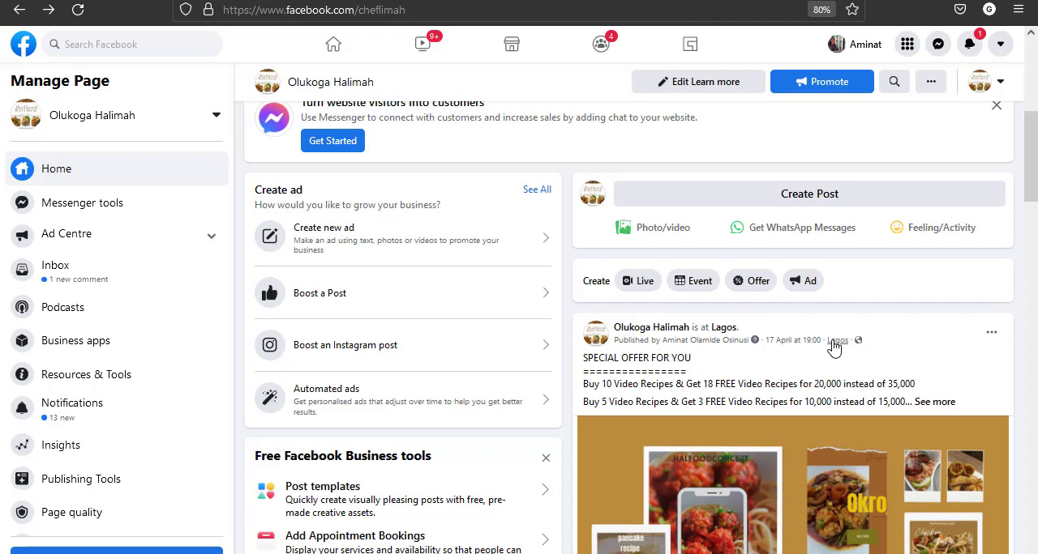
pyautogui.moveTo(726, 351)
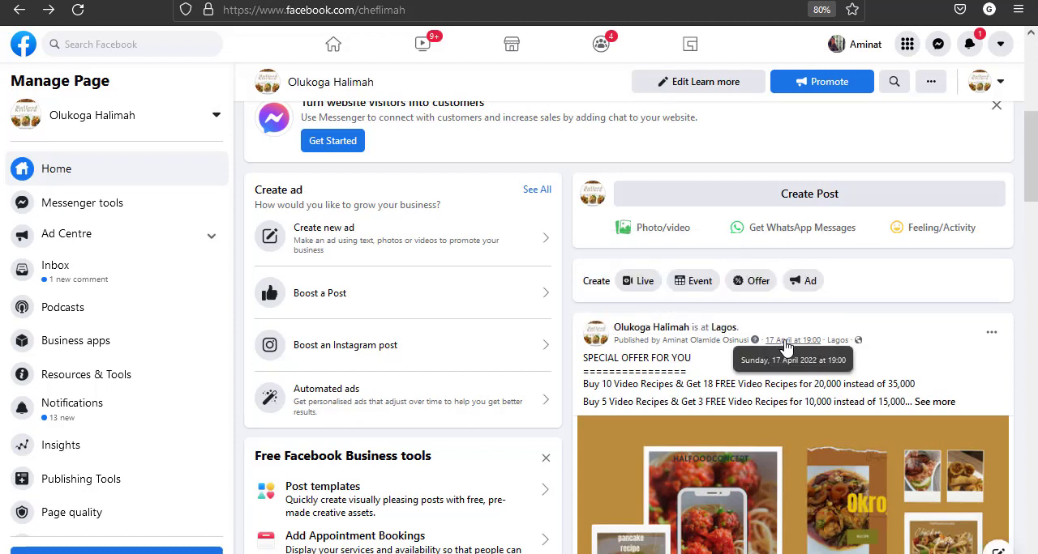
pyautogui.click(785, 342)
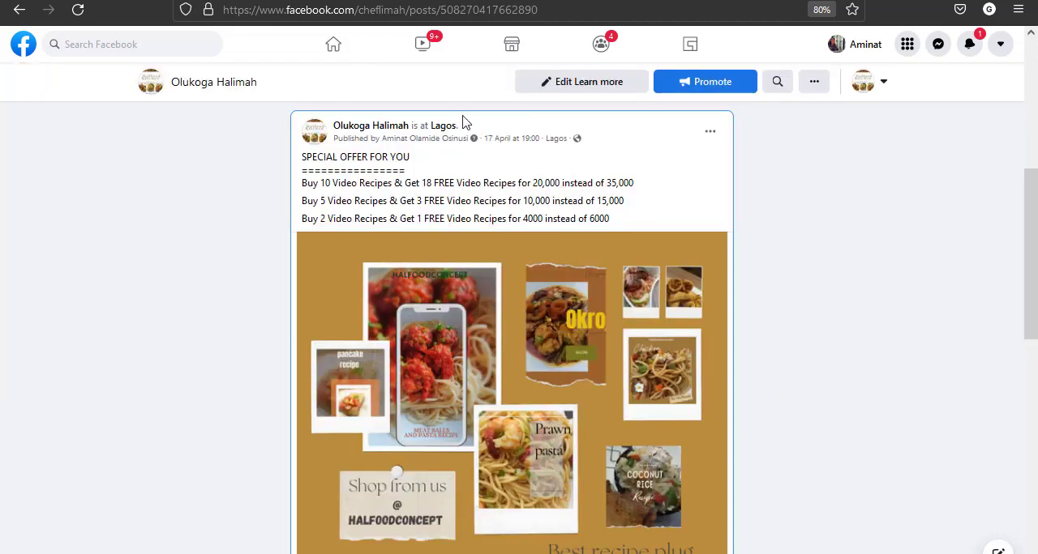
pyautogui.click(442, 10)
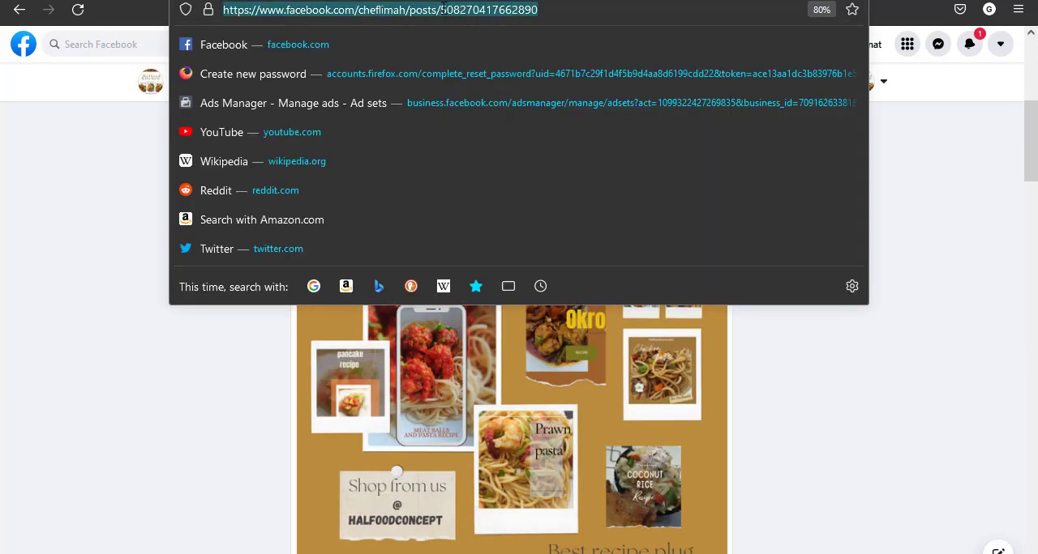
pyautogui.click(46, 222)
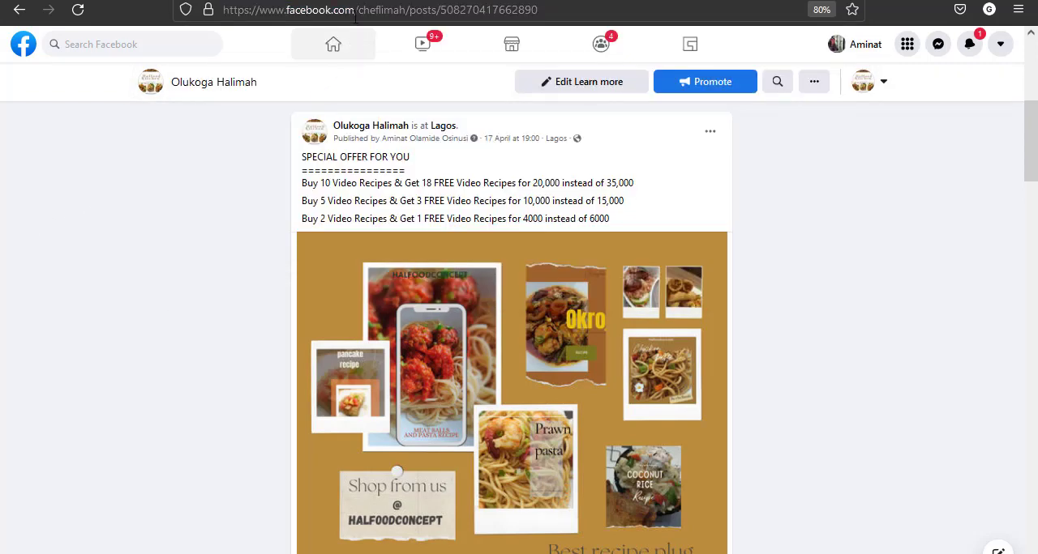
# Return to Ads Manager and create a new campaign named "New 1" with the Traffic objective
pyautogui.click(272, 1)
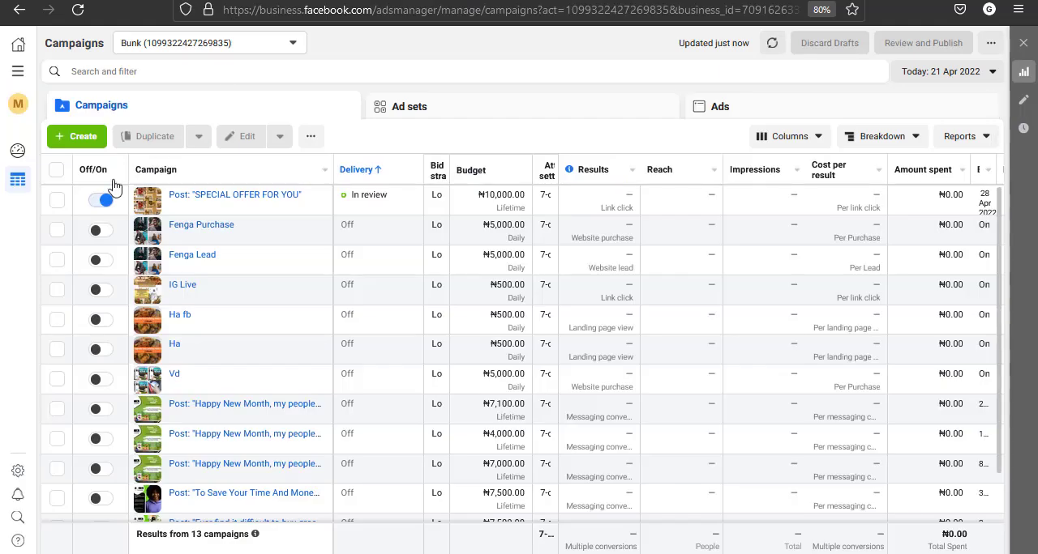
pyautogui.click(81, 138)
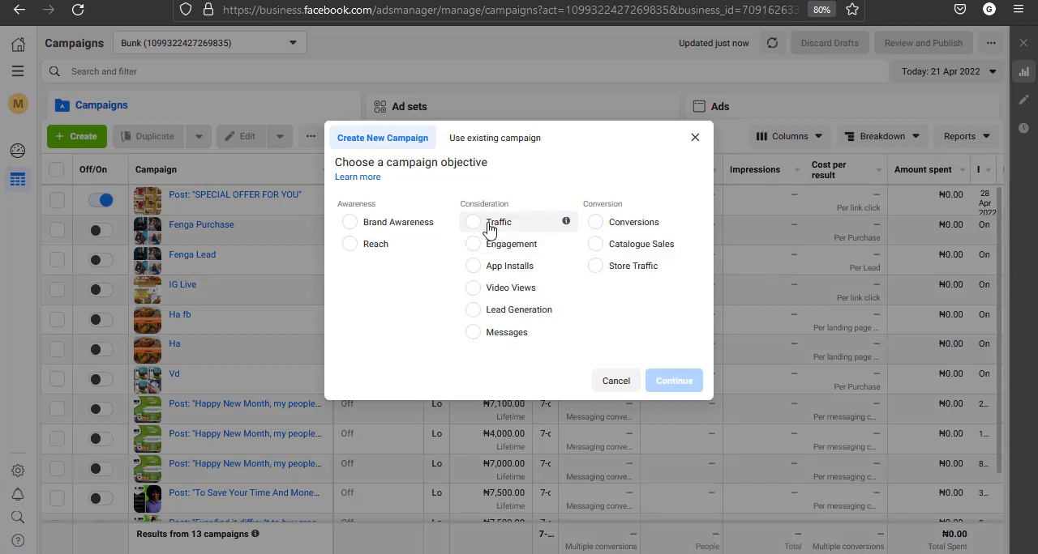
pyautogui.click(564, 222)
pyautogui.click(686, 433)
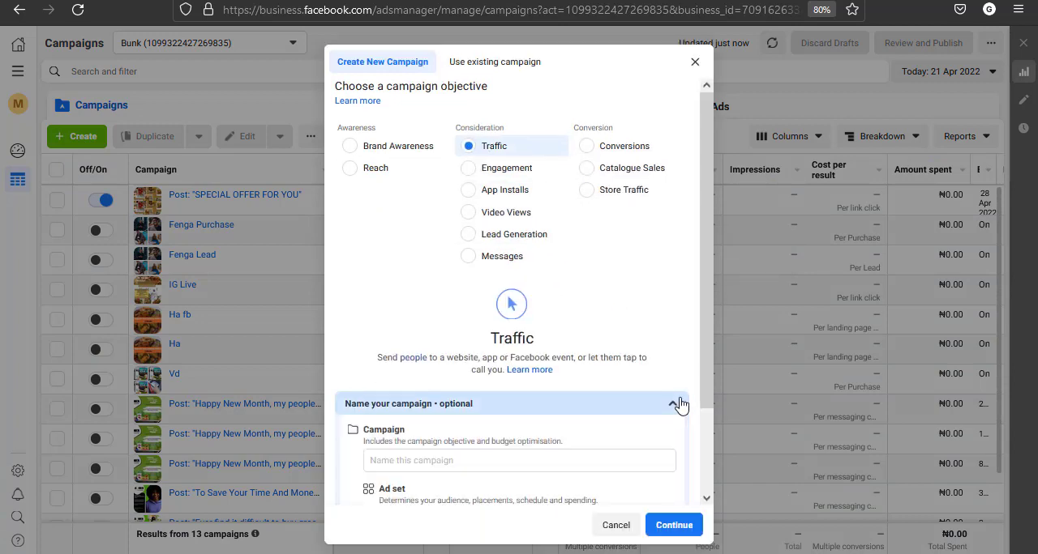
pyautogui.click(554, 355)
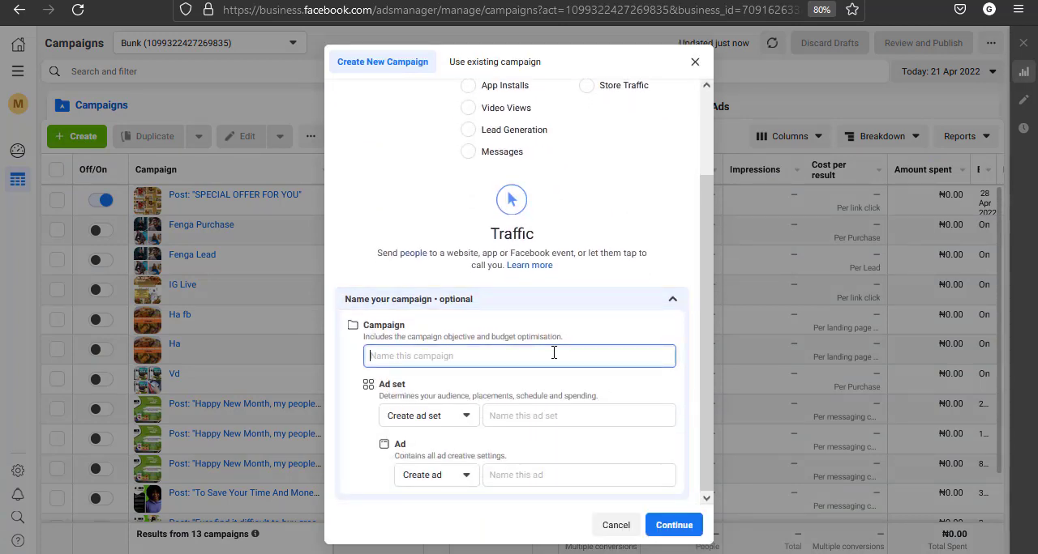
pyautogui.write('New 1')
pyautogui.click(658, 528)
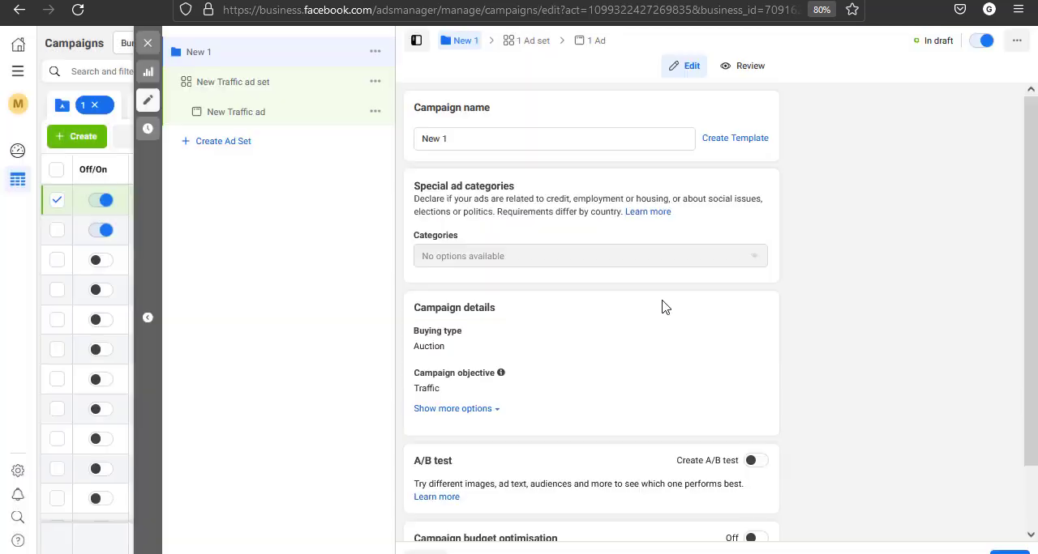
# Enable campaign budget optimisation with a daily budget of ₦5,000 and continue to the ad set
pyautogui.scroll(-1, 863, 451)
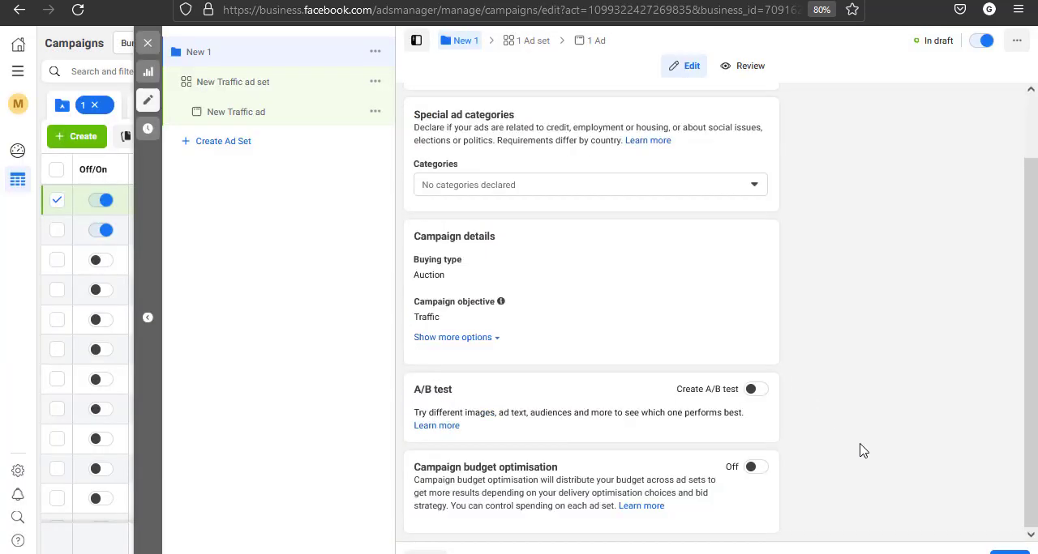
pyautogui.click(756, 468)
pyautogui.scroll(-2, 828, 448)
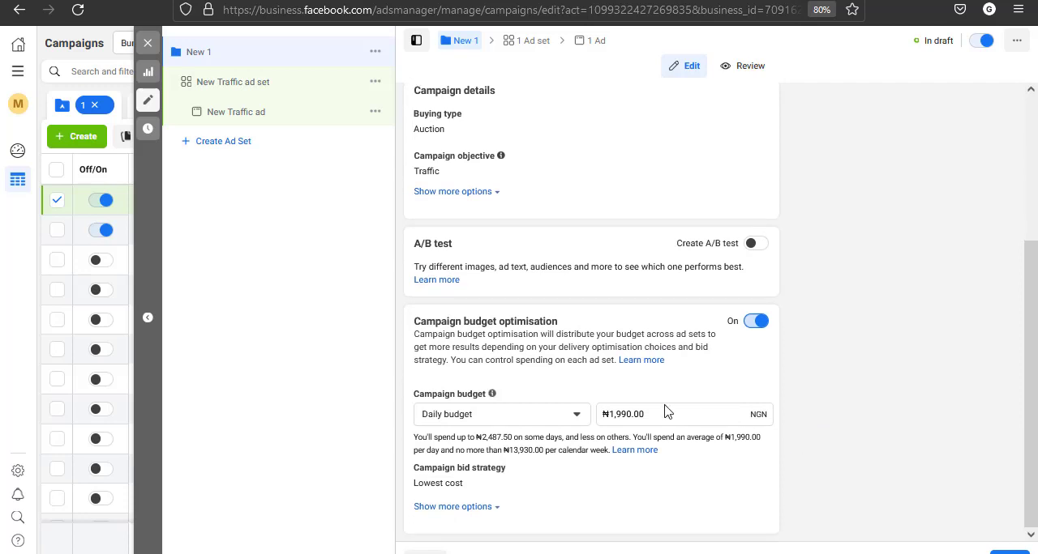
pyautogui.click(665, 415)
pyautogui.hotkey('ctrl', 'a')
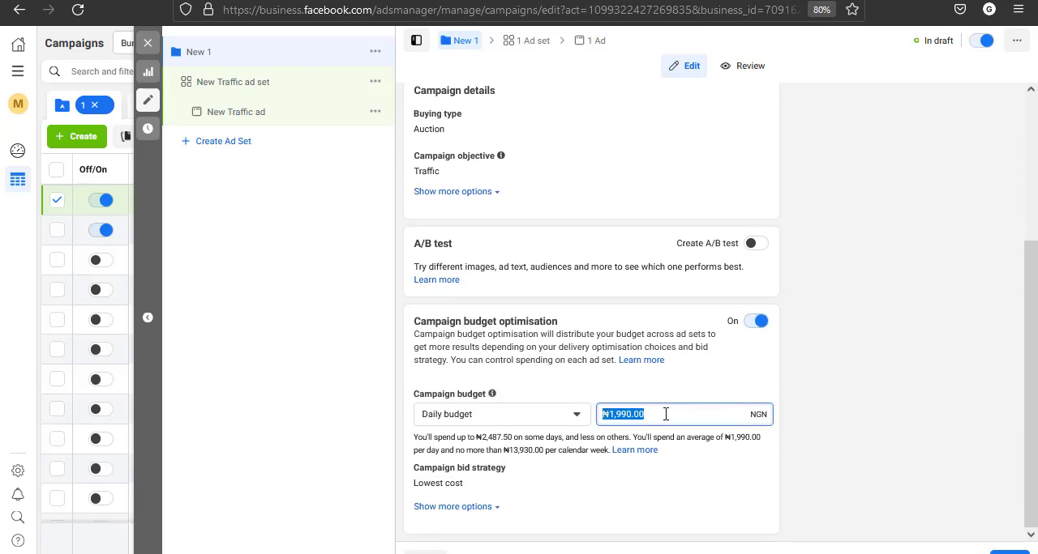
pyautogui.write('50')
pyautogui.click(889, 440)
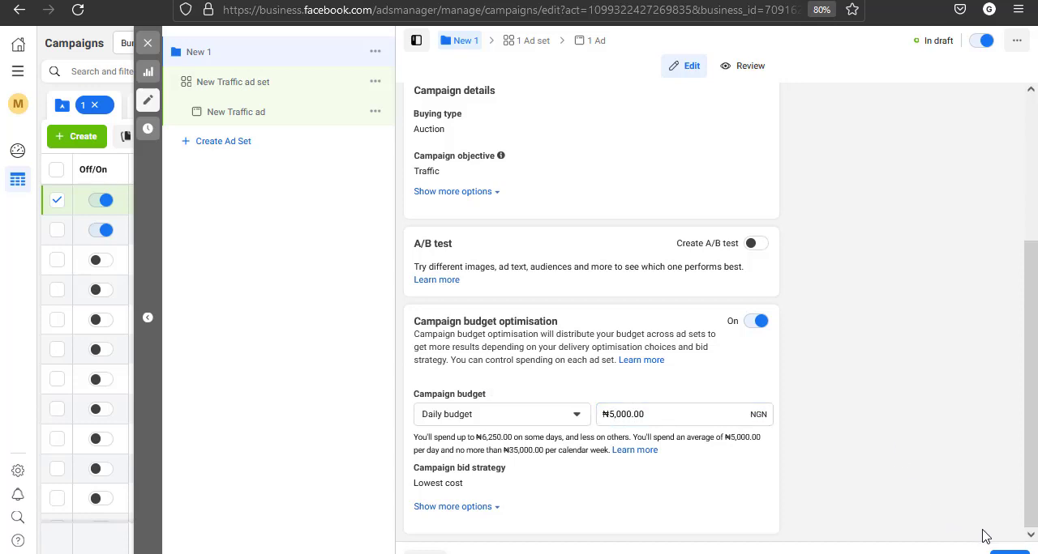
pyautogui.click(1010, 552)
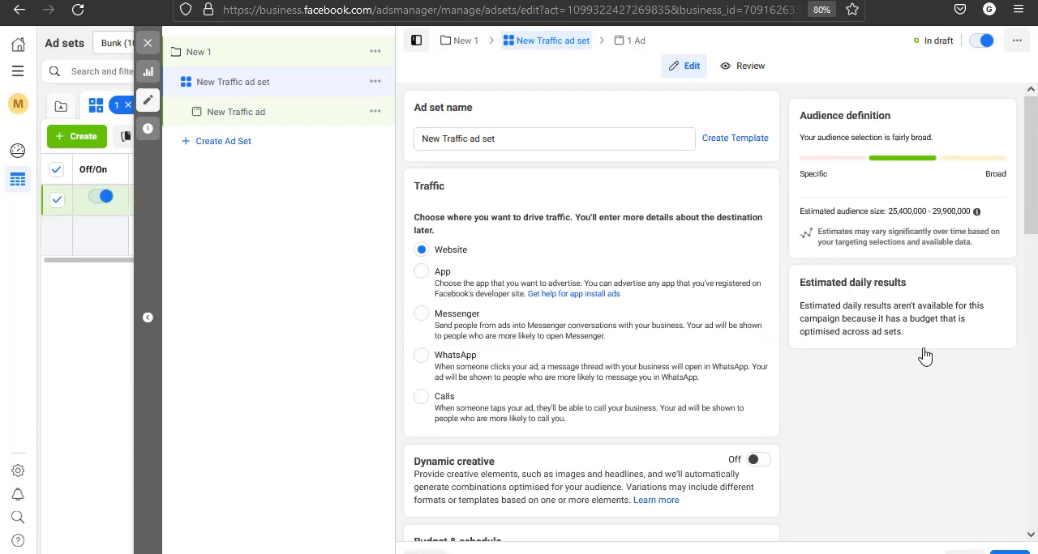
# Set the new ad set's location targeting for Nigeria to "People living in this location"
pyautogui.scroll(-6, 817, 413)
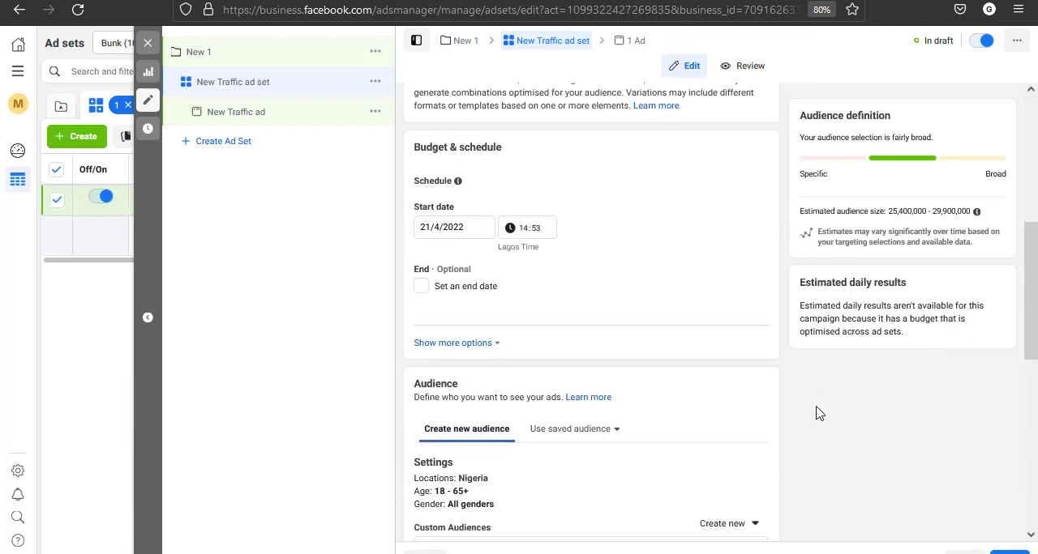
pyautogui.click(749, 226)
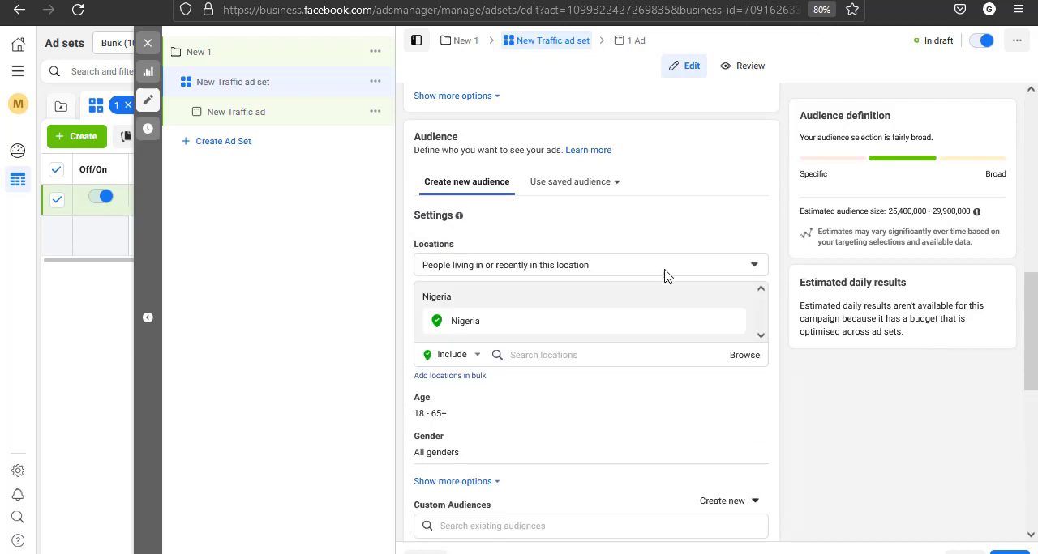
pyautogui.click(548, 268)
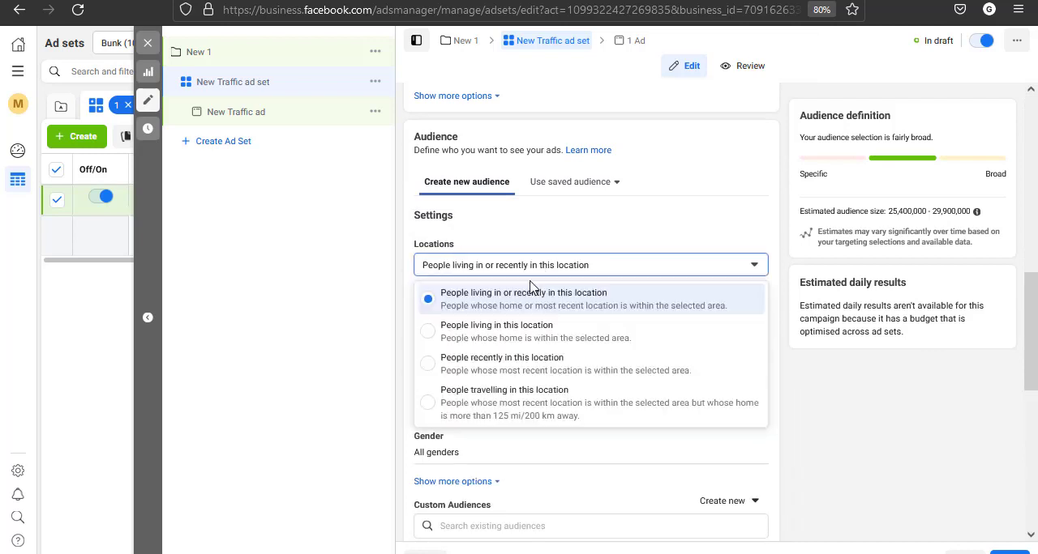
pyautogui.click(540, 343)
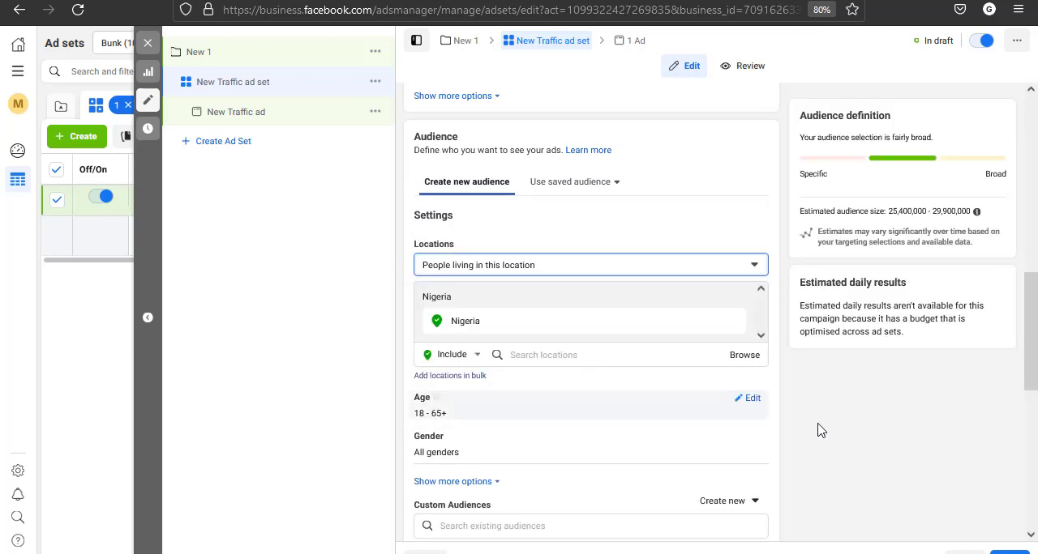
# Reveal the additional audience options and add the interest "Cooking Recipes" to the ad set's detailed targeting
pyautogui.scroll(-2, 827, 426)
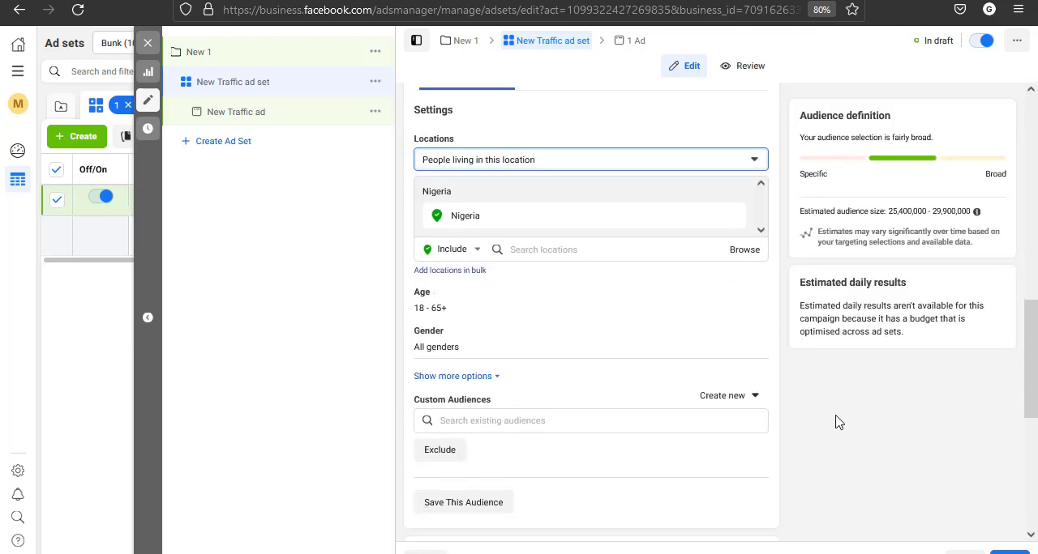
pyautogui.click(474, 376)
pyautogui.click(751, 372)
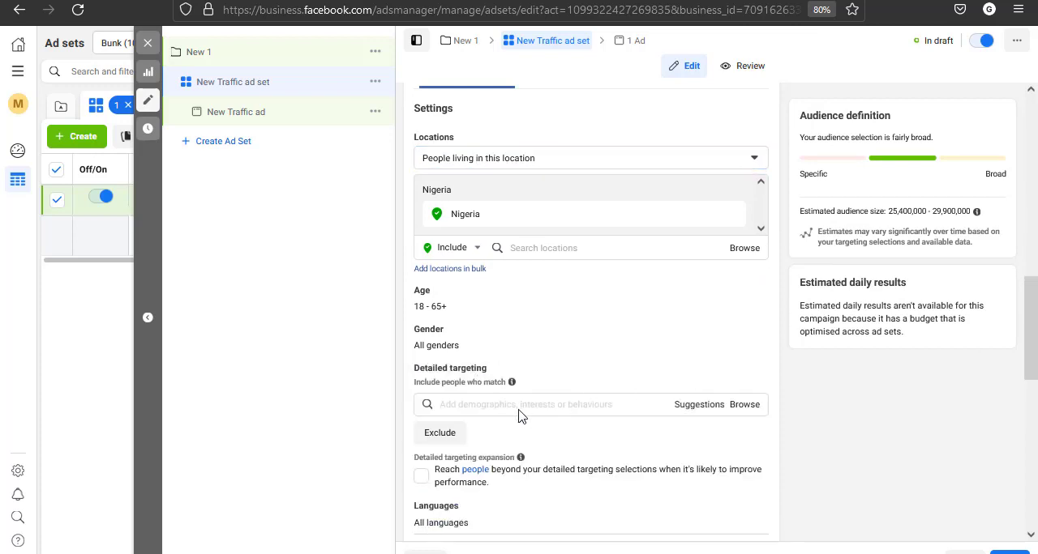
pyautogui.click(517, 406)
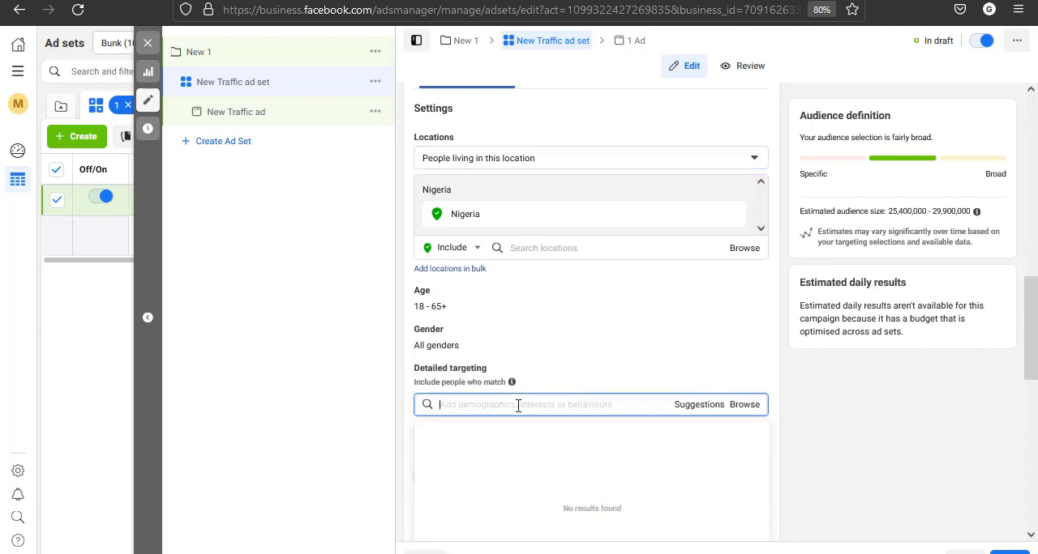
pyautogui.write('food re')
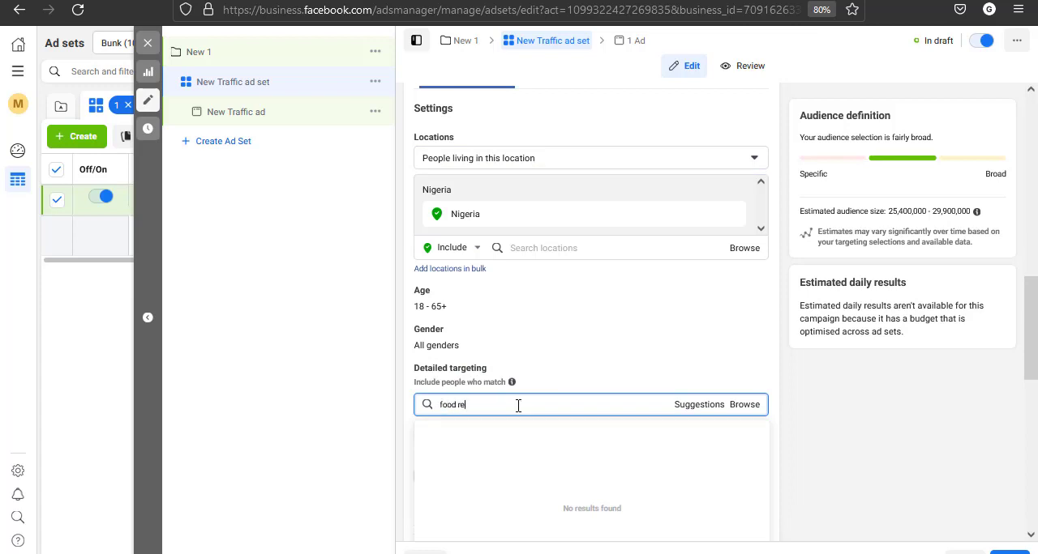
pyautogui.write('ci')
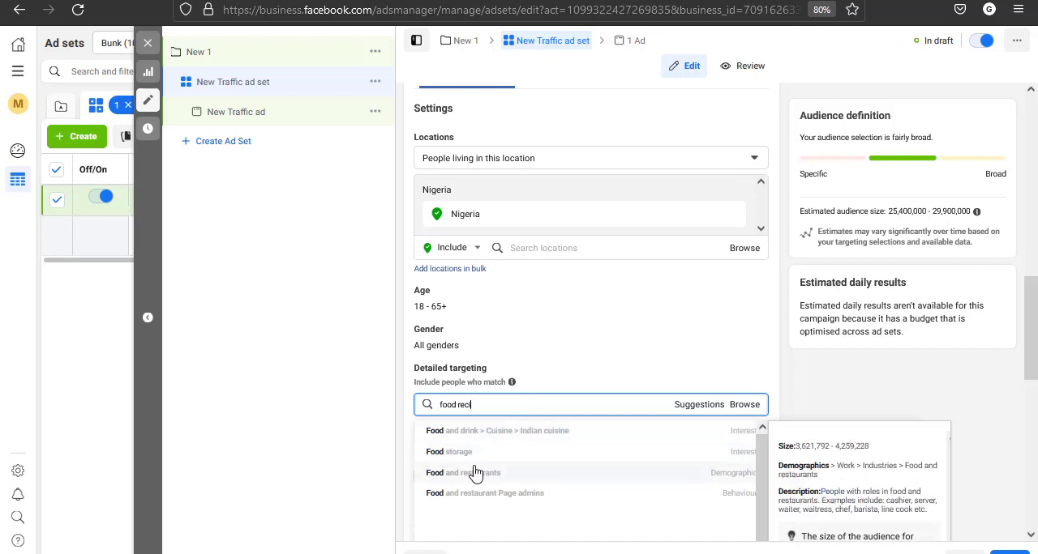
pyautogui.hotkey('ctrl', 'a')
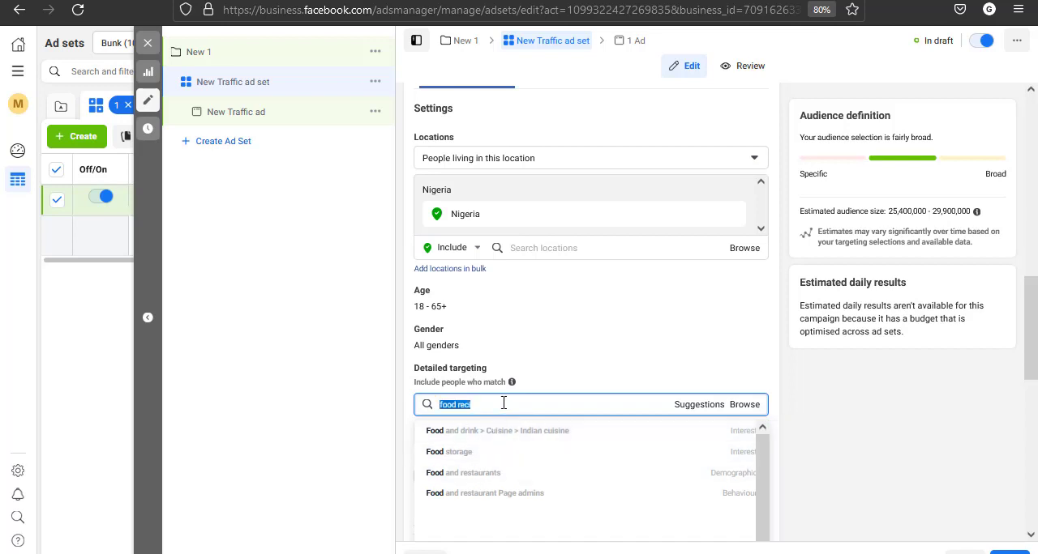
pyautogui.write('recipes')
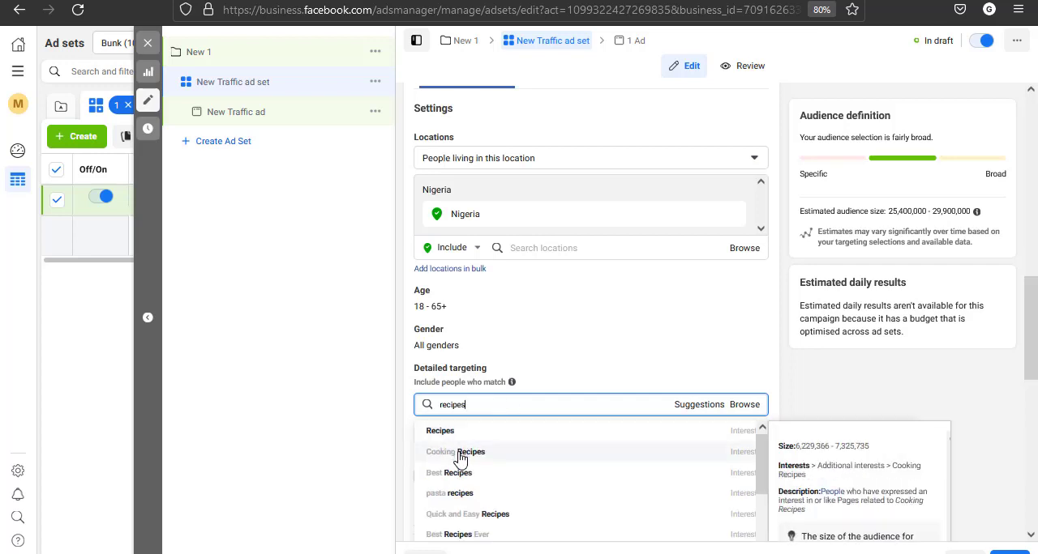
pyautogui.press('Return')
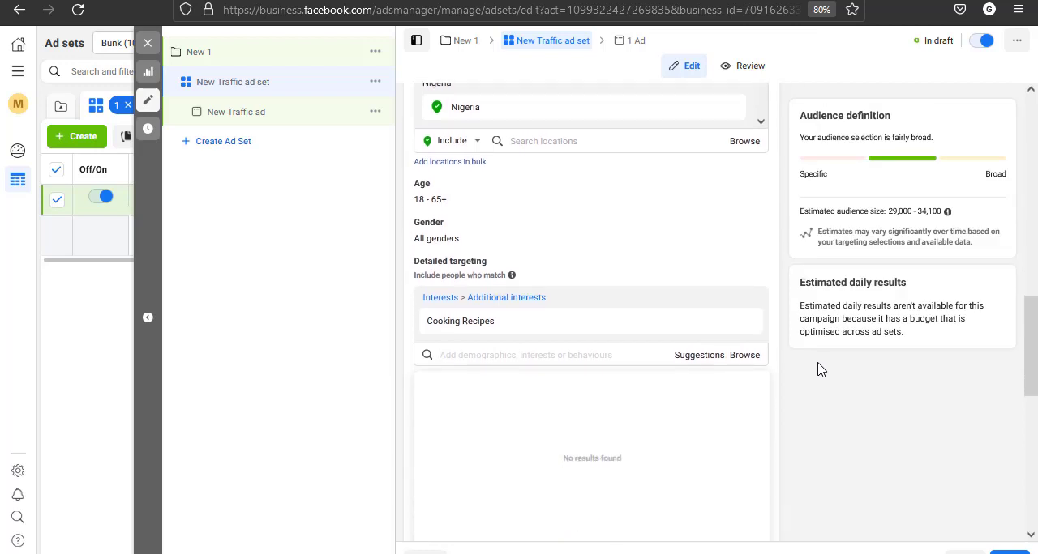
pyautogui.click(805, 385)
# Continue to the new Traffic ad and set its identity to the Facebook Page linked to the halfoodconcept Instagram account
pyautogui.scroll(-5, 805, 385)
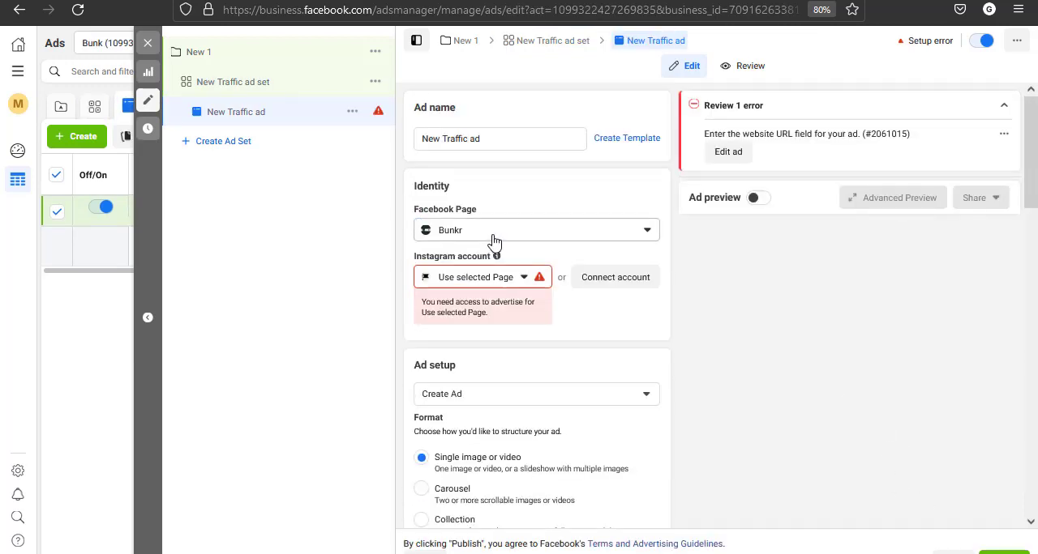
pyautogui.click(494, 235)
pyautogui.write('olu')
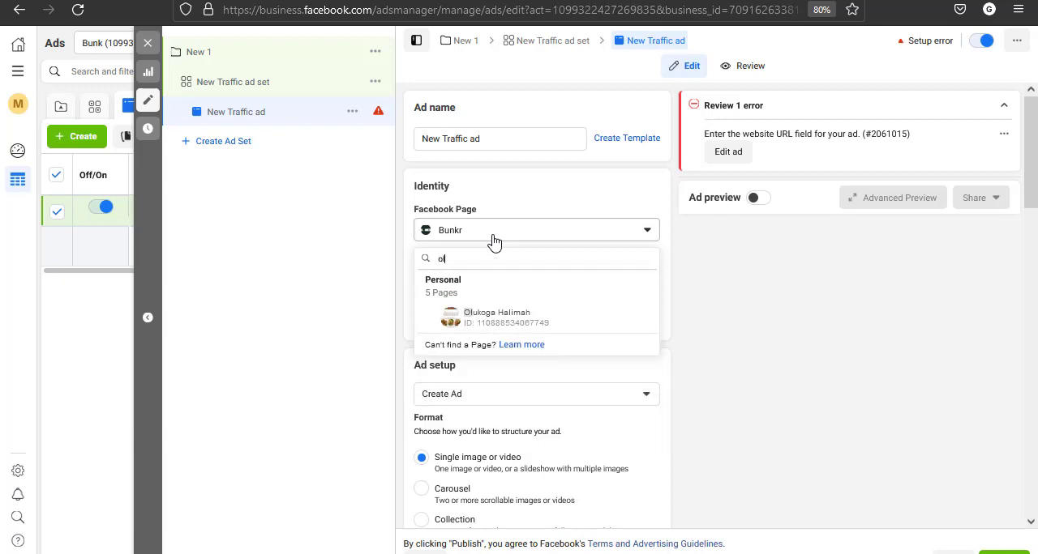
pyautogui.click(492, 326)
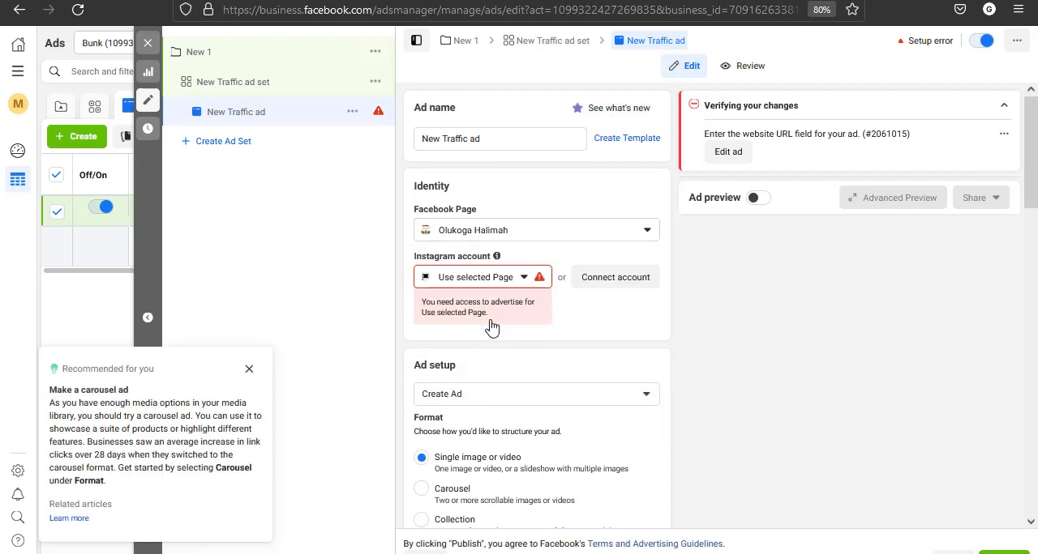
pyautogui.click(250, 373)
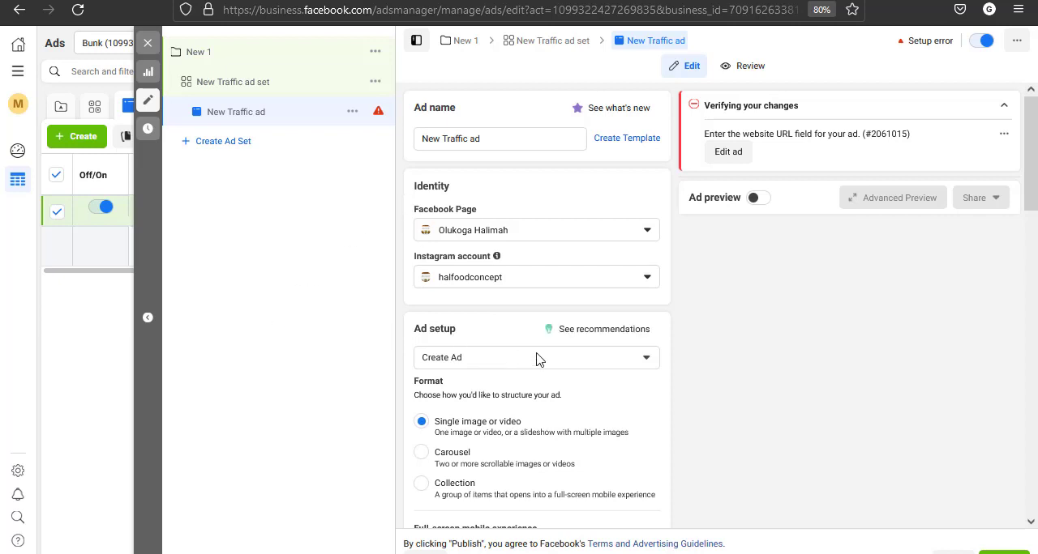
# Change the ad setup from creating a new ad to using an existing post
pyautogui.scroll(-2, 536, 360)
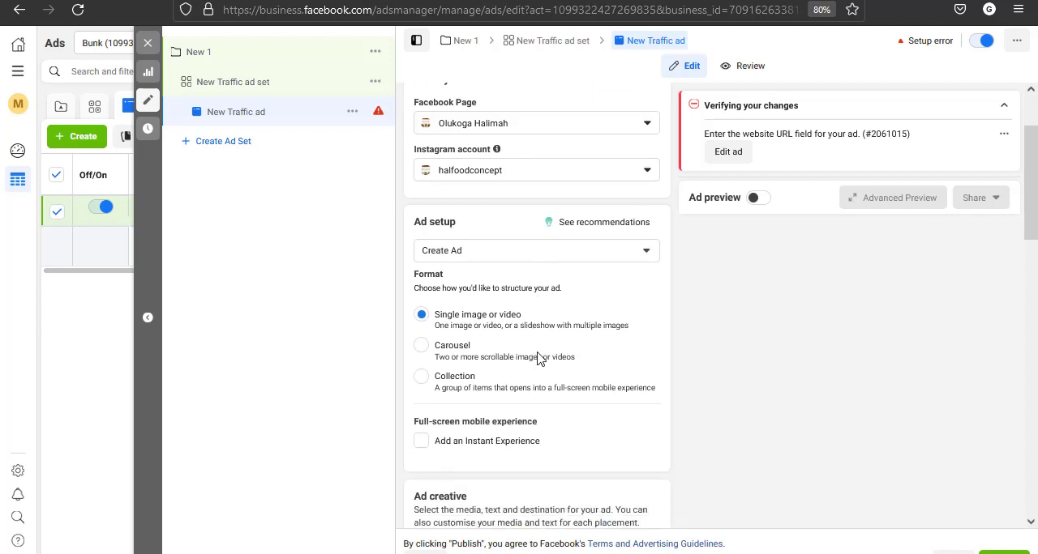
pyautogui.click(497, 250)
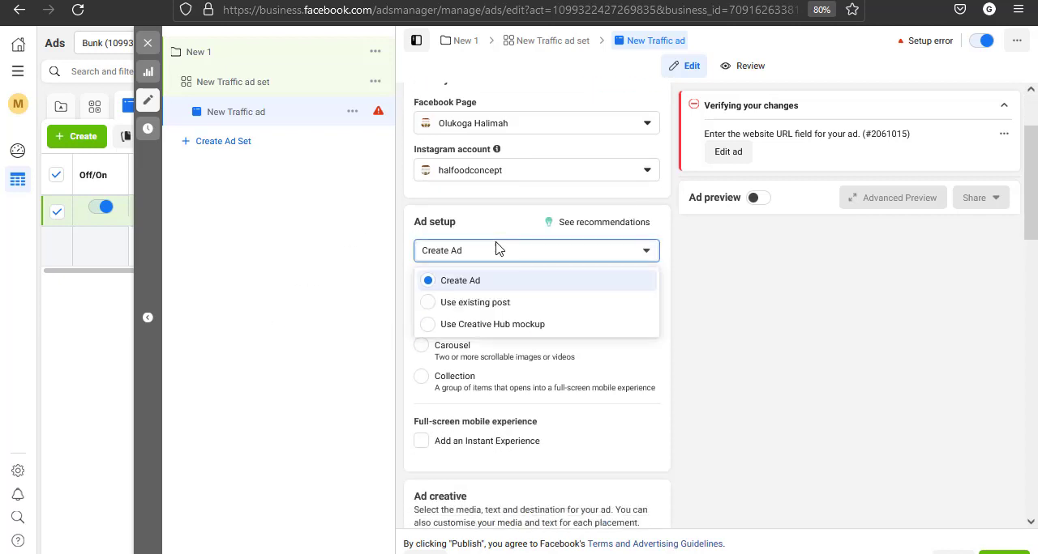
pyautogui.click(482, 308)
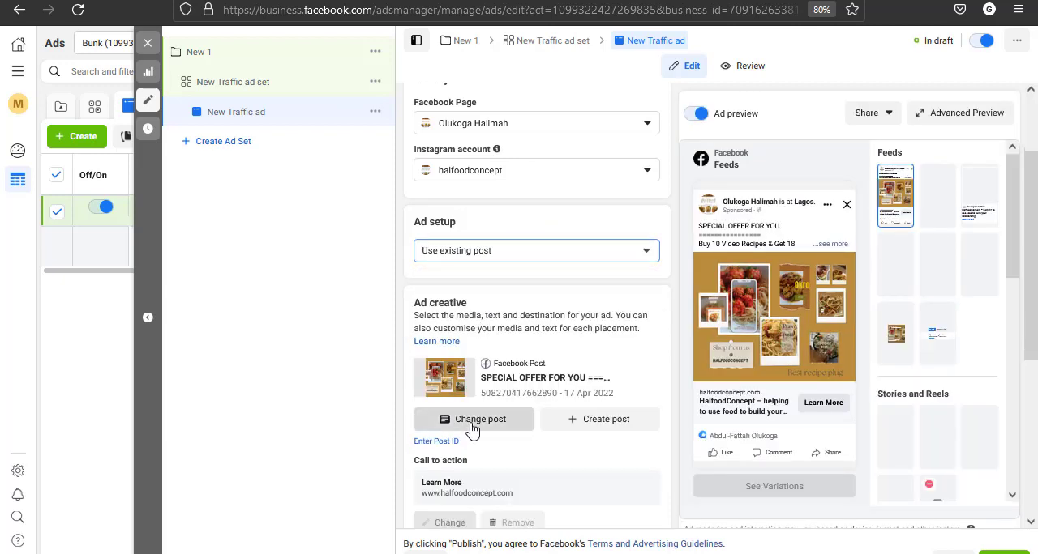
# Browse the Facebook and Instagram posts available for the ad, check the Instagram post filter options and leave the post selection unchanged
pyautogui.click(472, 421)
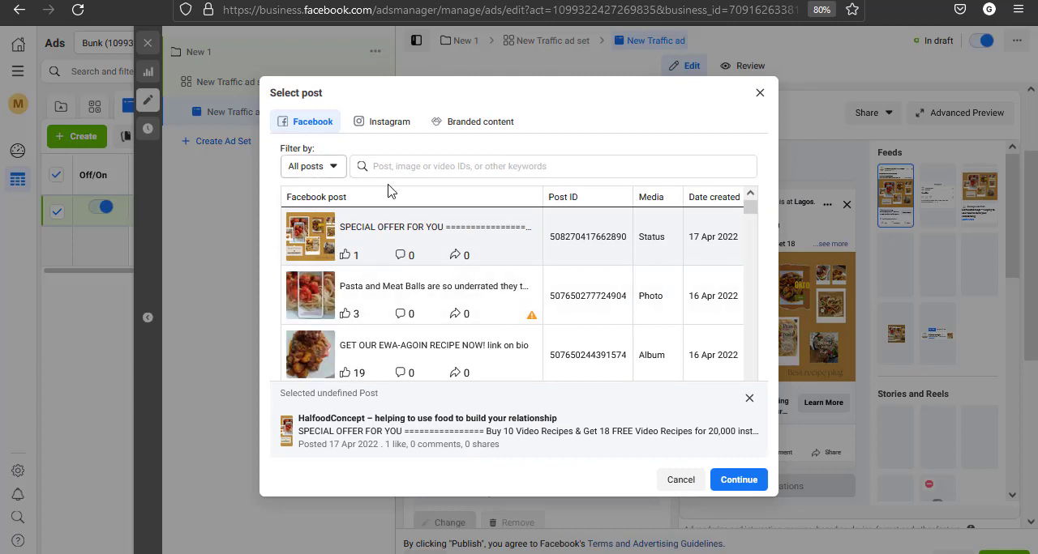
pyautogui.scroll(-1, 438, 291)
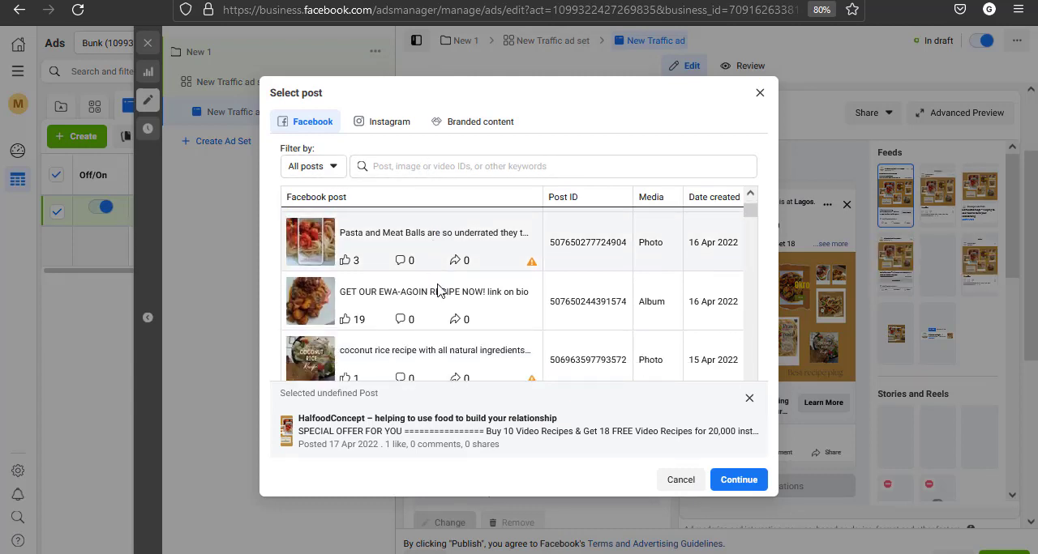
pyautogui.scroll(-3, 437, 290)
pyautogui.scroll(4, 438, 290)
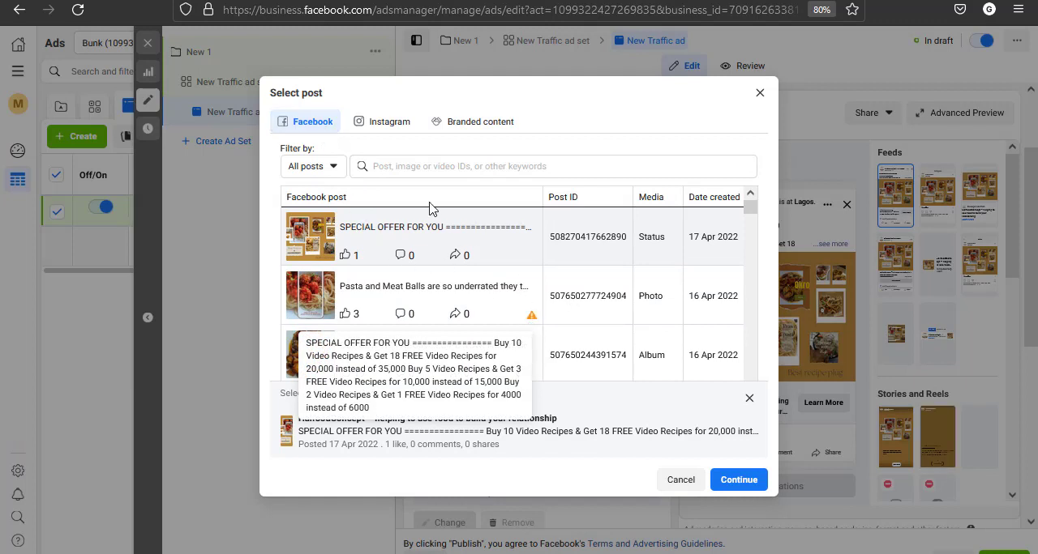
pyautogui.click(393, 126)
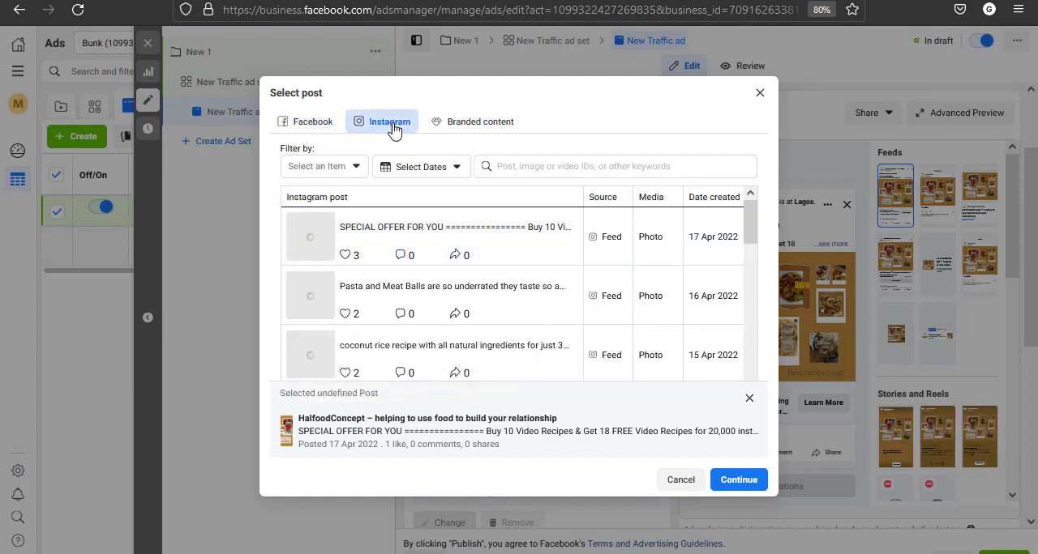
pyautogui.scroll(-3, 444, 243)
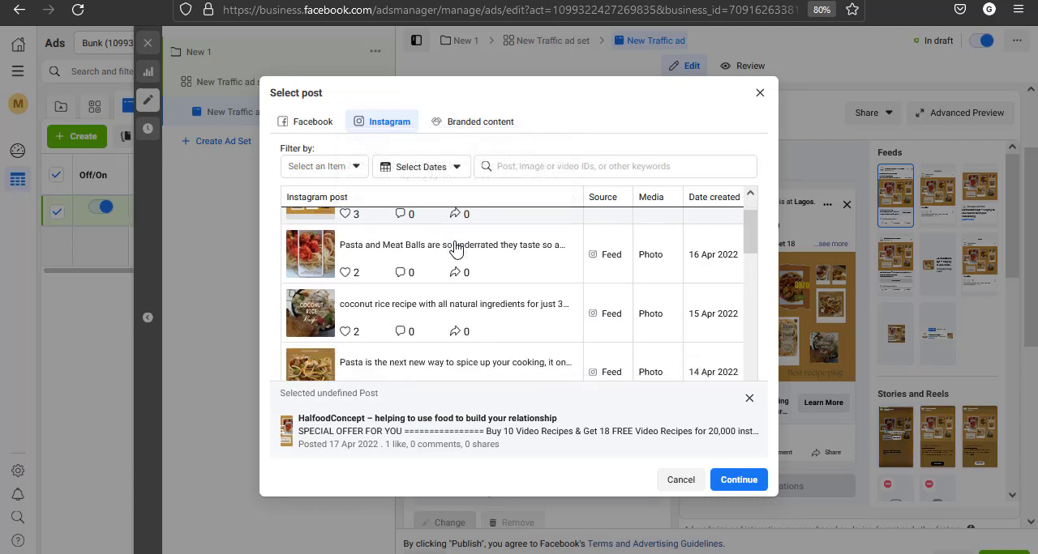
pyautogui.scroll(3, 454, 248)
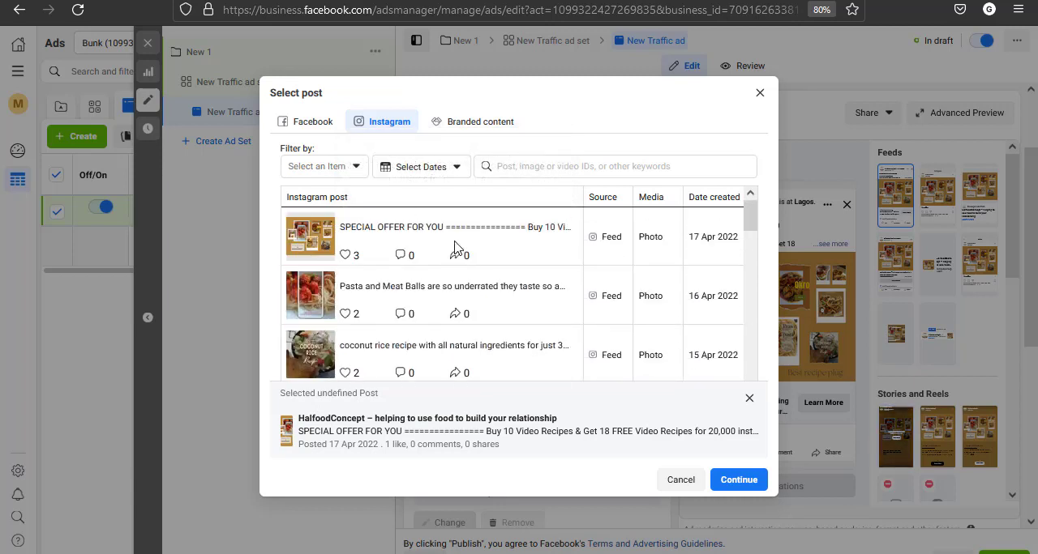
pyautogui.click(329, 171)
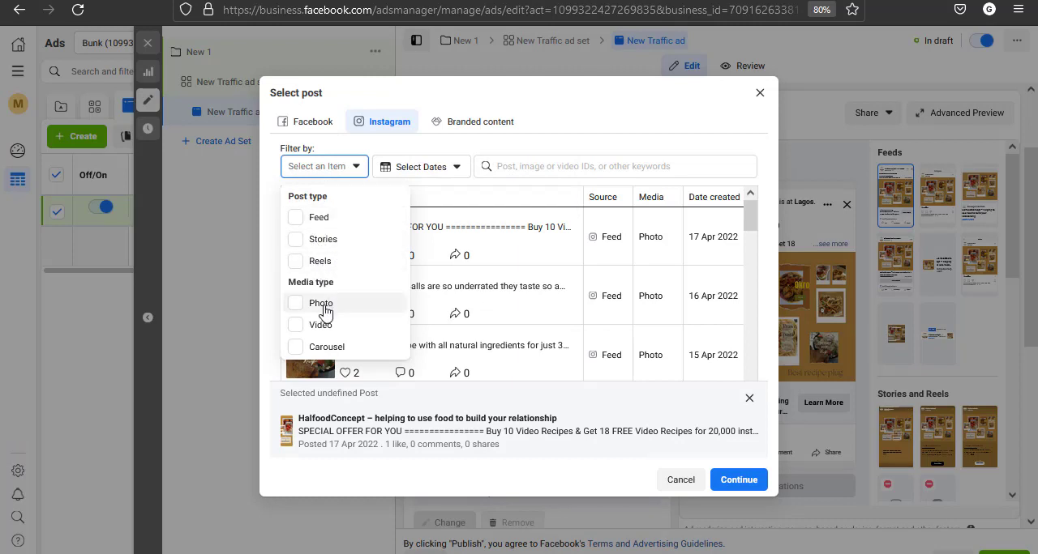
pyautogui.click(512, 110)
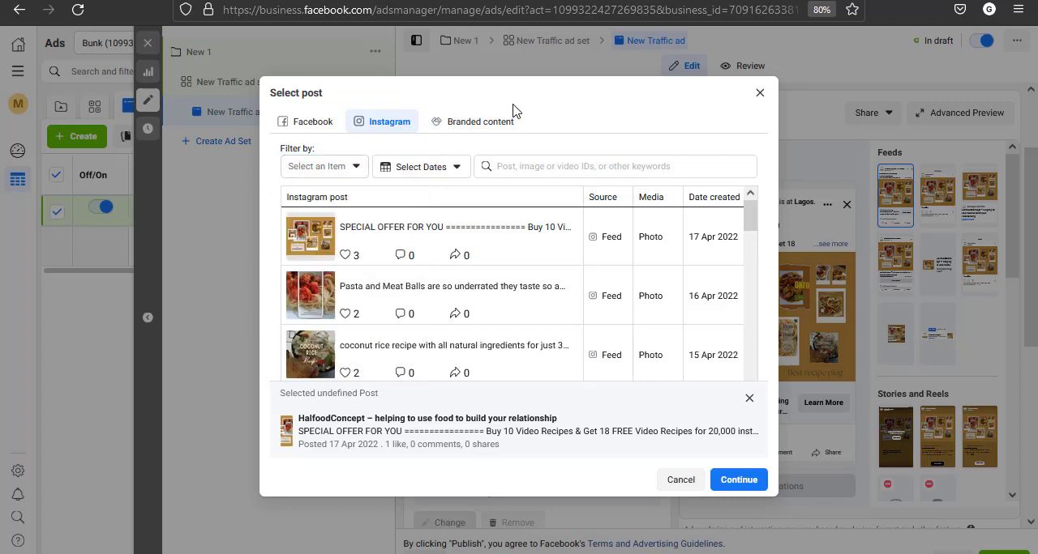
pyautogui.click(760, 93)
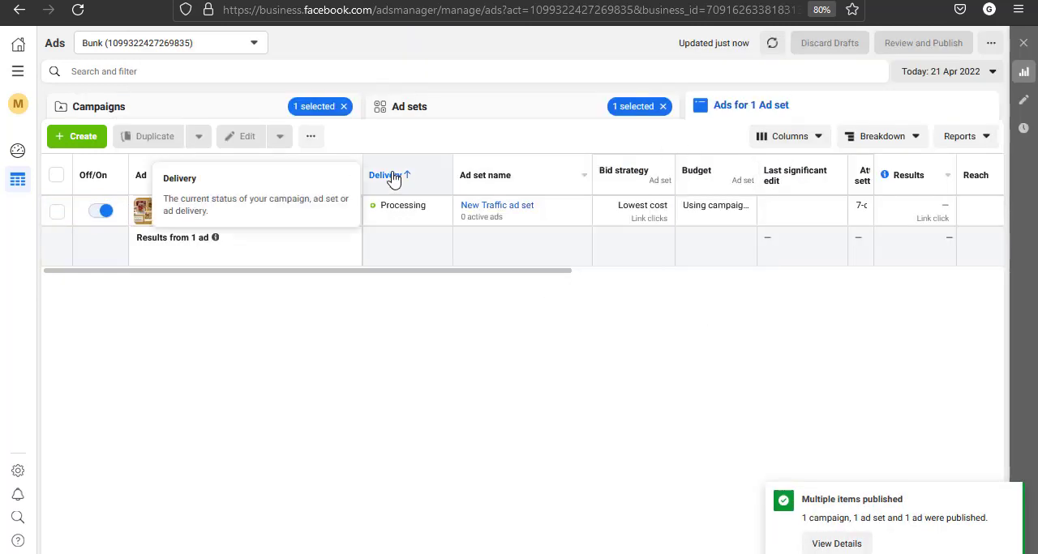
# Go through the ad sets back to the campaigns list and refresh its data
pyautogui.click(459, 116)
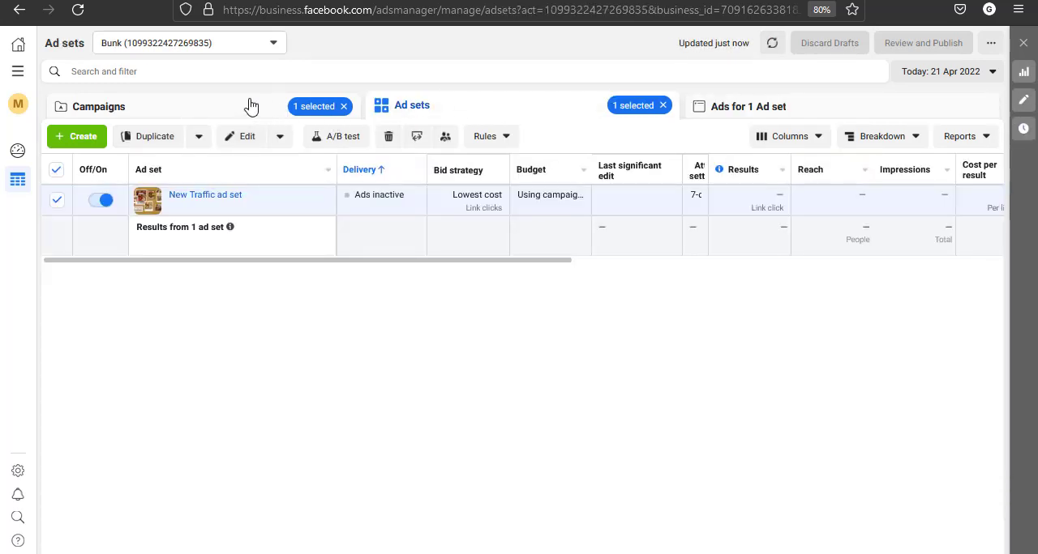
pyautogui.click(251, 107)
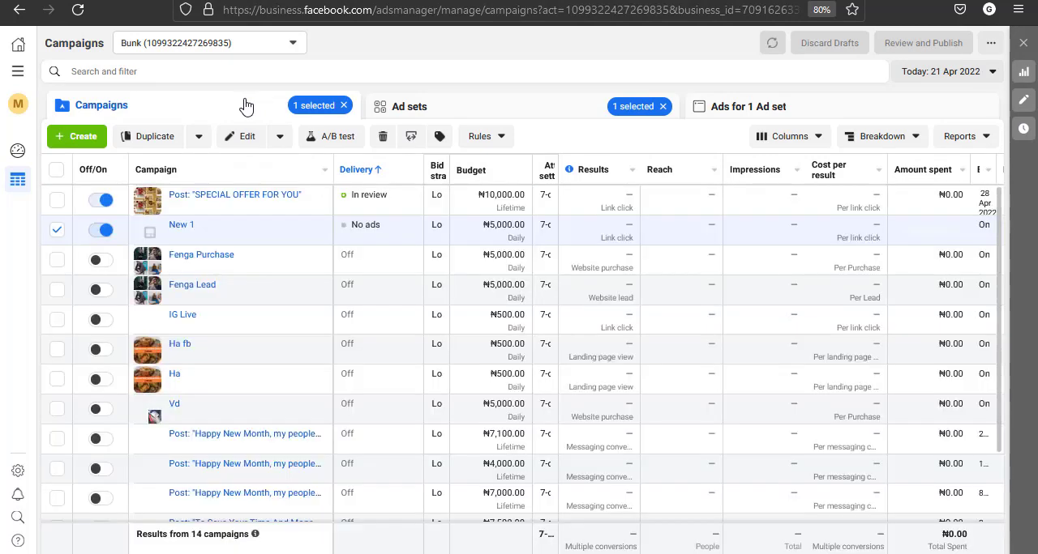
pyautogui.click(771, 44)
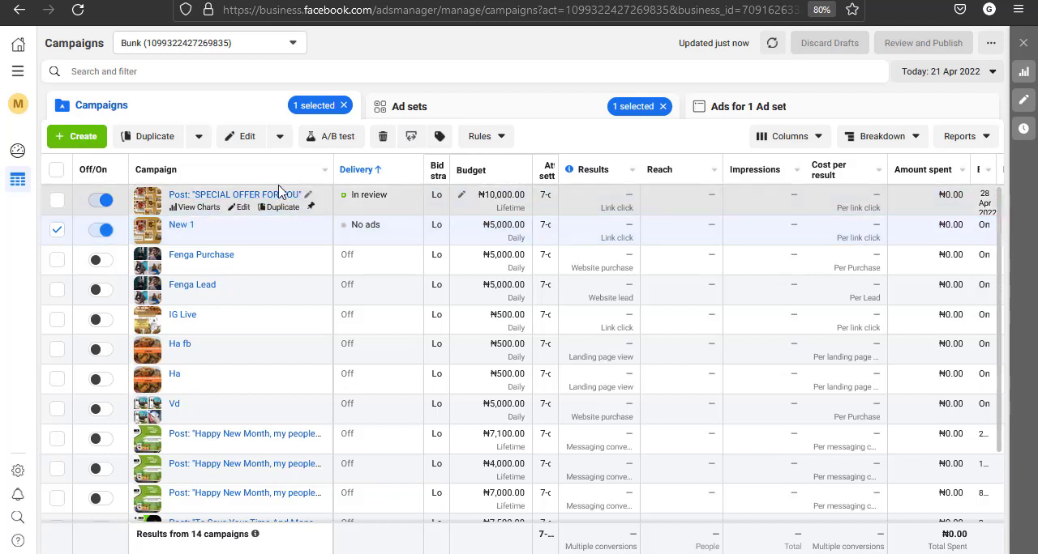
# Duplicate the campaign Post: "SPECIAL OFFER FOR YOU" once as a new campaign, publish the copy and clear its selection in the campaigns list
pyautogui.click(57, 230)
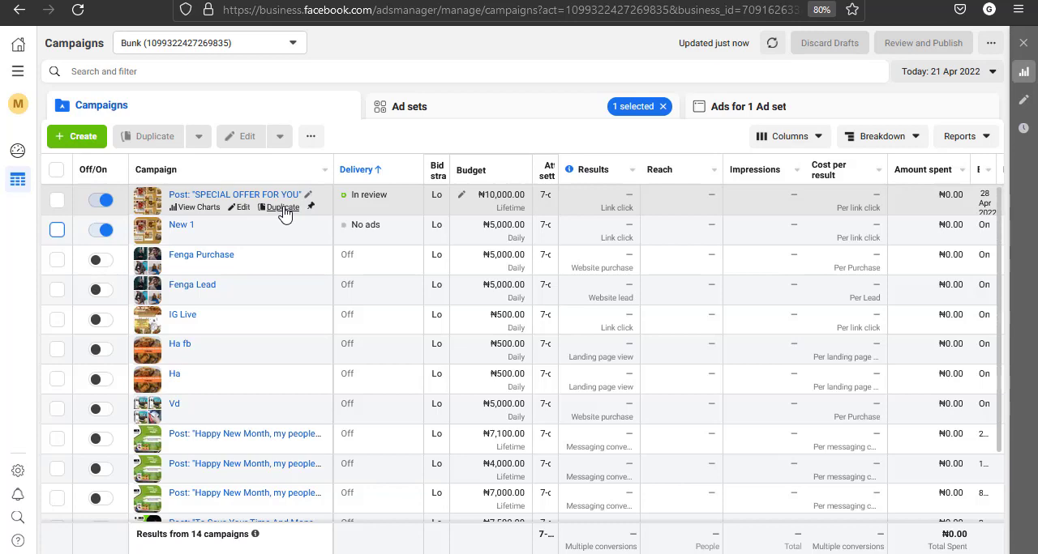
pyautogui.click(282, 208)
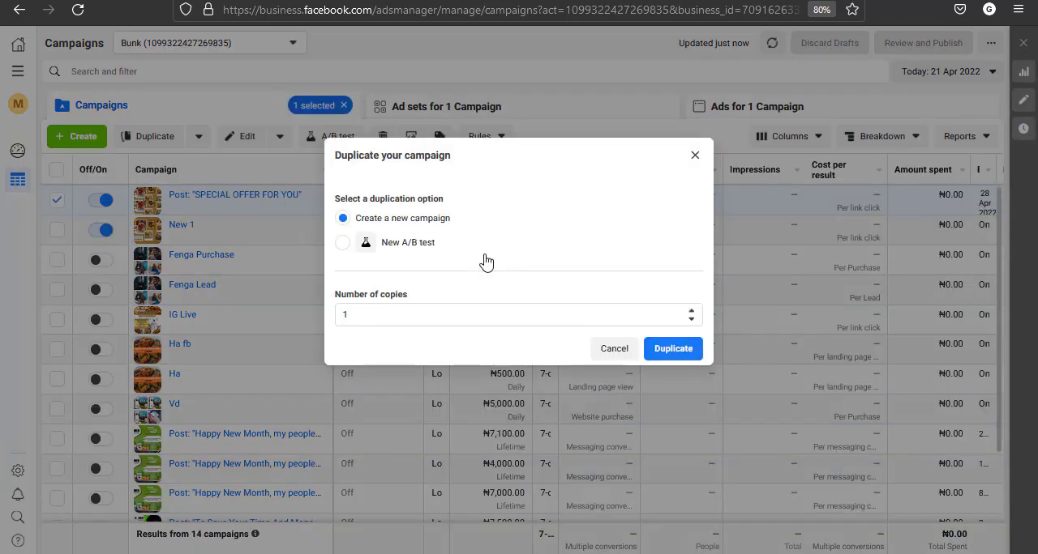
pyautogui.click(672, 357)
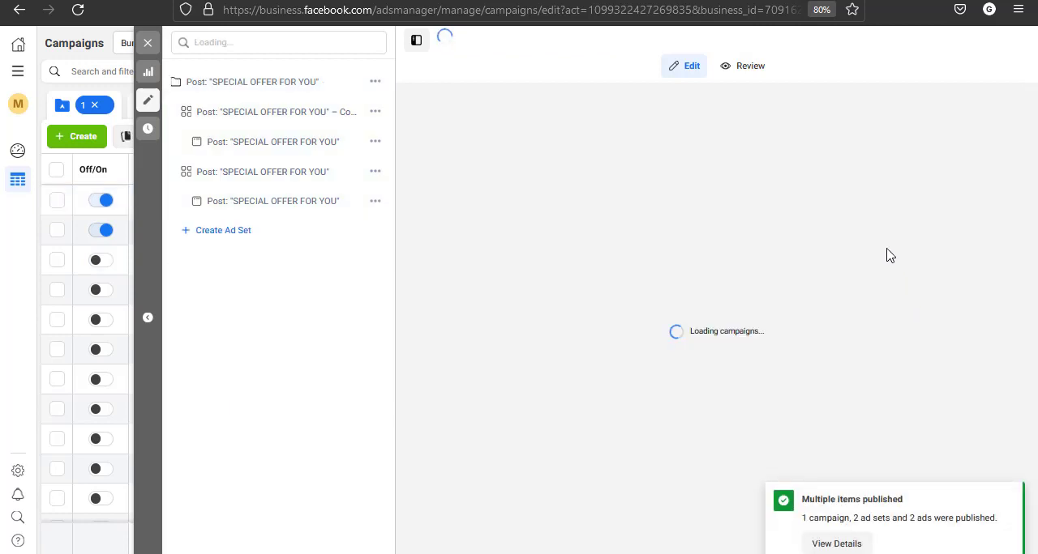
pyautogui.click(147, 46)
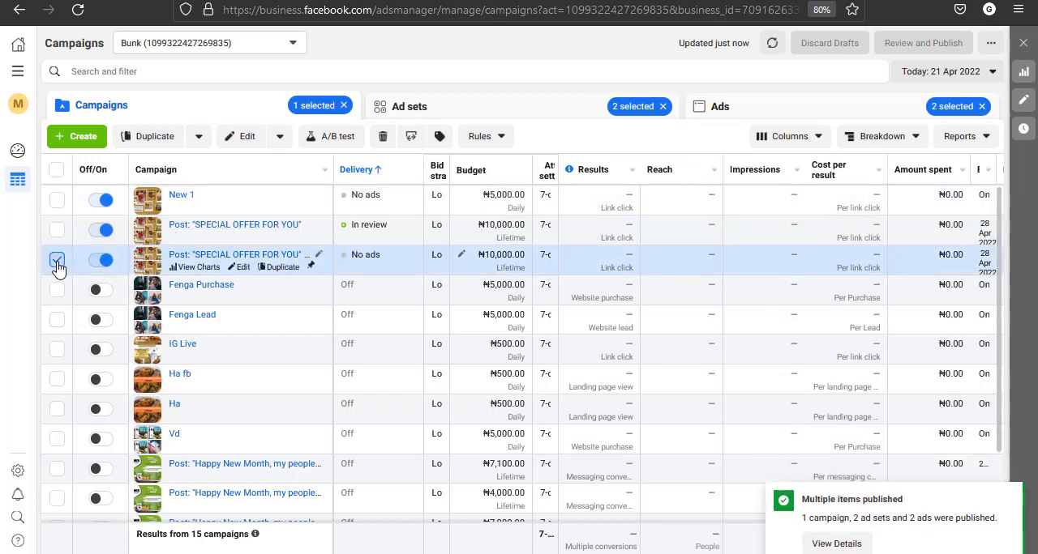
pyautogui.click(57, 261)
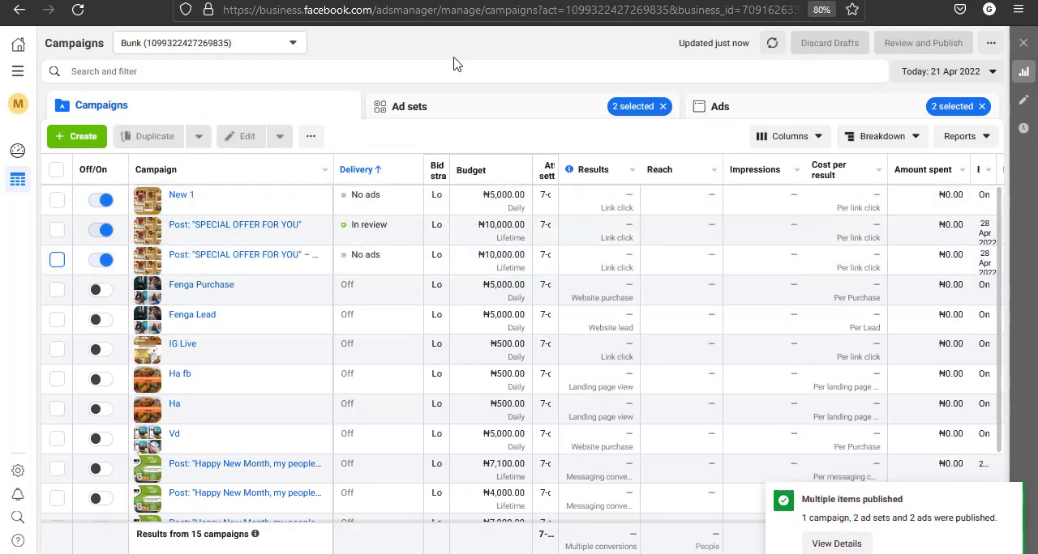